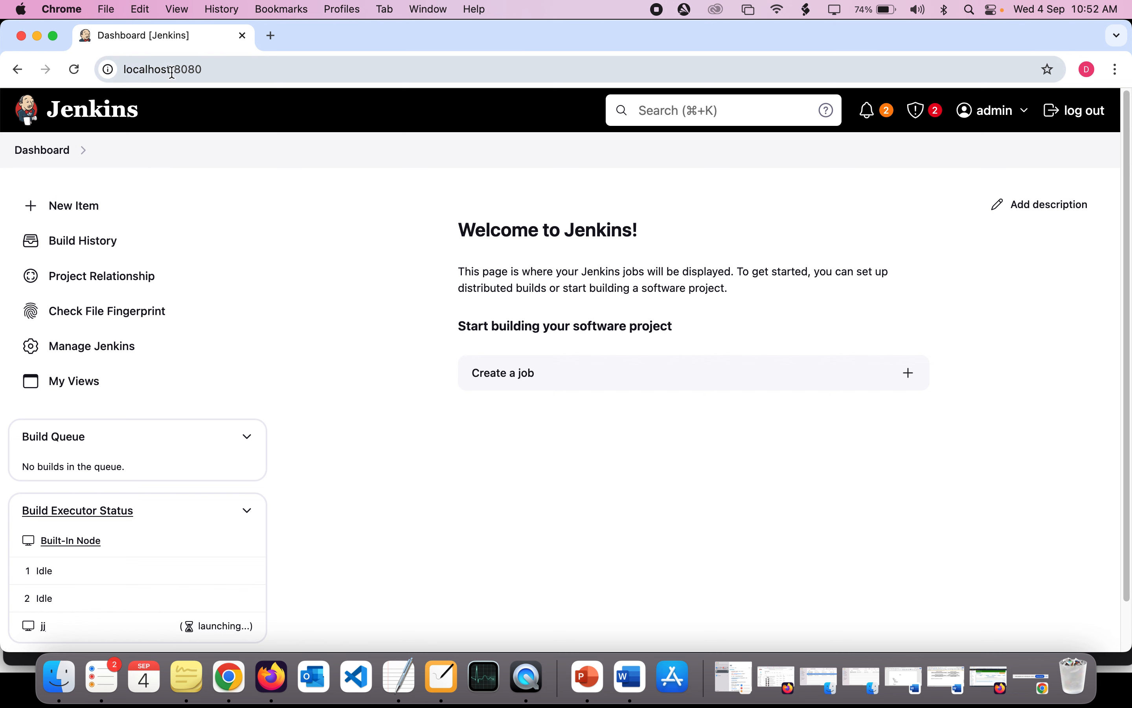
# - Examine the Jenkins dashboard and the localhost:8080 address it is served from
pyautogui.doubleClick(153, 66)
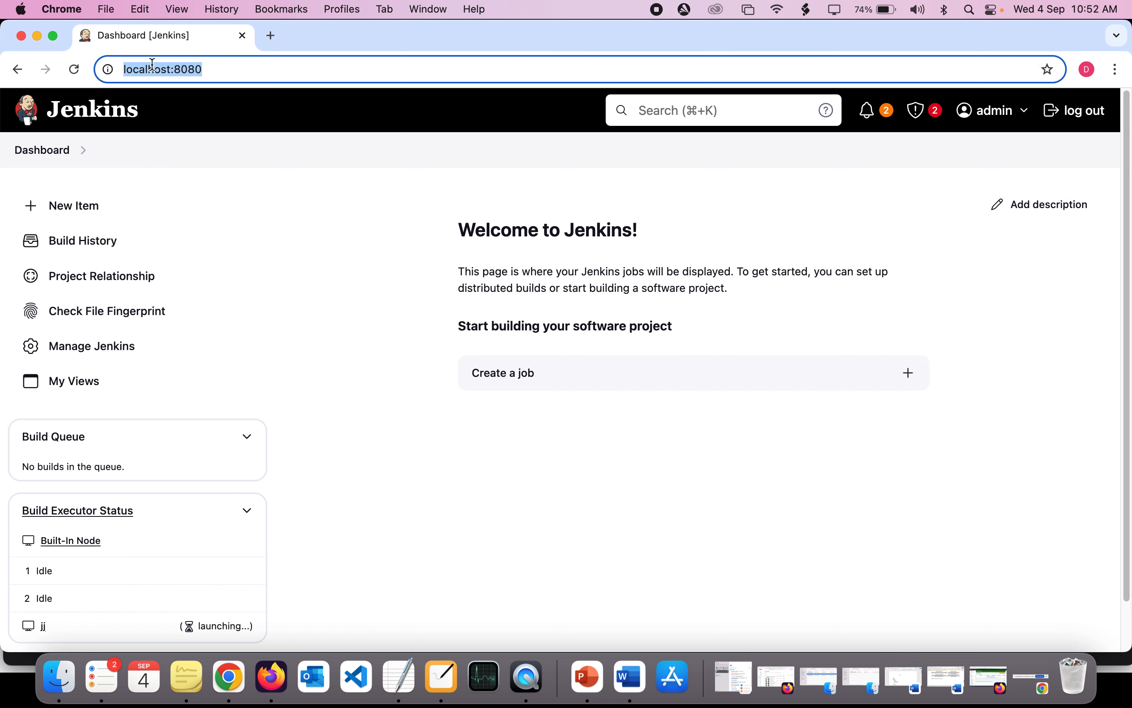
pyautogui.doubleClick(178, 71)
pyautogui.click(217, 74)
pyautogui.press('super+a')
pyautogui.click(217, 74)
pyautogui.doubleClick(218, 71)
pyautogui.doubleClick(154, 69)
pyautogui.doubleClick(183, 70)
pyautogui.scroll(-3, 241, 491)
pyautogui.scroll(3, 241, 491)
# - Switch to the NiBoard whiteboard, clear its old drawing and add the title text CI/CD centred in the upper area
pyautogui.click(442, 676)
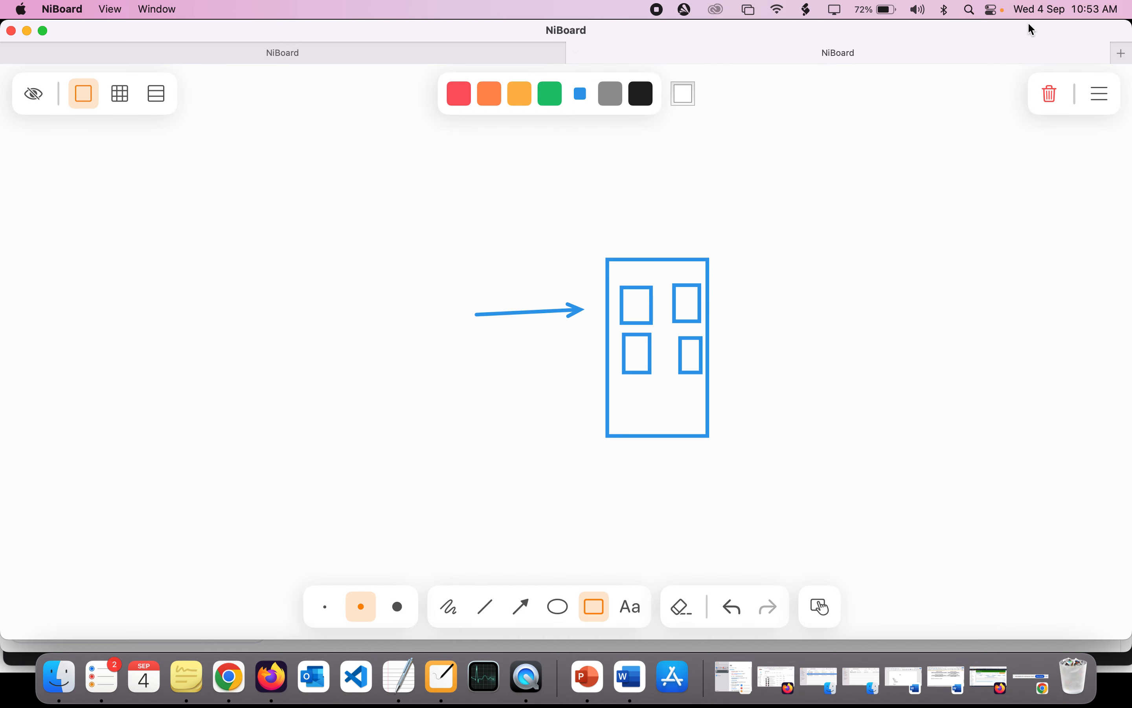
pyautogui.click(1051, 93)
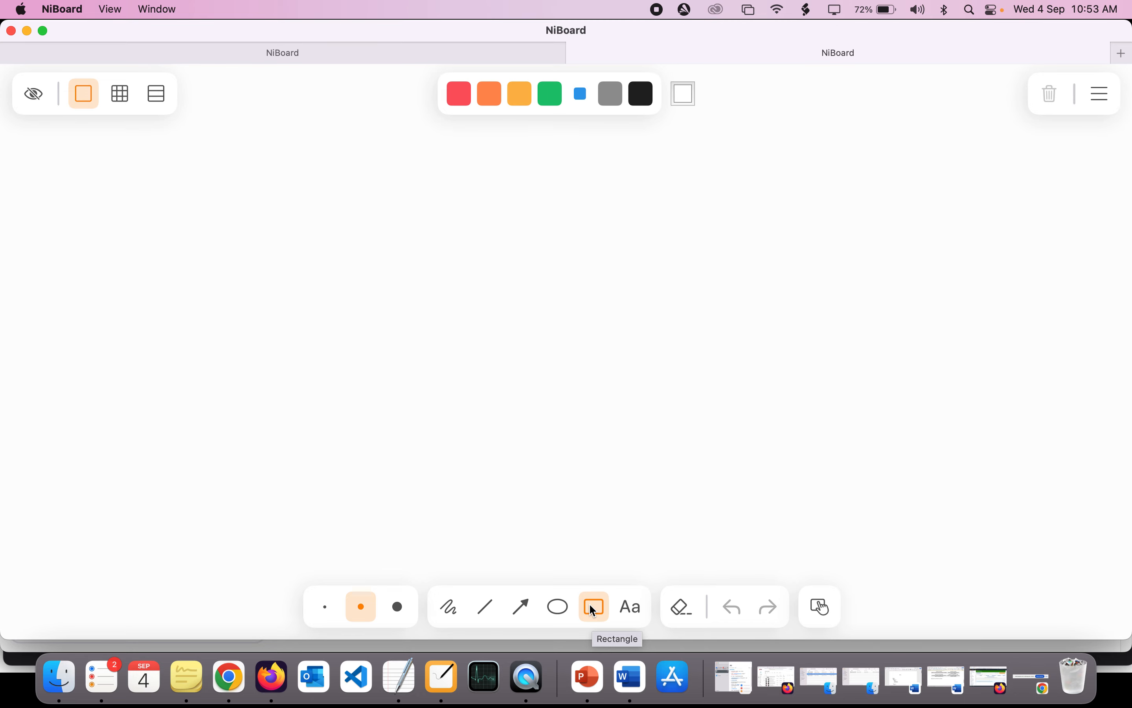
pyautogui.click(632, 608)
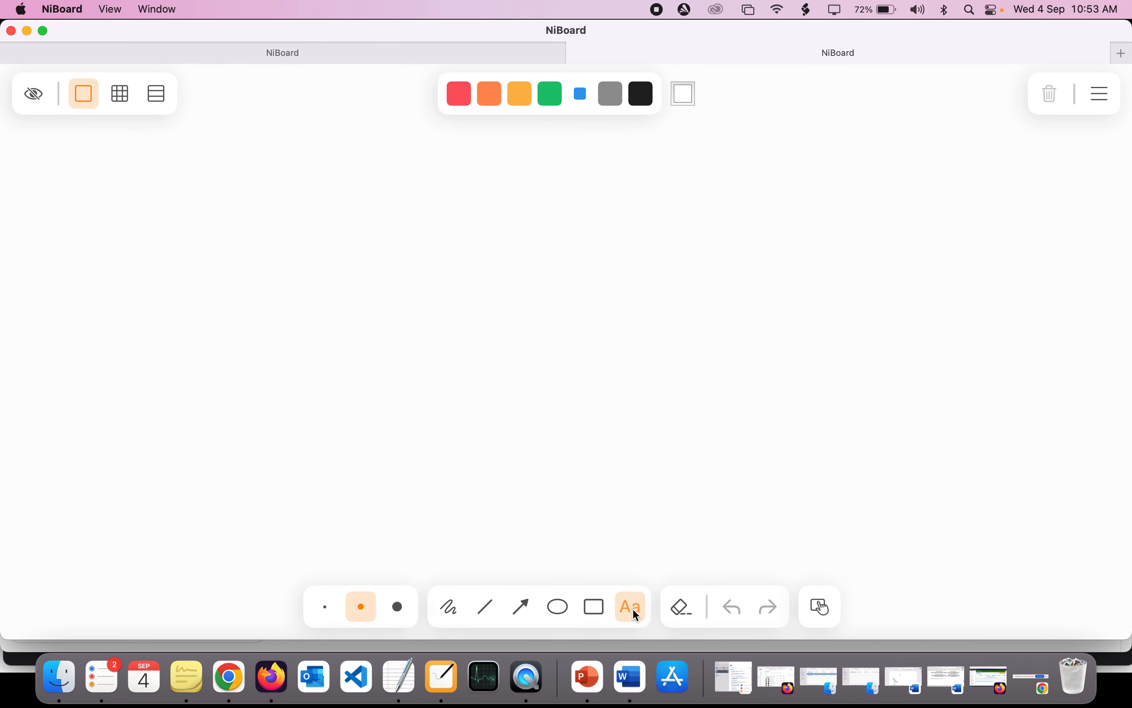
pyautogui.click(539, 186)
pyautogui.write('c')
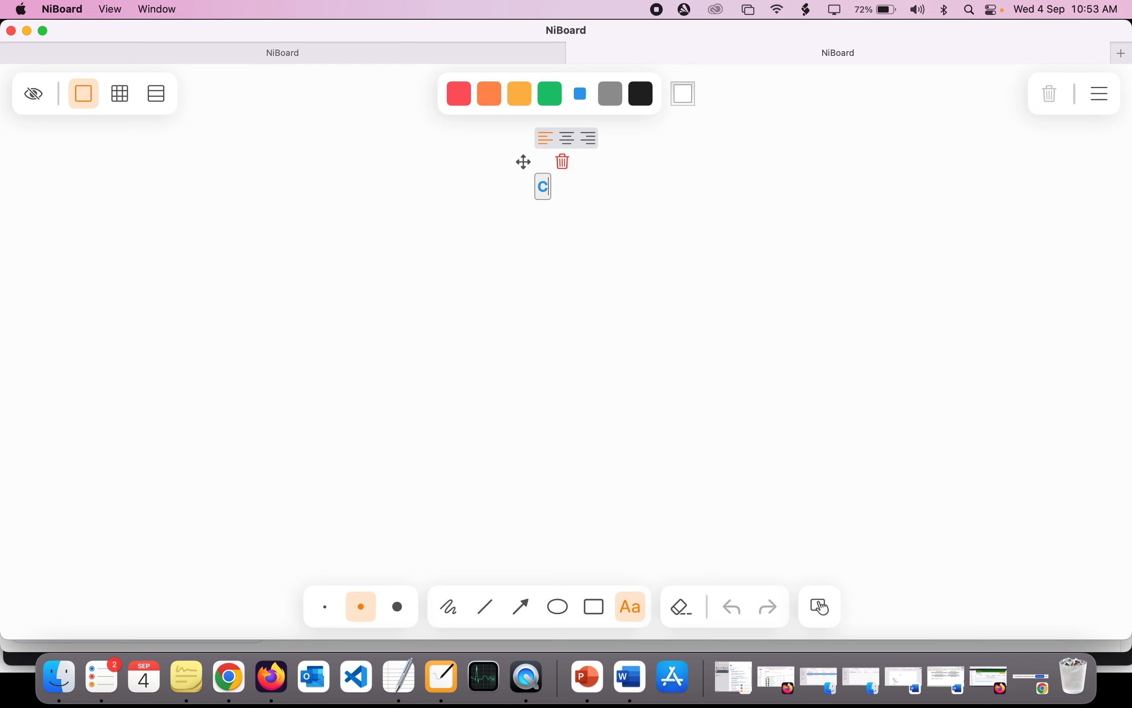
pyautogui.write('l')
pyautogui.write('/')
pyautogui.write('CD')
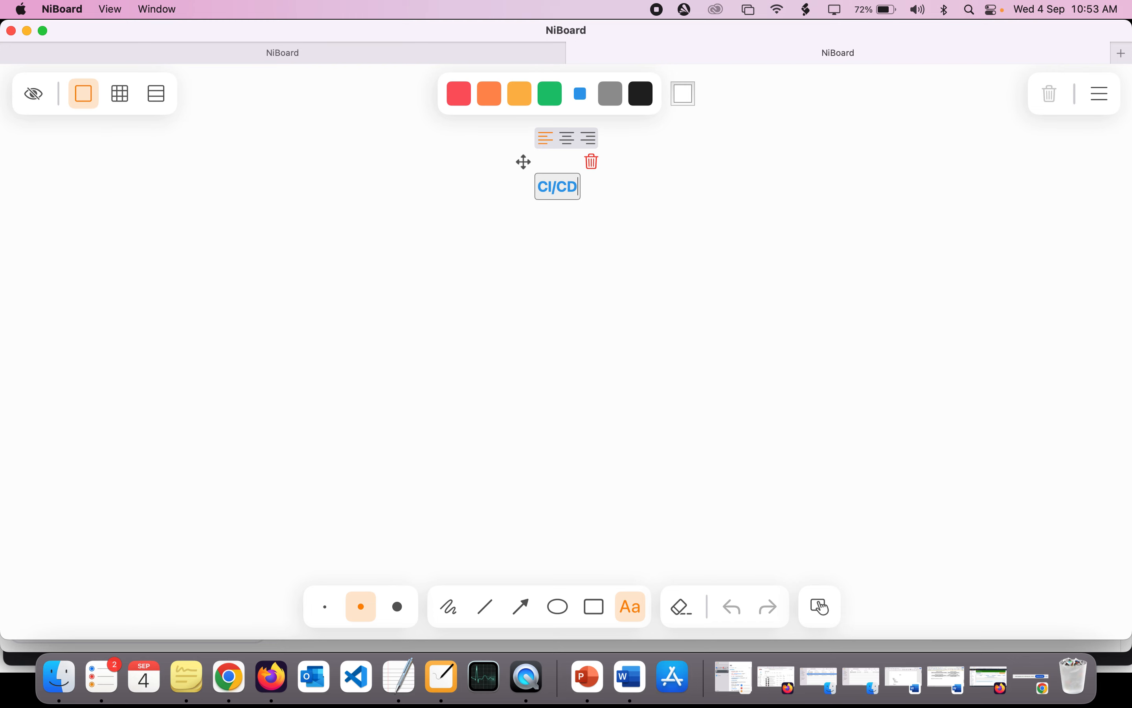
pyautogui.click(510, 233)
pyautogui.click(570, 287)
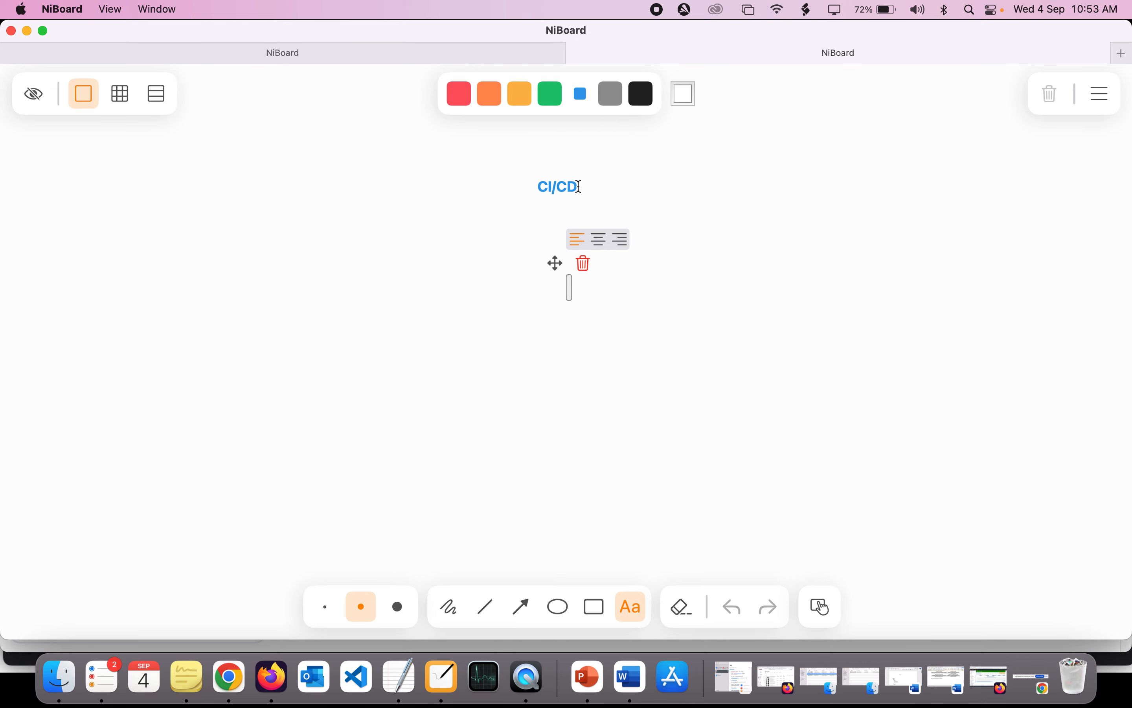
pyautogui.click(396, 281)
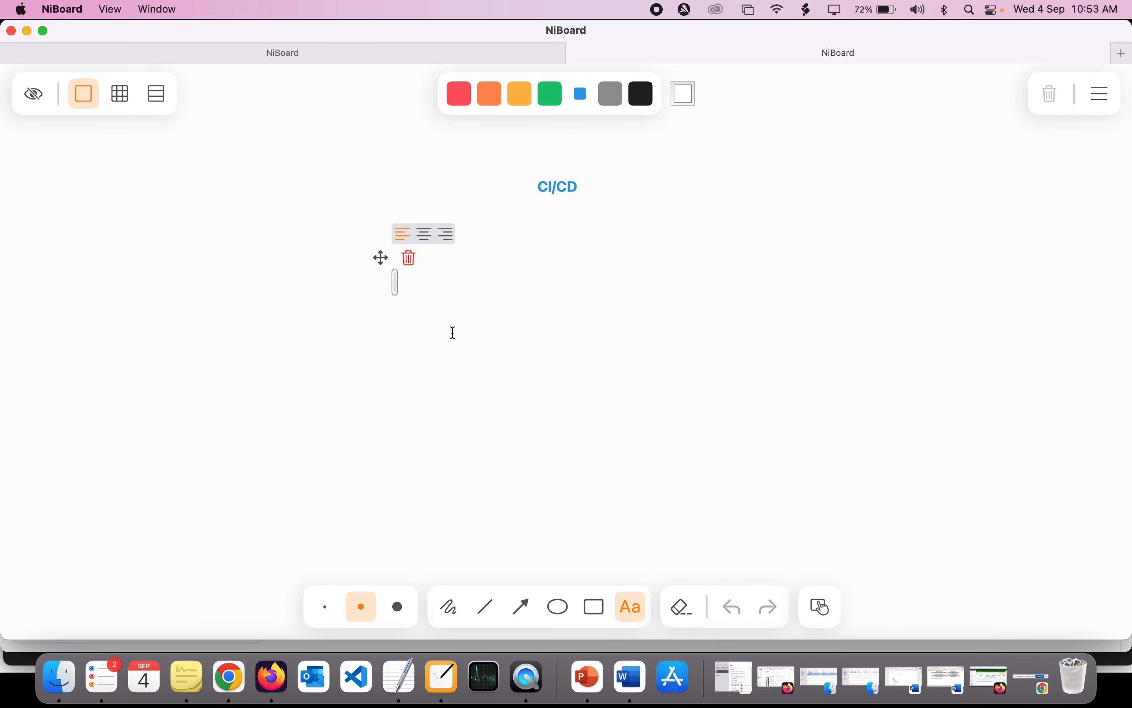
# - Draw three tall rectangles side by side below the CI/CD title
pyautogui.click(592, 618)
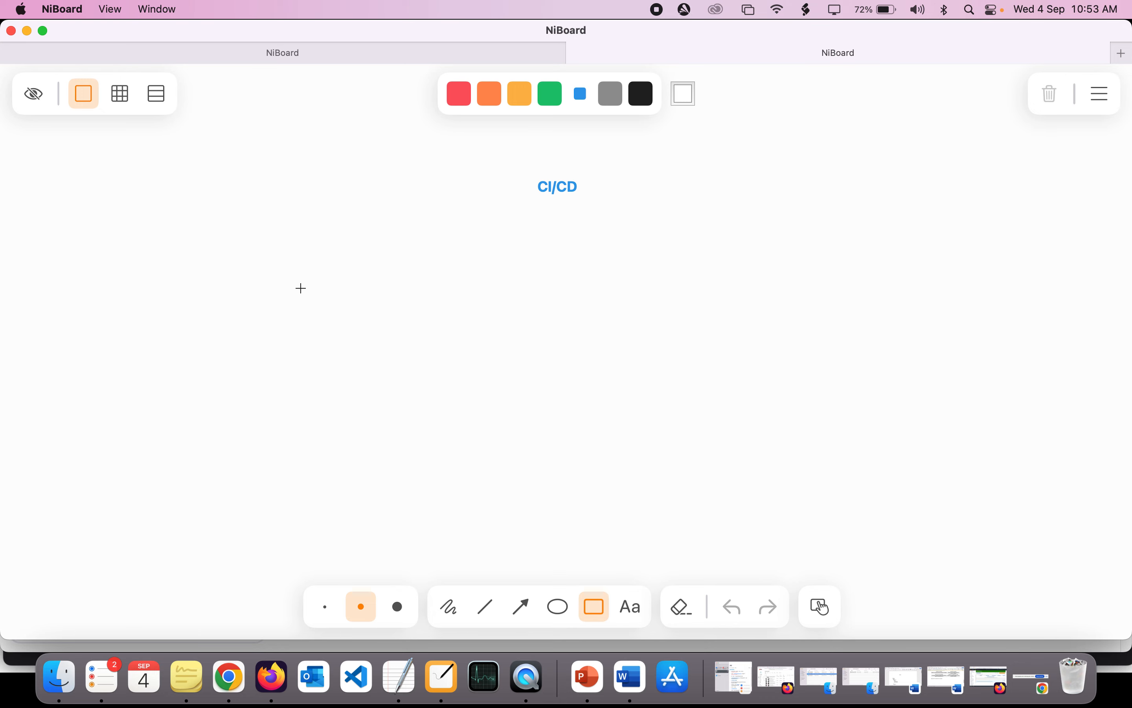
pyautogui.moveTo(286, 263); pyautogui.dragTo(416, 469)
pyautogui.moveTo(517, 261); pyautogui.dragTo(640, 473)
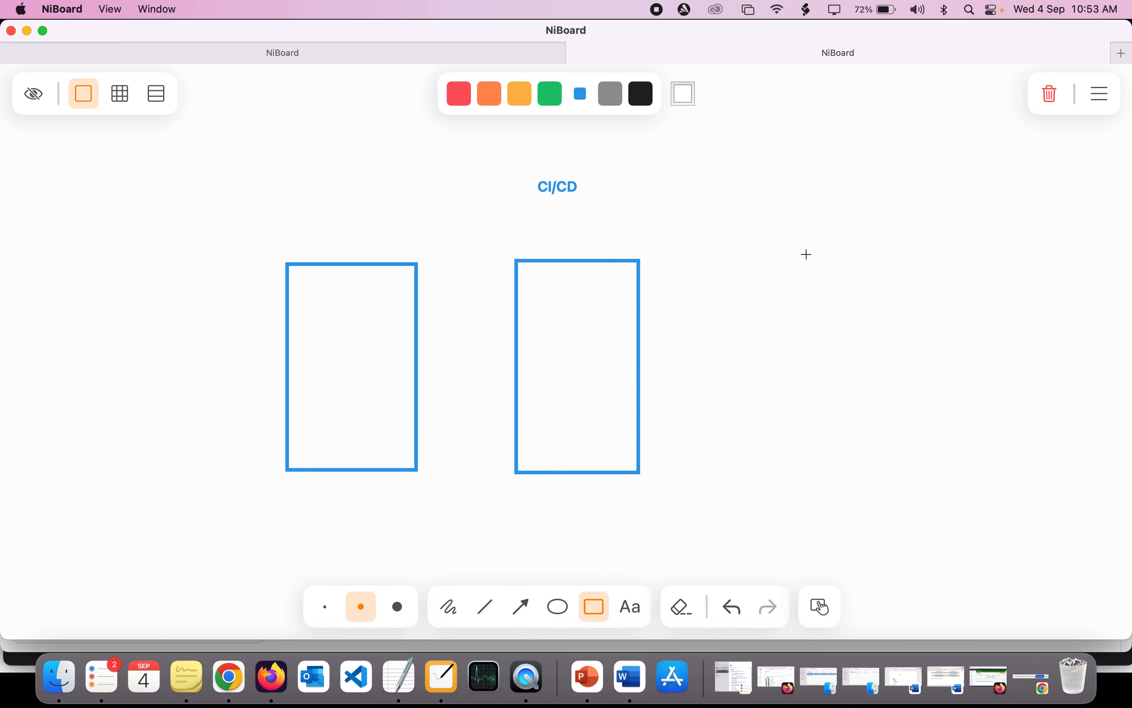
pyautogui.moveTo(742, 258); pyautogui.dragTo(888, 470)
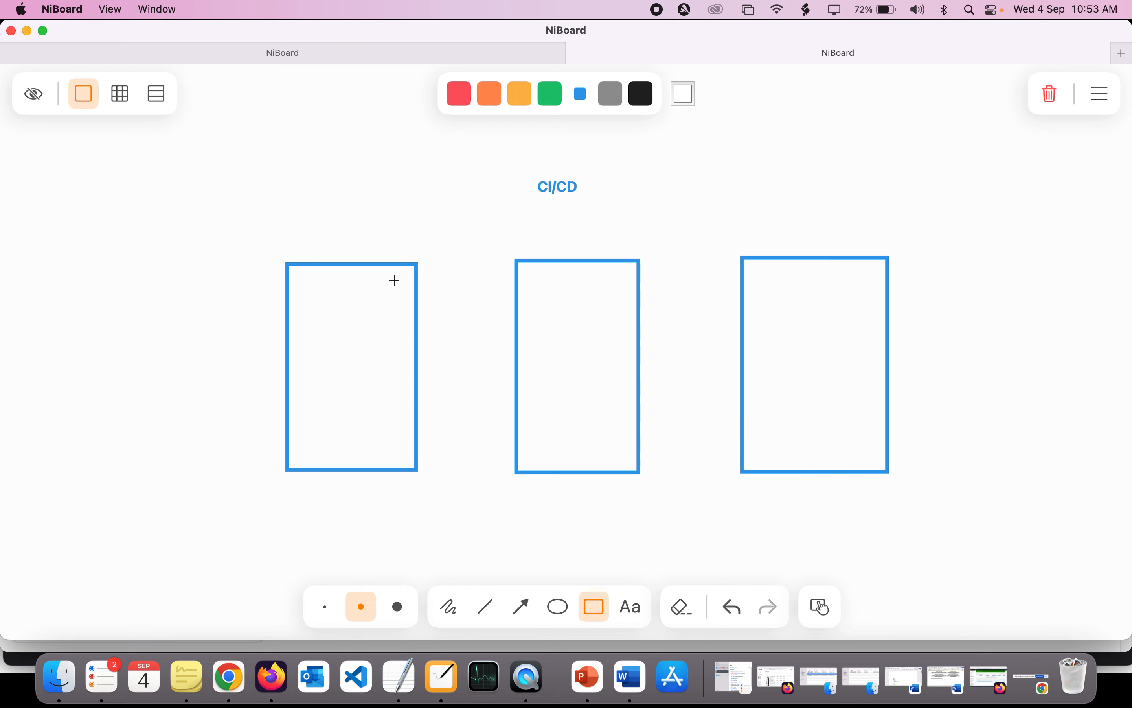
# - Label the left rectangle Dev and the middle rectangle Staging, with each text just above its box
pyautogui.click(631, 607)
pyautogui.click(330, 244)
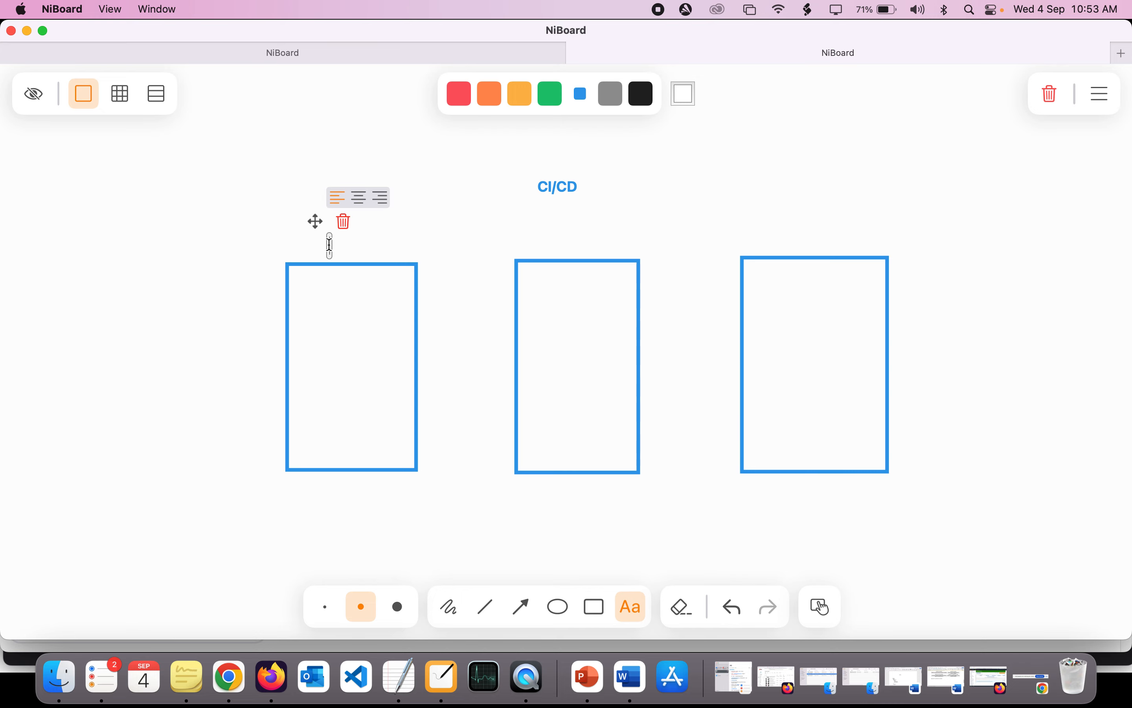
pyautogui.write('Dev')
pyautogui.click(573, 246)
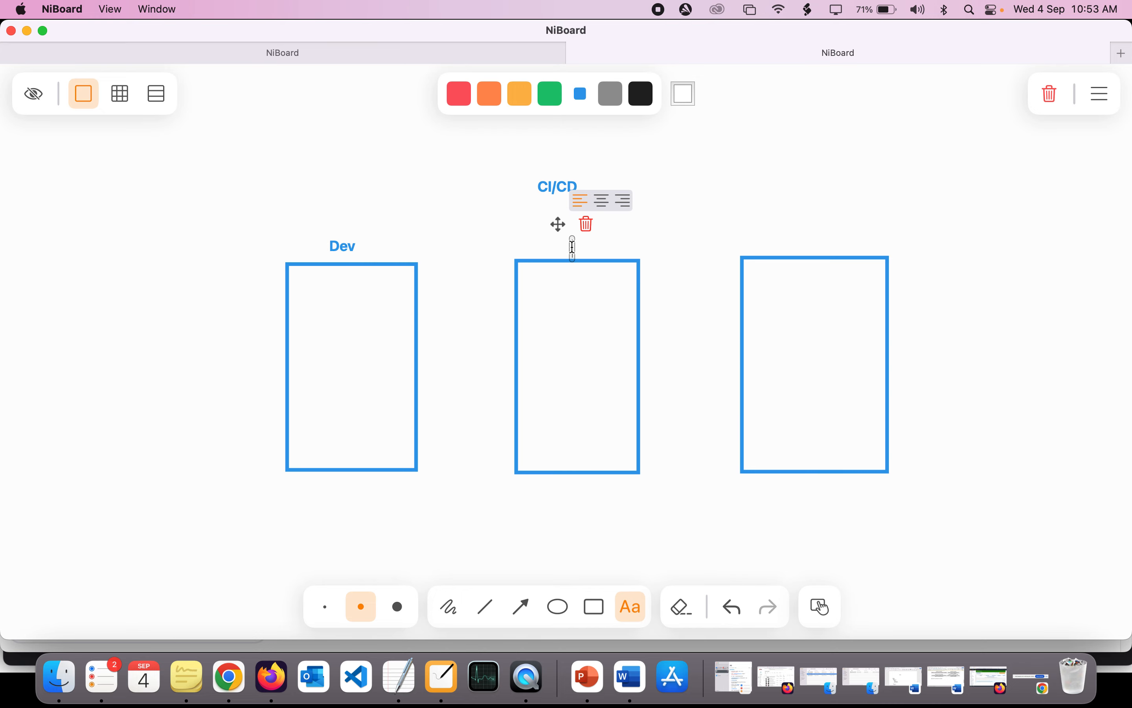
pyautogui.write('Staginh')
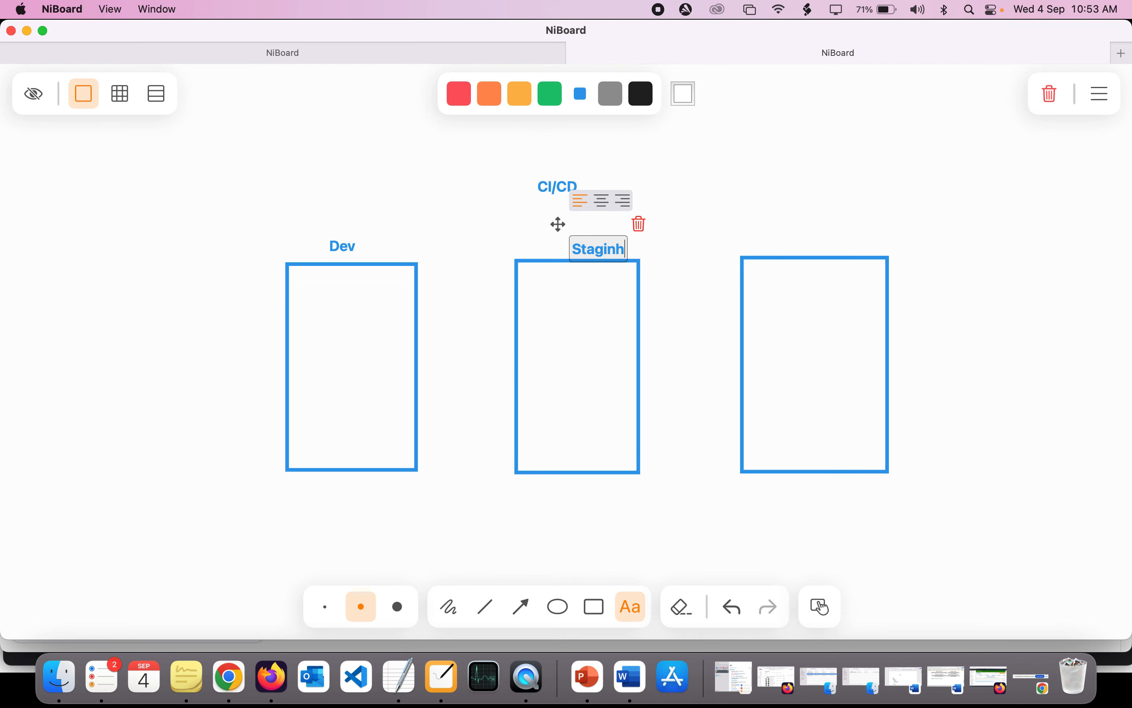
pyautogui.press('BackSpace')
pyautogui.press('BackSpace')
pyautogui.press('BackSpace')
pyautogui.write('ing')
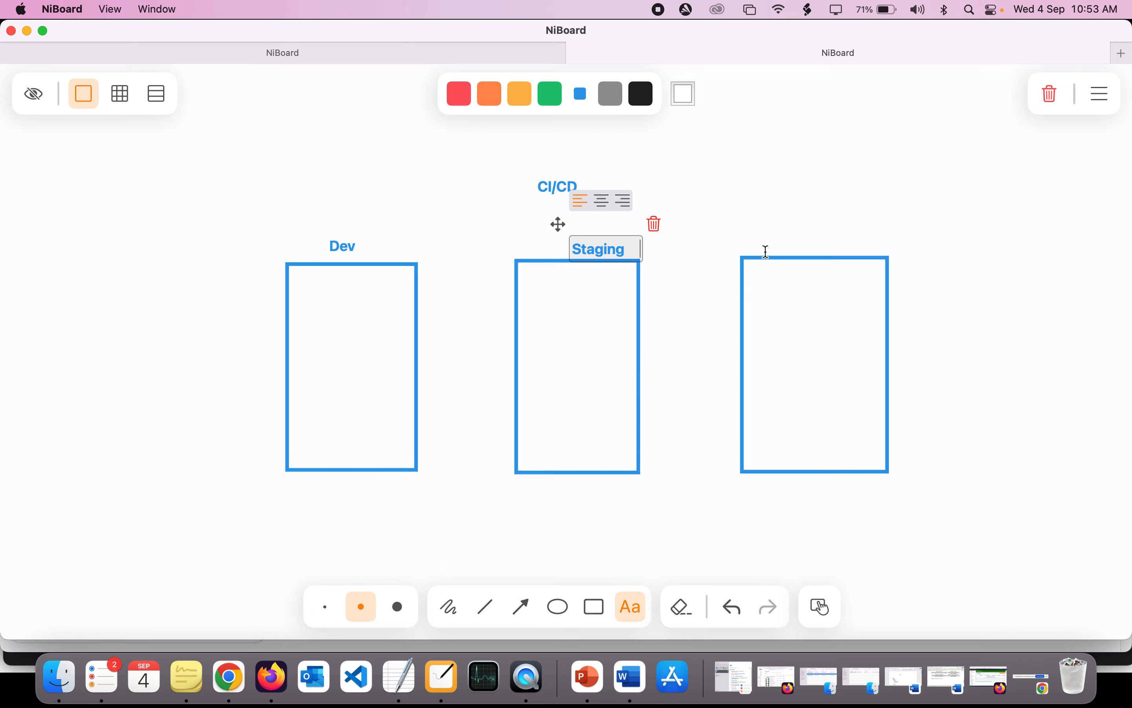
# - Add the label Production just above the right rectangle
pyautogui.click(783, 249)
pyautogui.write('Pro')
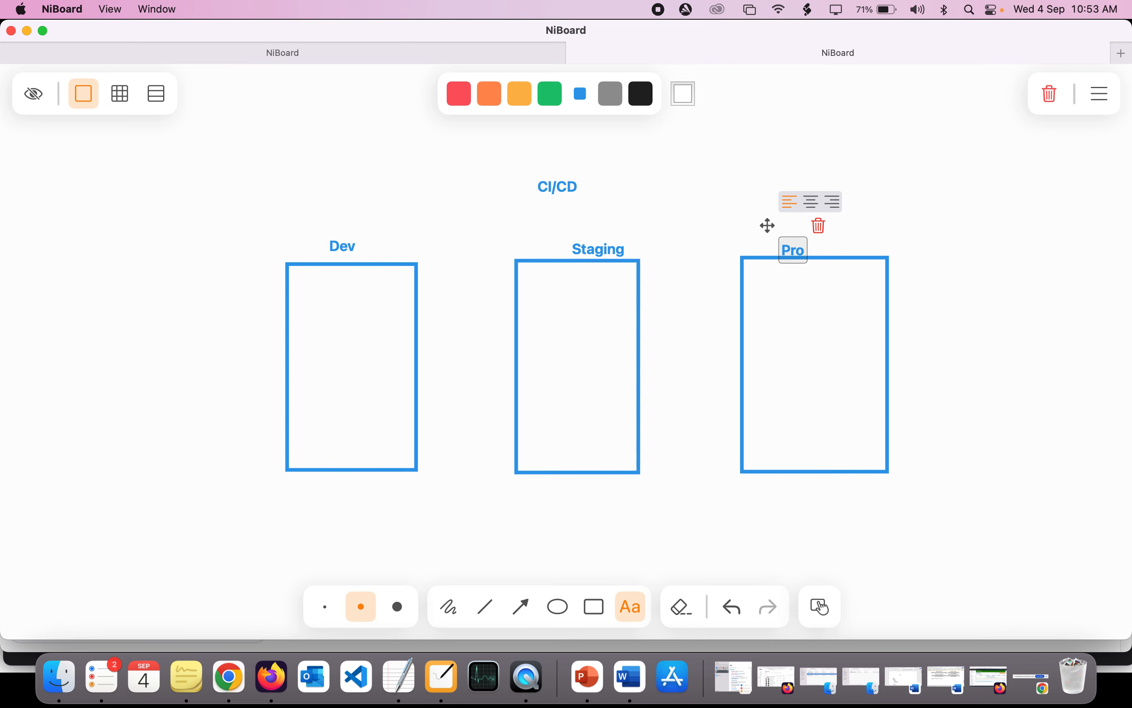
pyautogui.write('duction')
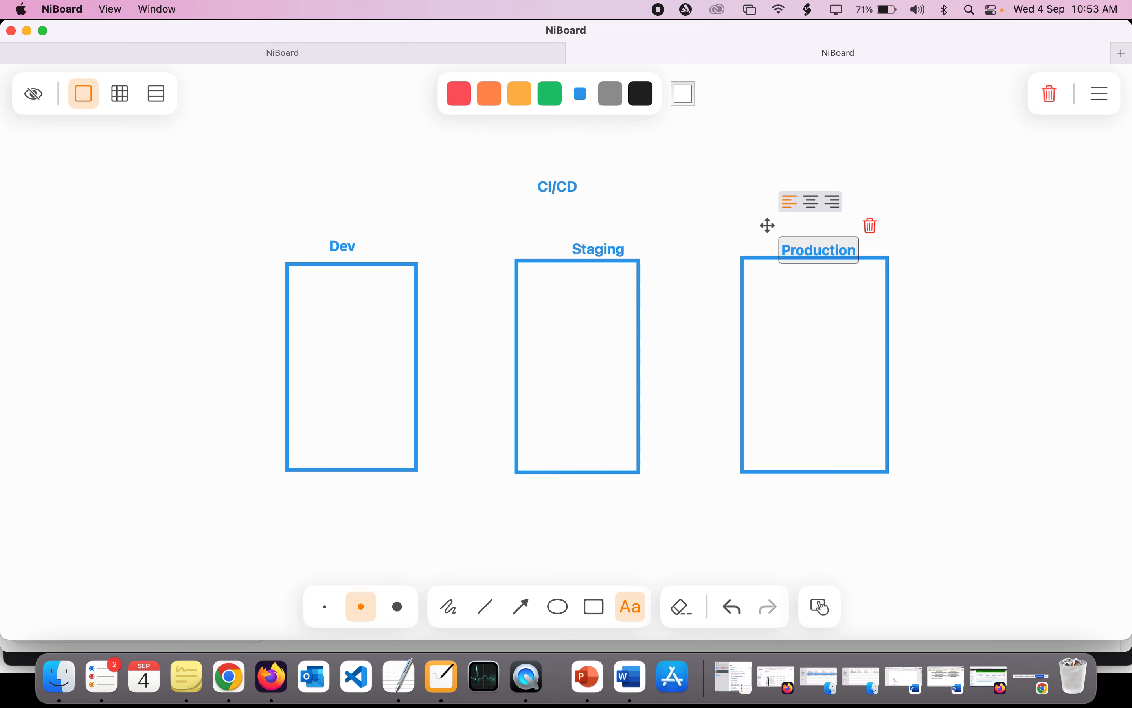
pyautogui.click(890, 288)
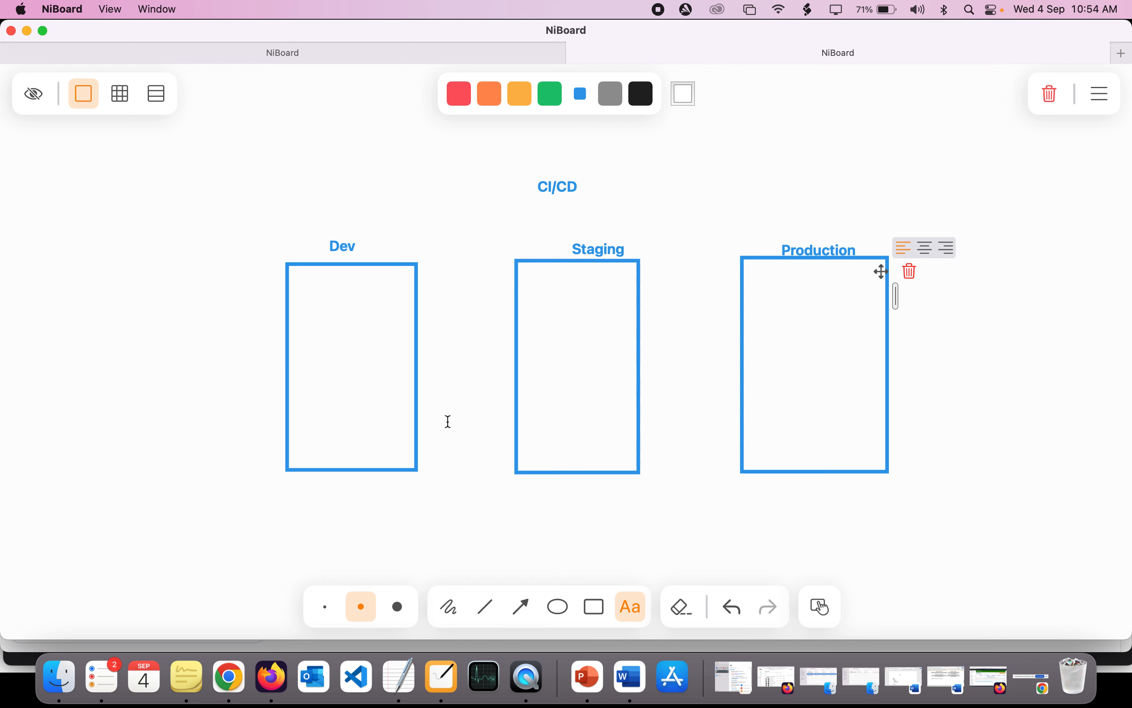
# - Draw a smaller rectangle to the left of the Dev box and label it Git above its upper edge
pyautogui.click(595, 607)
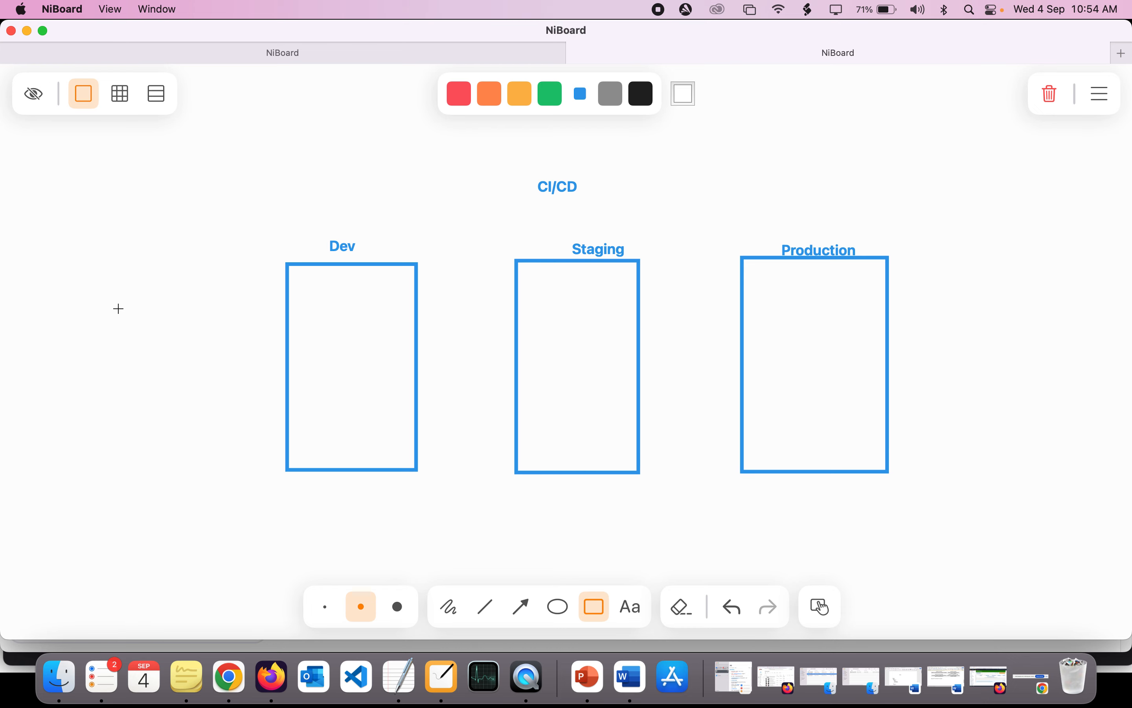
pyautogui.moveTo(119, 308); pyautogui.dragTo(184, 403)
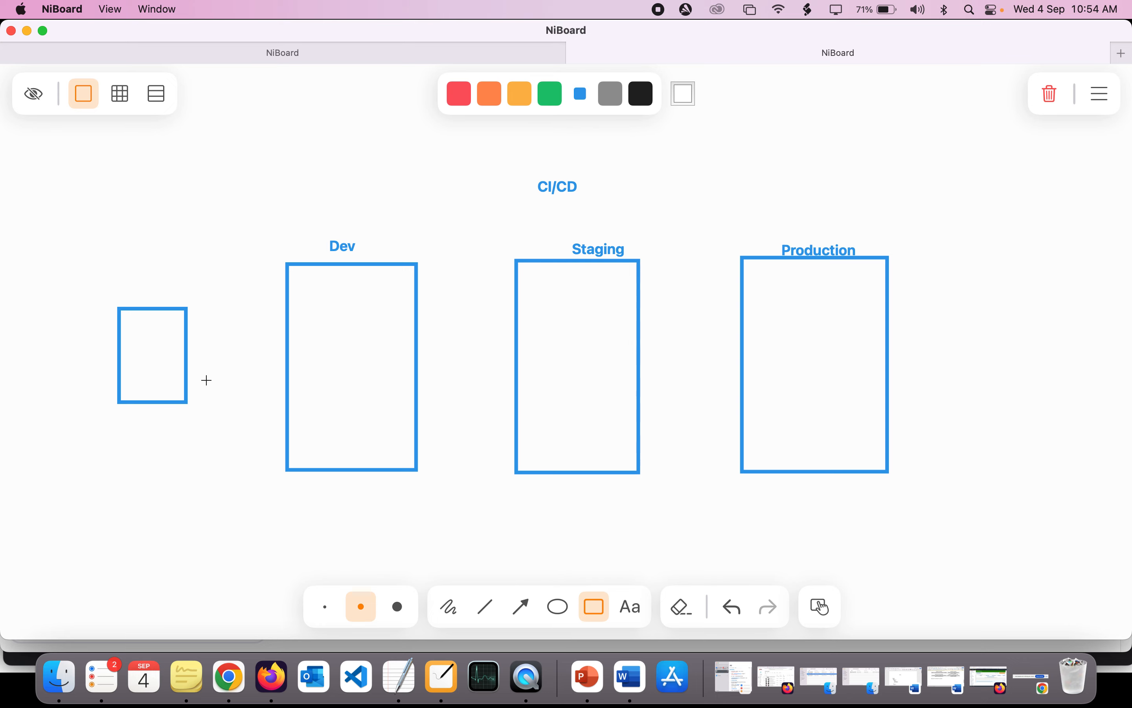
pyautogui.click(627, 604)
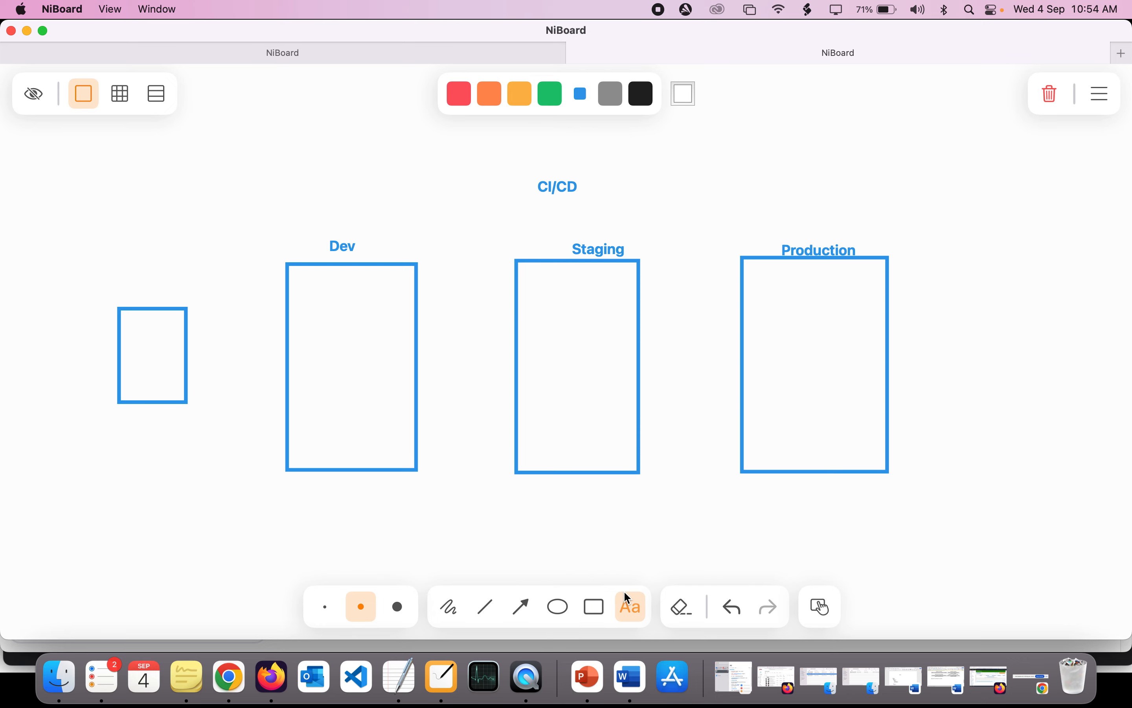
pyautogui.click(135, 295)
pyautogui.write('Git')
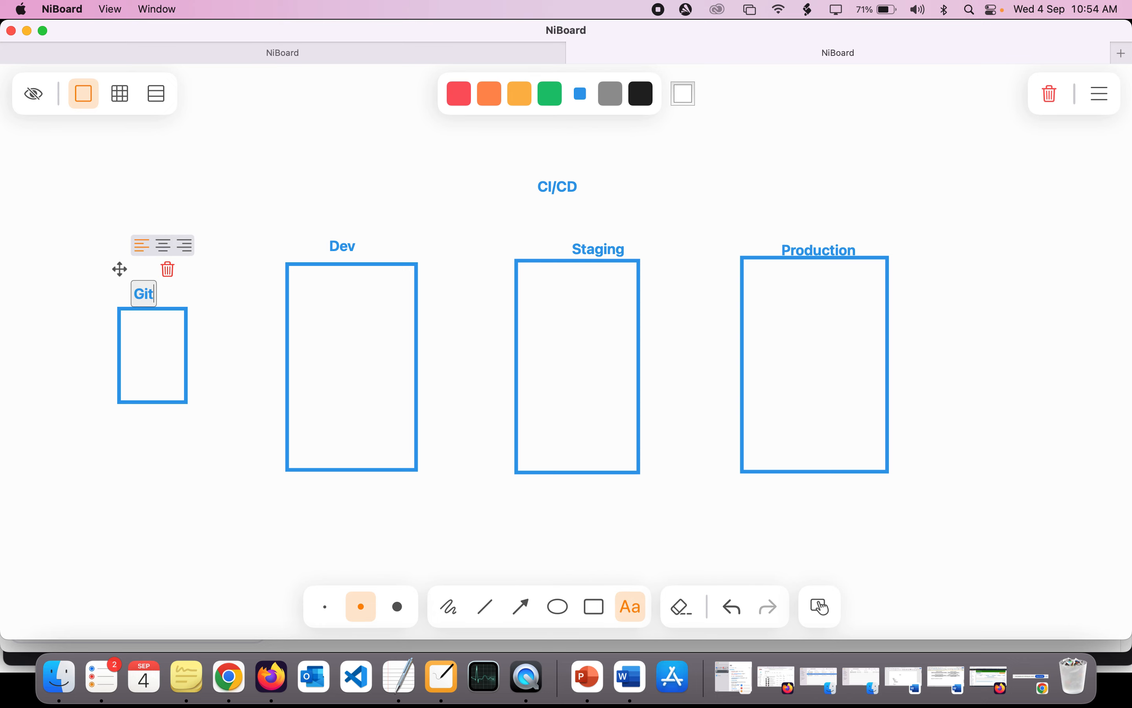
pyautogui.click(204, 310)
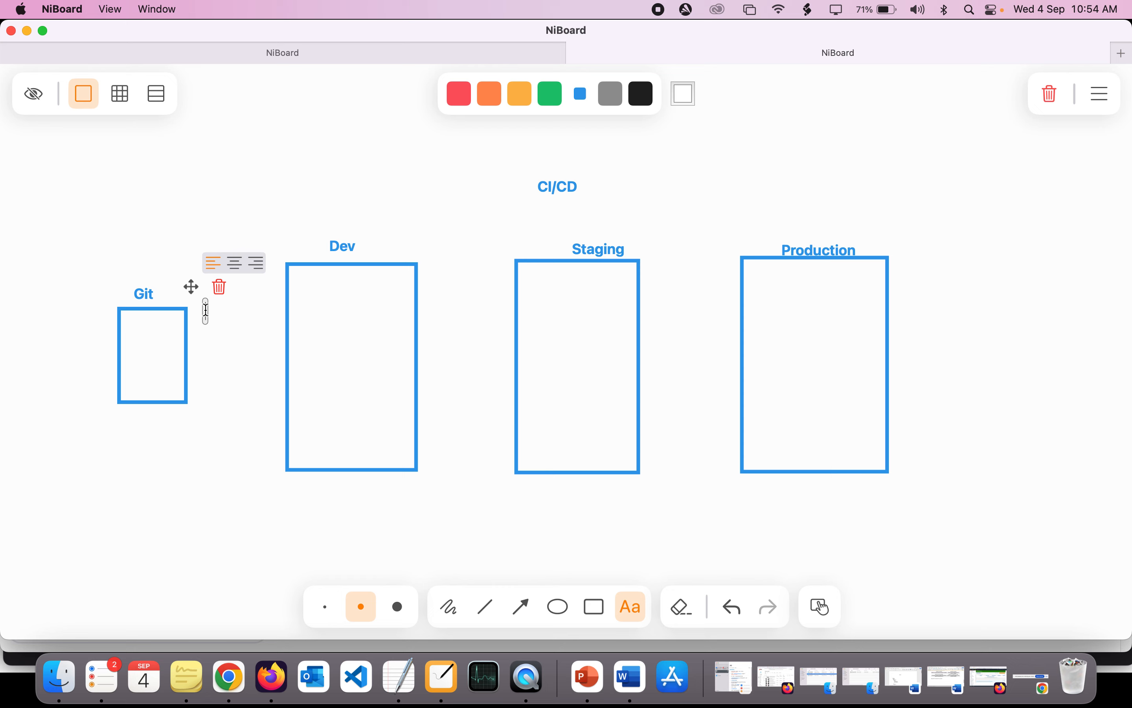
pyautogui.click(222, 405)
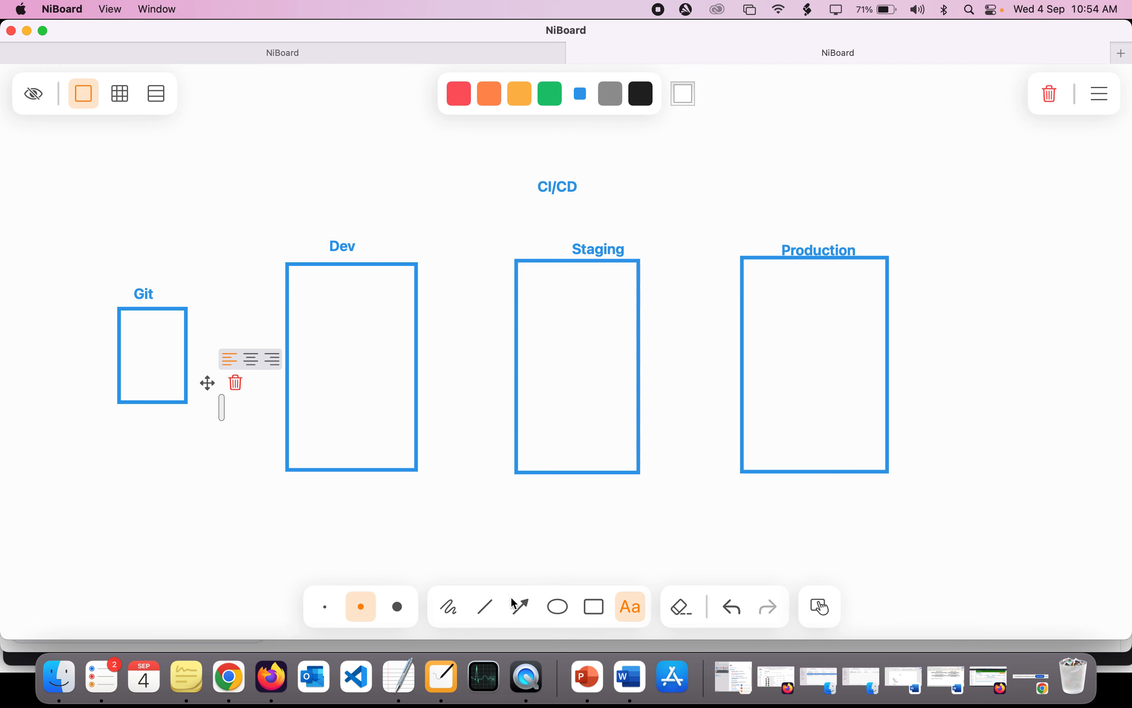
pyautogui.click(118, 509)
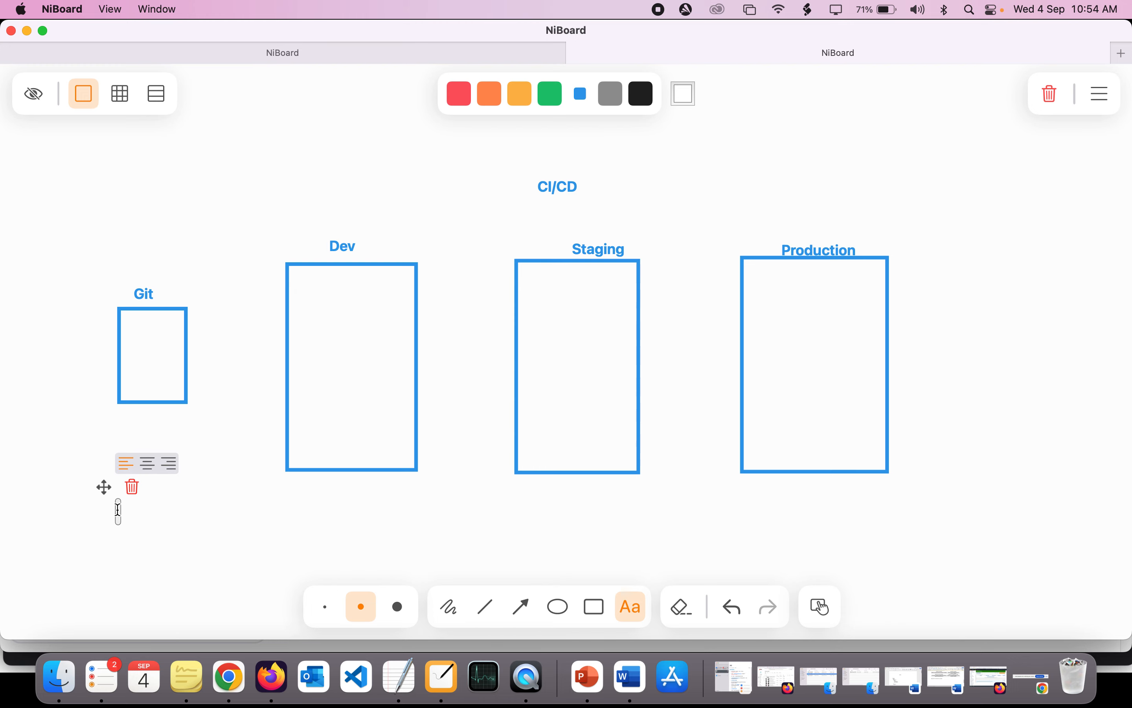
pyautogui.write('100')
pyautogui.click(203, 516)
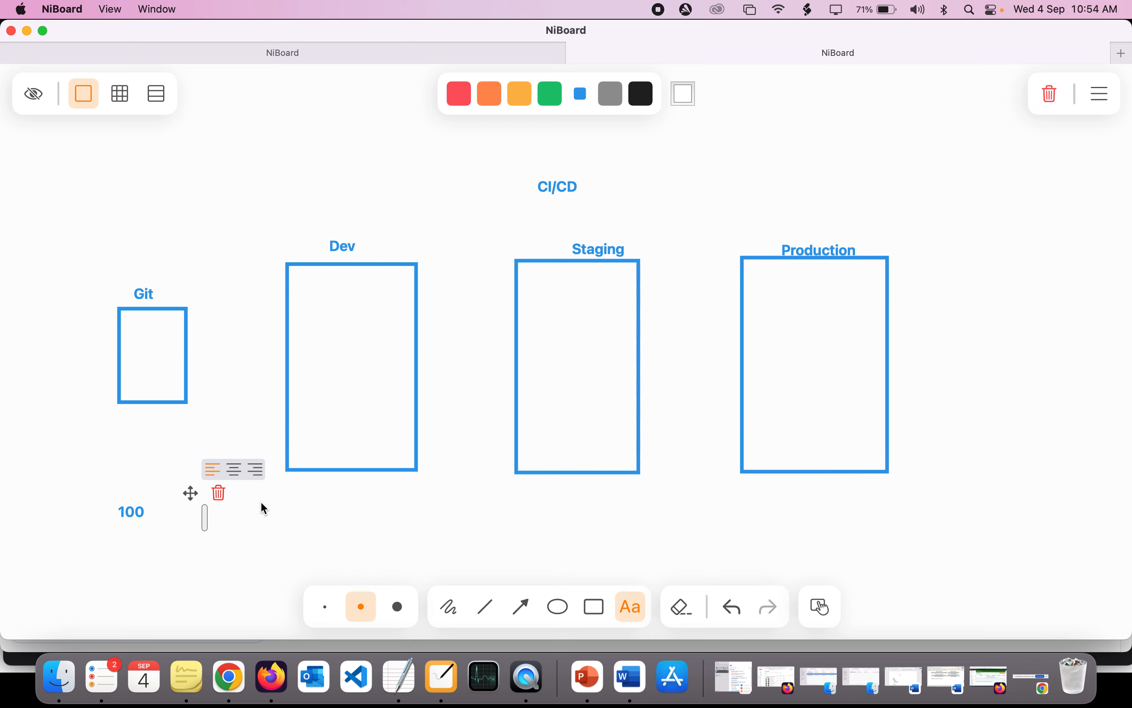
pyautogui.click(522, 611)
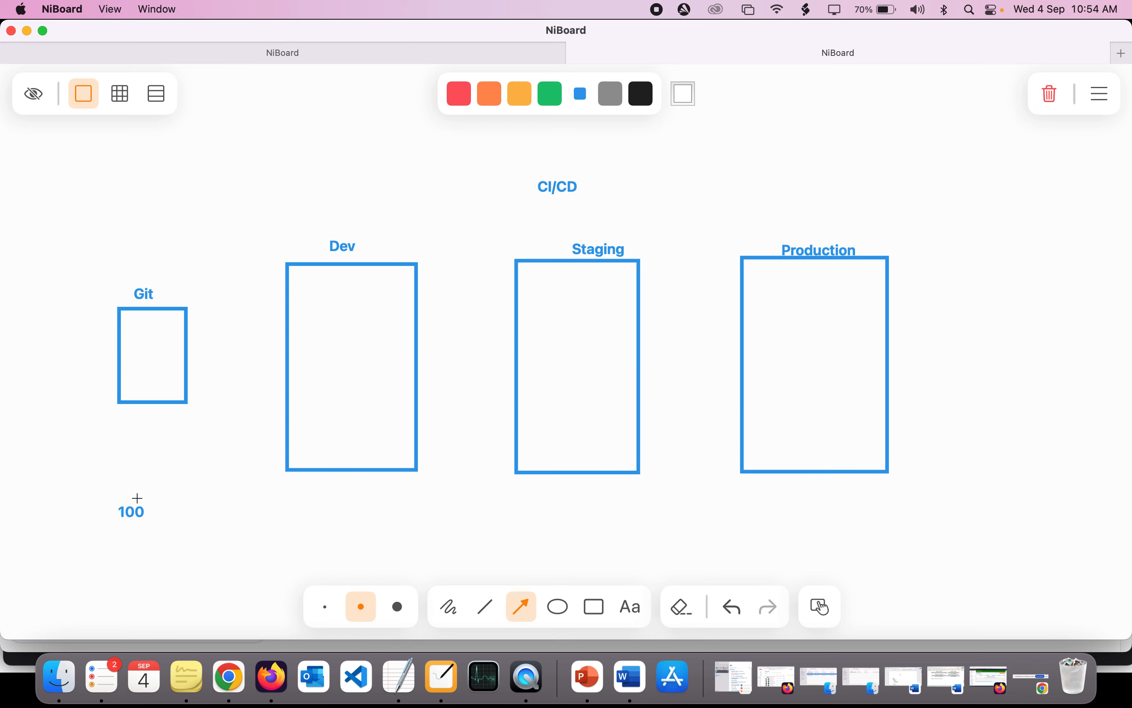
pyautogui.click(150, 482)
pyautogui.press('super+z')
pyautogui.click(162, 497)
# - Draw a stick figure below the Git box with an oval head, a vertical body line and a horizontal crossing line
pyautogui.click(594, 610)
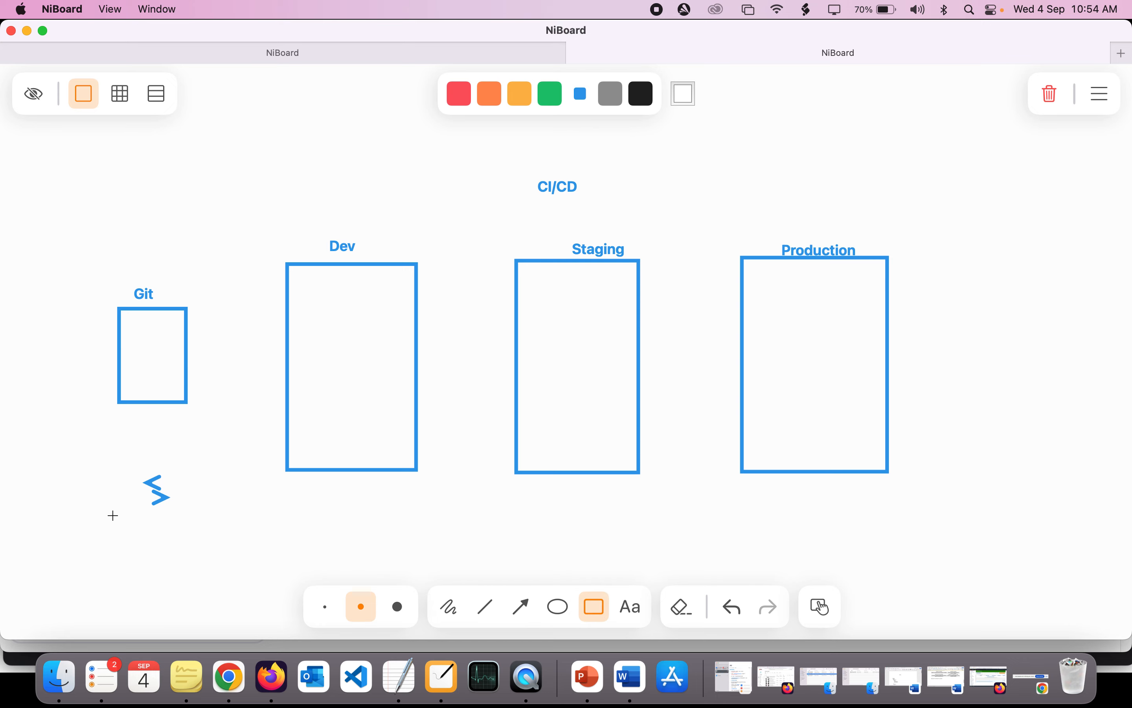
pyautogui.click(558, 610)
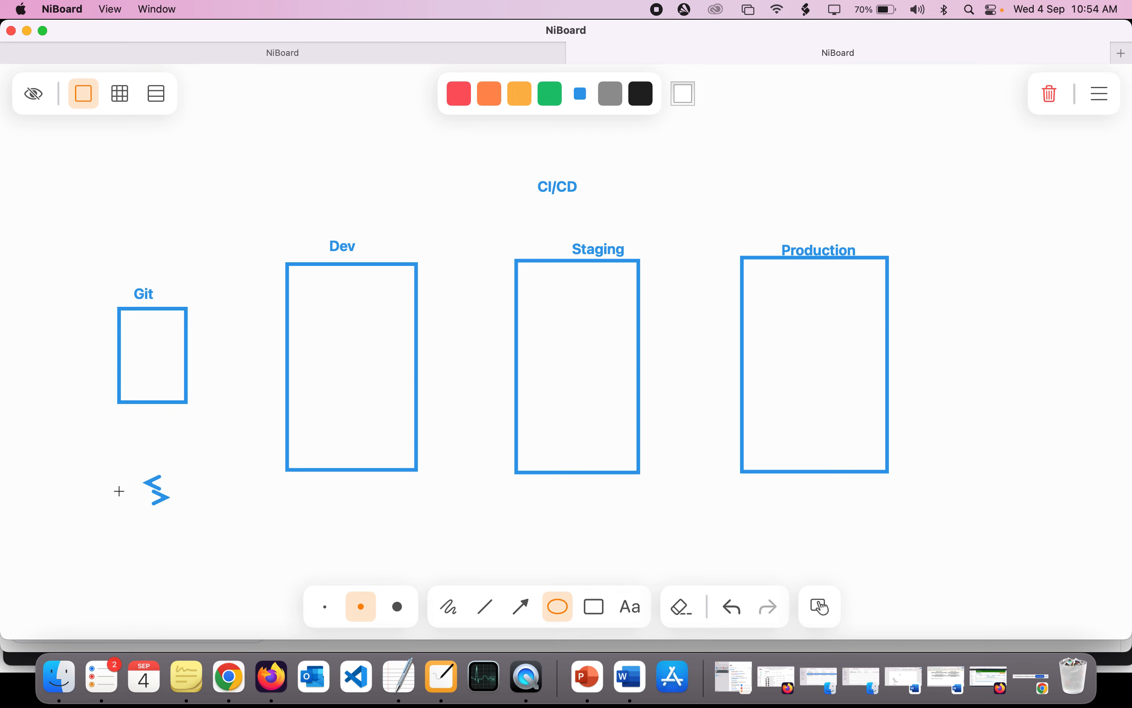
pyautogui.moveTo(120, 491); pyautogui.dragTo(175, 521)
pyautogui.click(481, 613)
pyautogui.moveTo(148, 521); pyautogui.dragTo(140, 576)
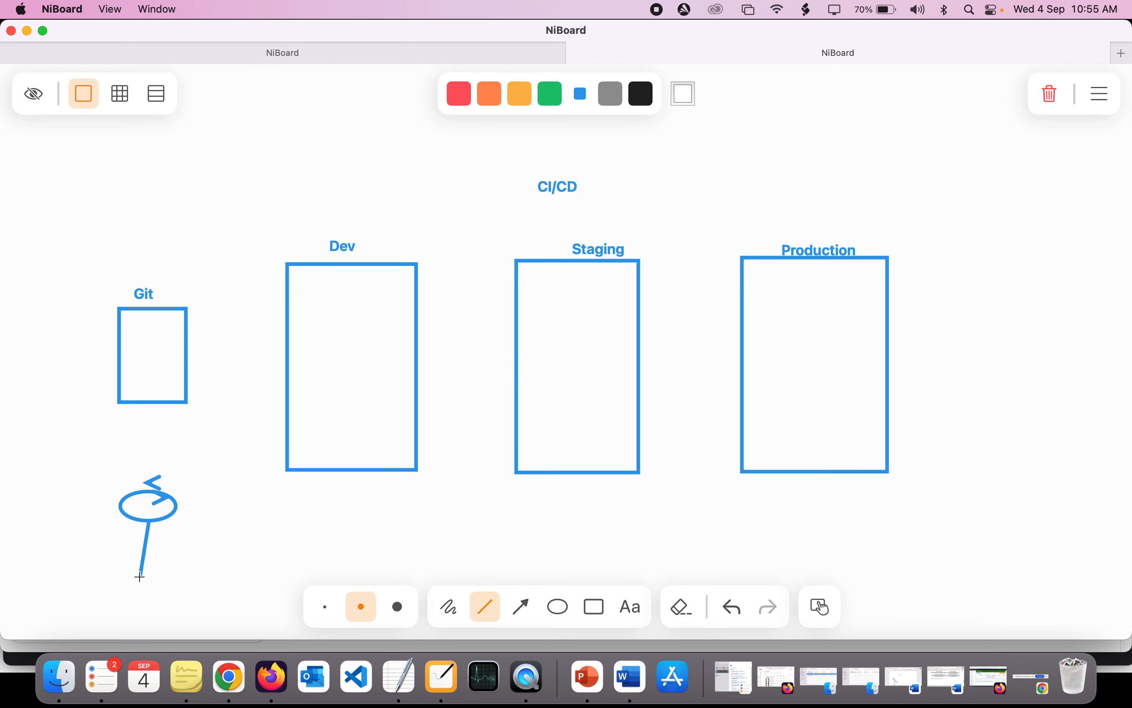
pyautogui.press('super+z')
pyautogui.moveTo(151, 521)
pyautogui.mouseDown()
pyautogui.moveTo(152, 566)
pyautogui.moveTo(175, 549)
pyautogui.mouseUp()
# - Draw one arrow from the stick figure up into the Git box and another from the Git box into the Dev box
pyautogui.click(523, 614)
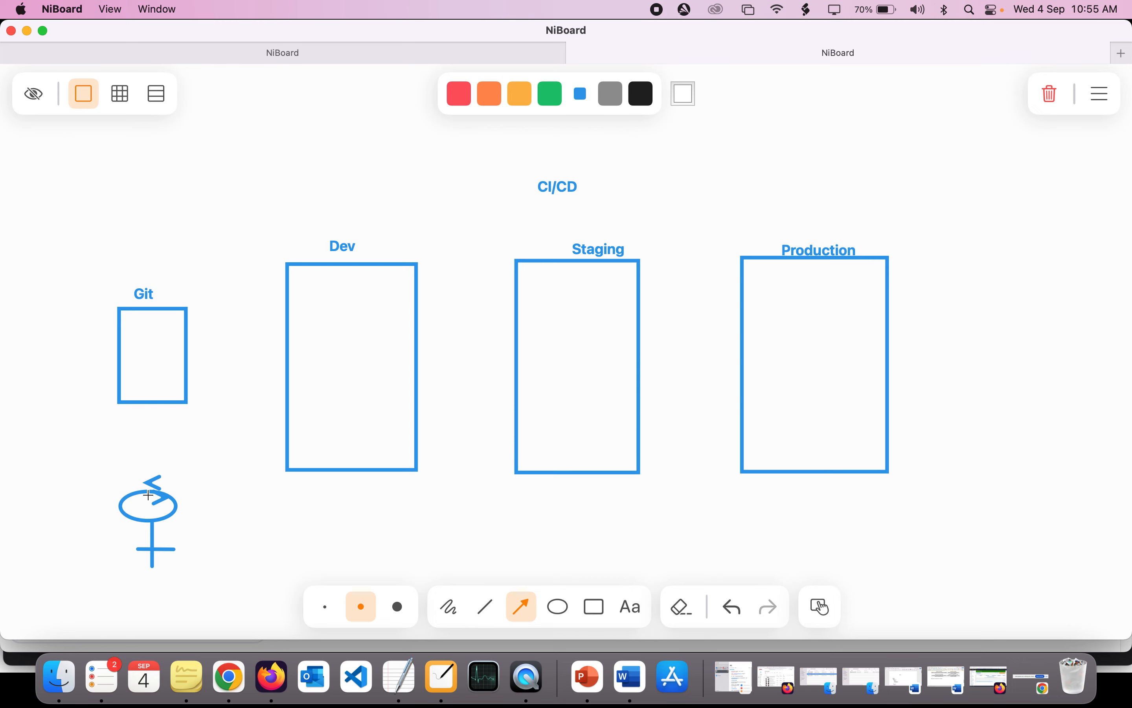
pyautogui.moveTo(149, 493); pyautogui.dragTo(149, 349)
pyautogui.moveTo(175, 347); pyautogui.dragTo(332, 347)
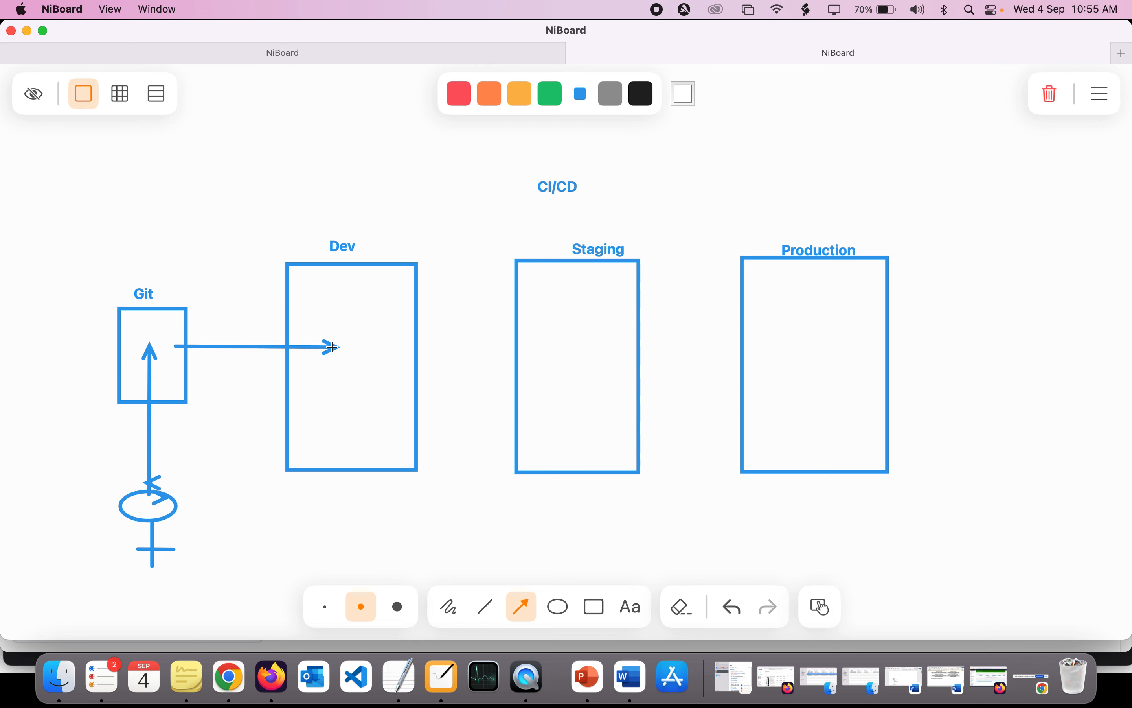
# - Add the number 1 above the arrow tip inside the Dev box and sketch a freehand stack of seven short horizontal strokes around it
pyautogui.click(631, 606)
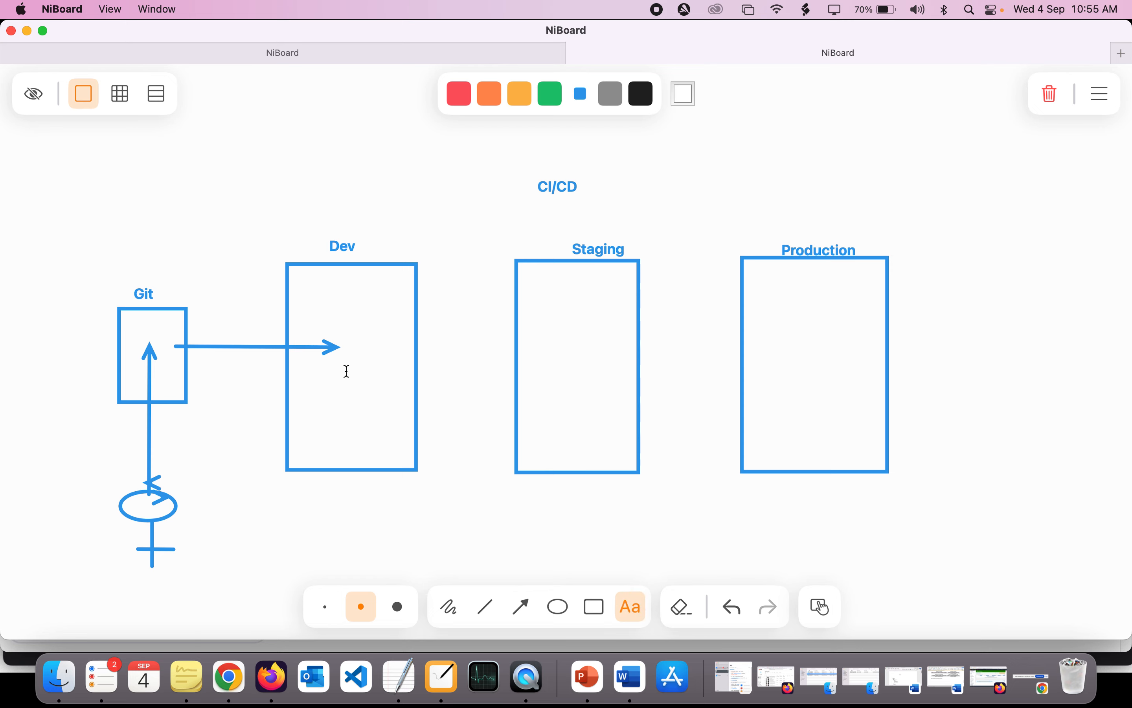
pyautogui.click(320, 322)
pyautogui.write('1')
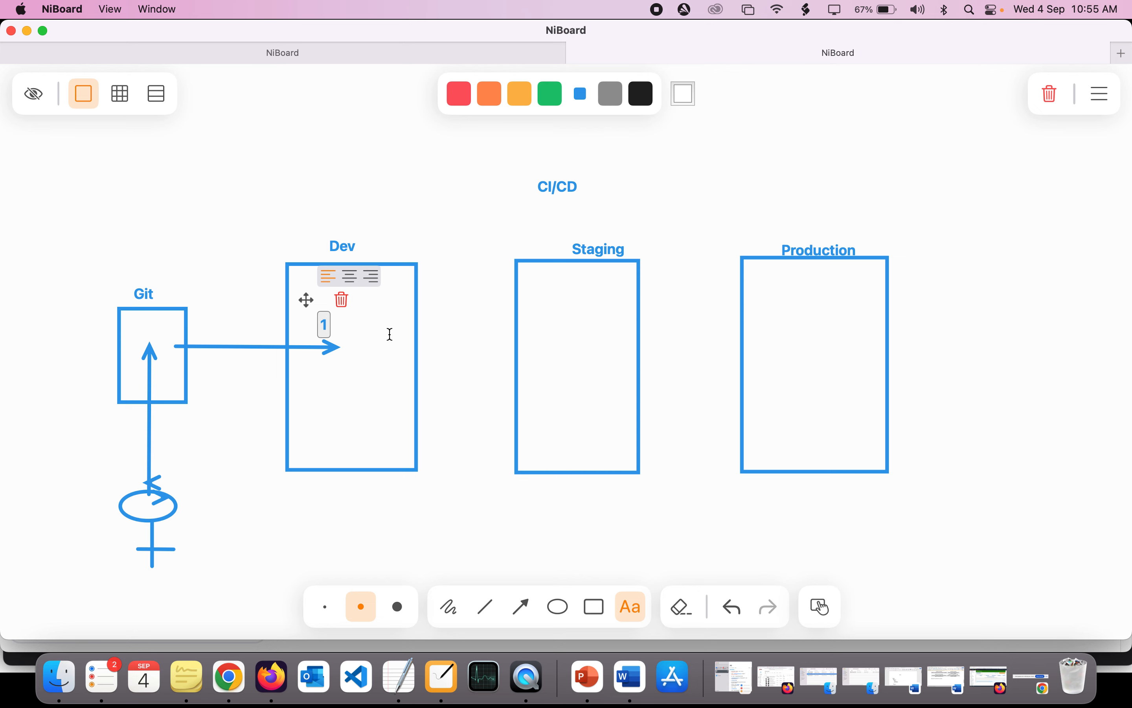
pyautogui.click(197, 314)
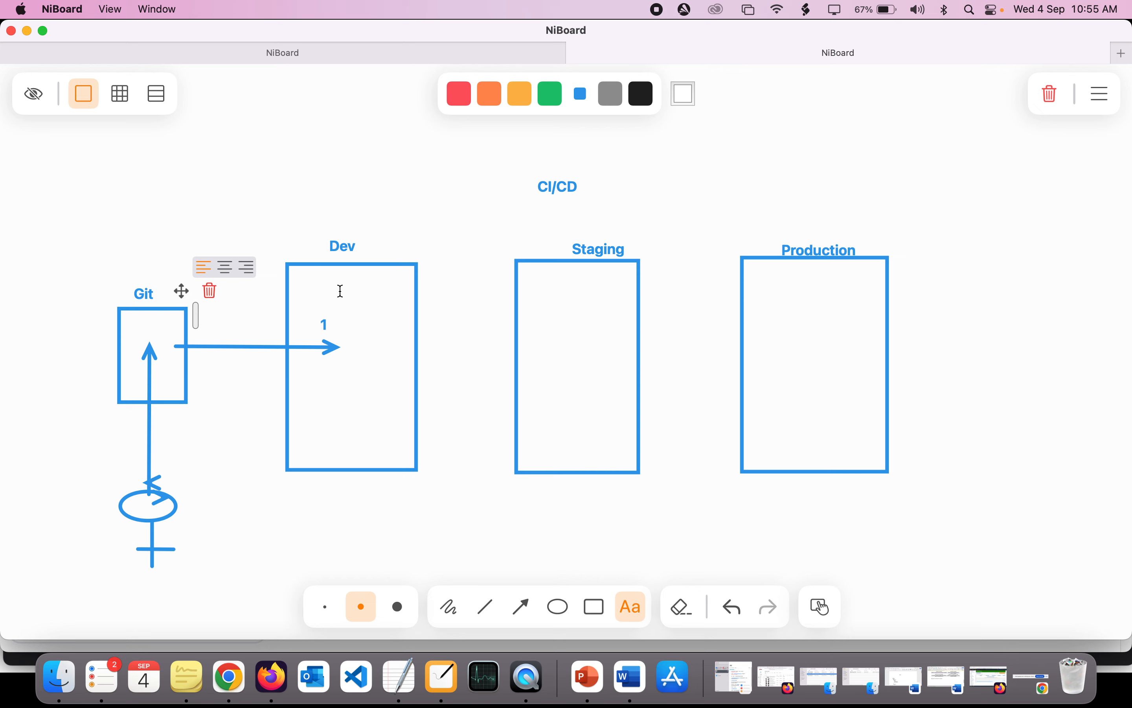
pyautogui.click(449, 602)
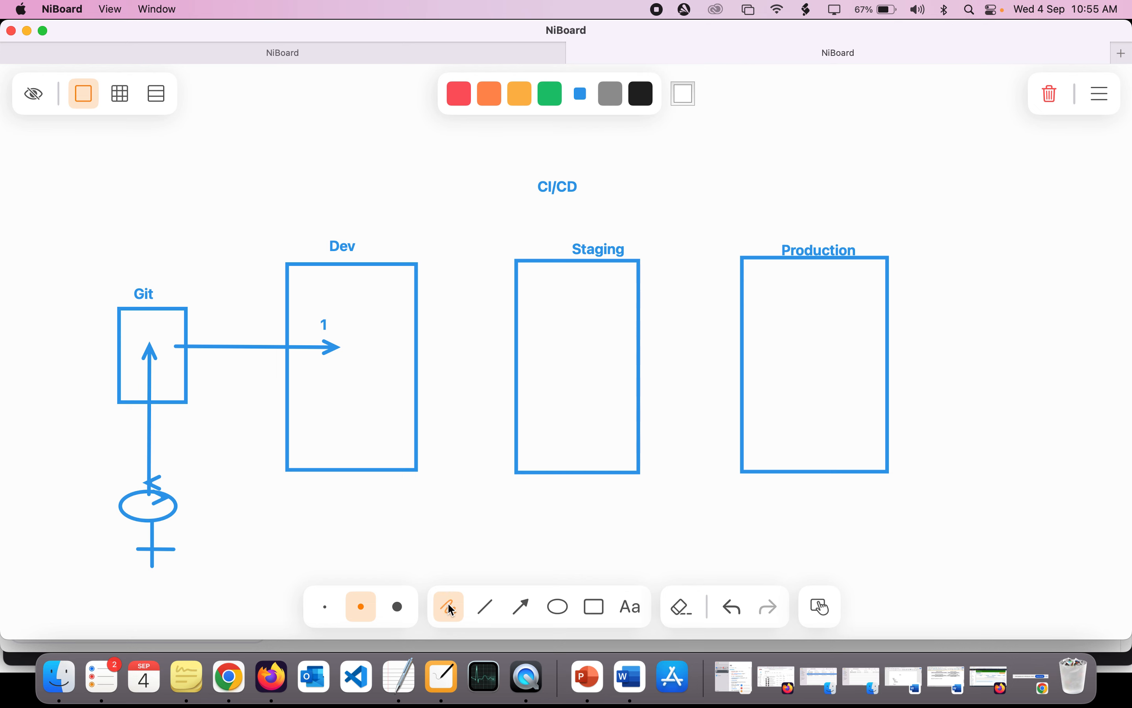
pyautogui.moveTo(315, 303)
pyautogui.mouseDown()
pyautogui.moveTo(359, 303)
pyautogui.moveTo(324, 331)
pyautogui.moveTo(354, 311)
pyautogui.moveTo(388, 326)
pyautogui.moveTo(379, 350)
pyautogui.moveTo(400, 366)
pyautogui.moveTo(370, 381)
pyautogui.moveTo(384, 382)
pyautogui.mouseUp()
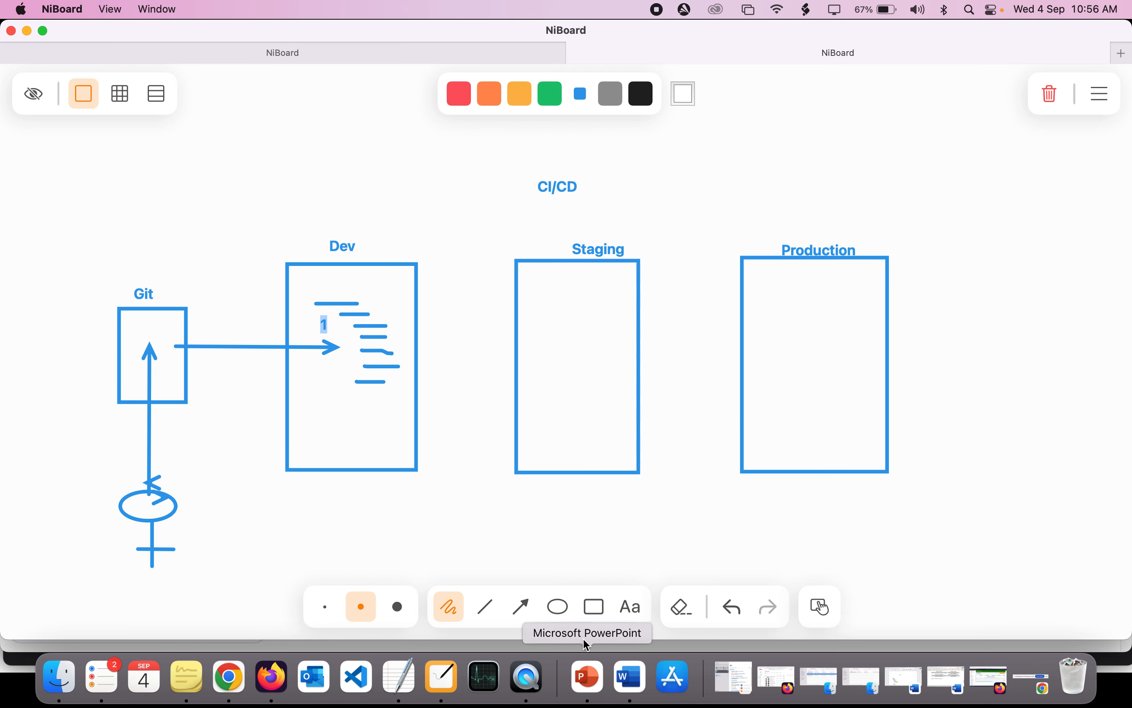
# - Draw a small rectangle along the lower edge of the Dev box and an arrow from it to the Staging box
pyautogui.click(595, 608)
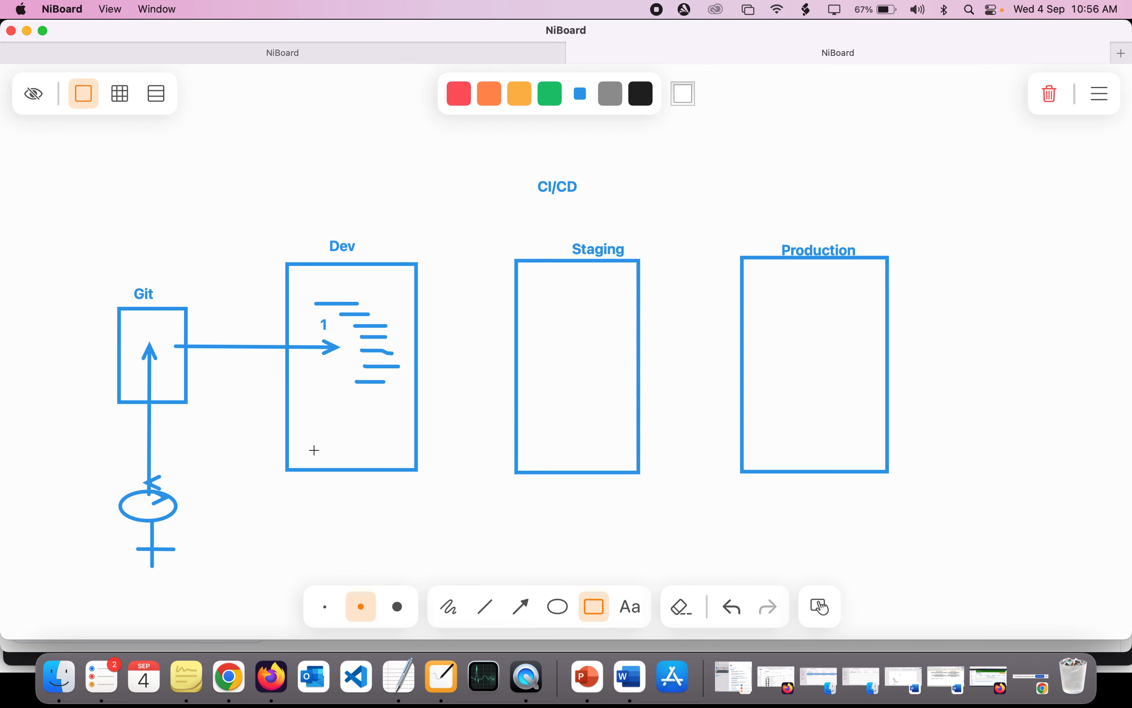
pyautogui.moveTo(315, 449); pyautogui.dragTo(387, 469)
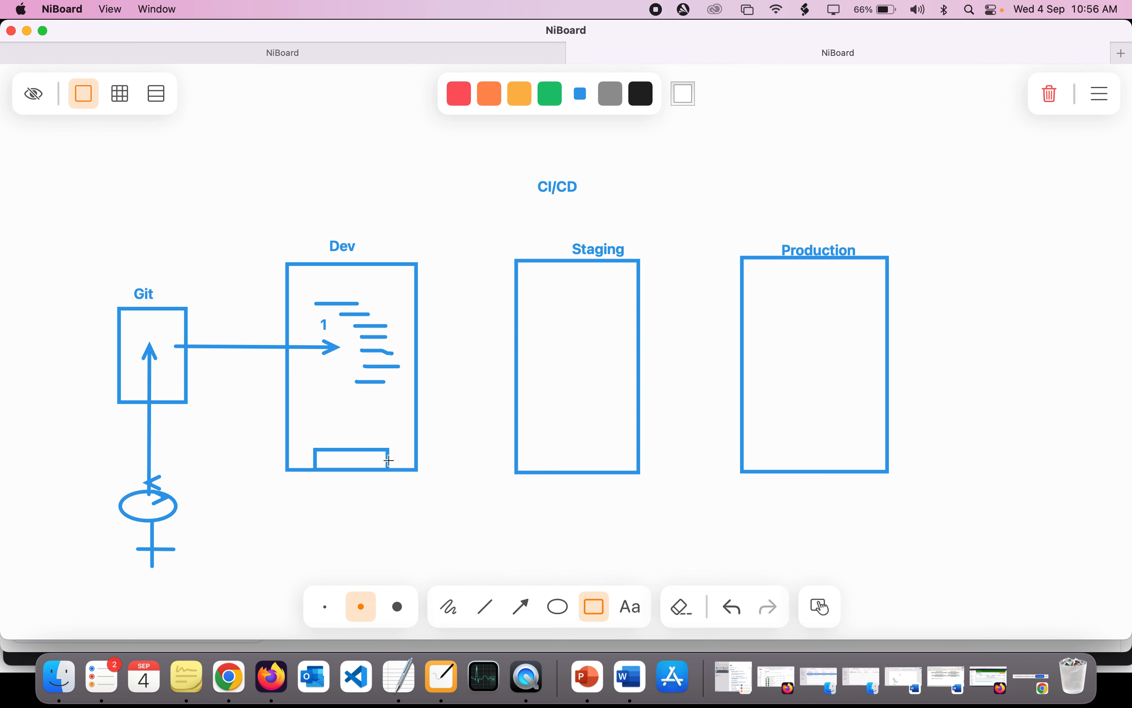
pyautogui.moveTo(389, 461); pyautogui.dragTo(503, 458)
pyautogui.press('super+z')
pyautogui.click(527, 614)
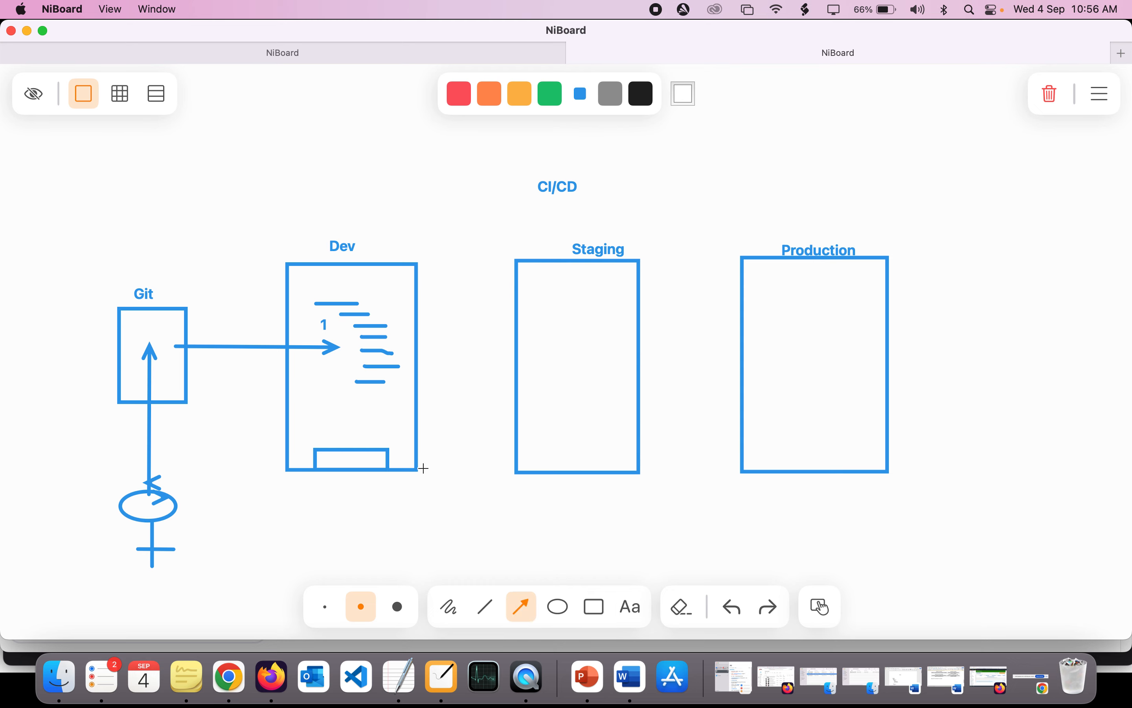
pyautogui.moveTo(395, 457); pyautogui.dragTo(515, 455)
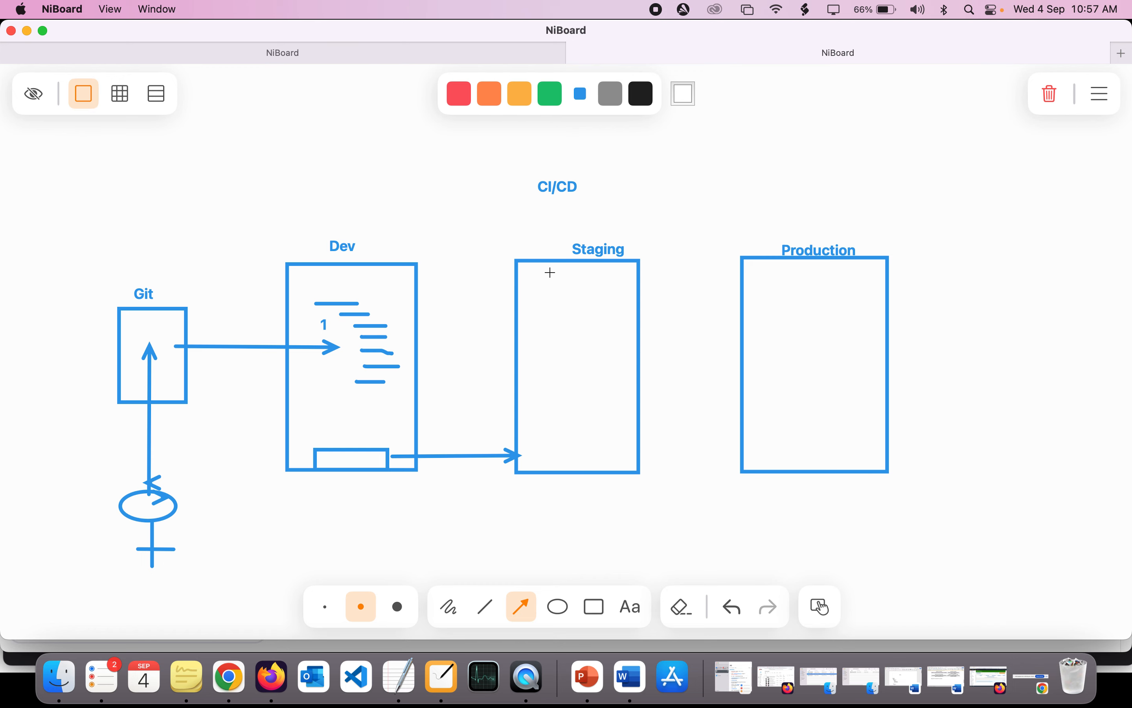
# - Draw four short horizontal lines in the upper part of the Staging box and extend its label to Staging/pre prod
pyautogui.click(487, 607)
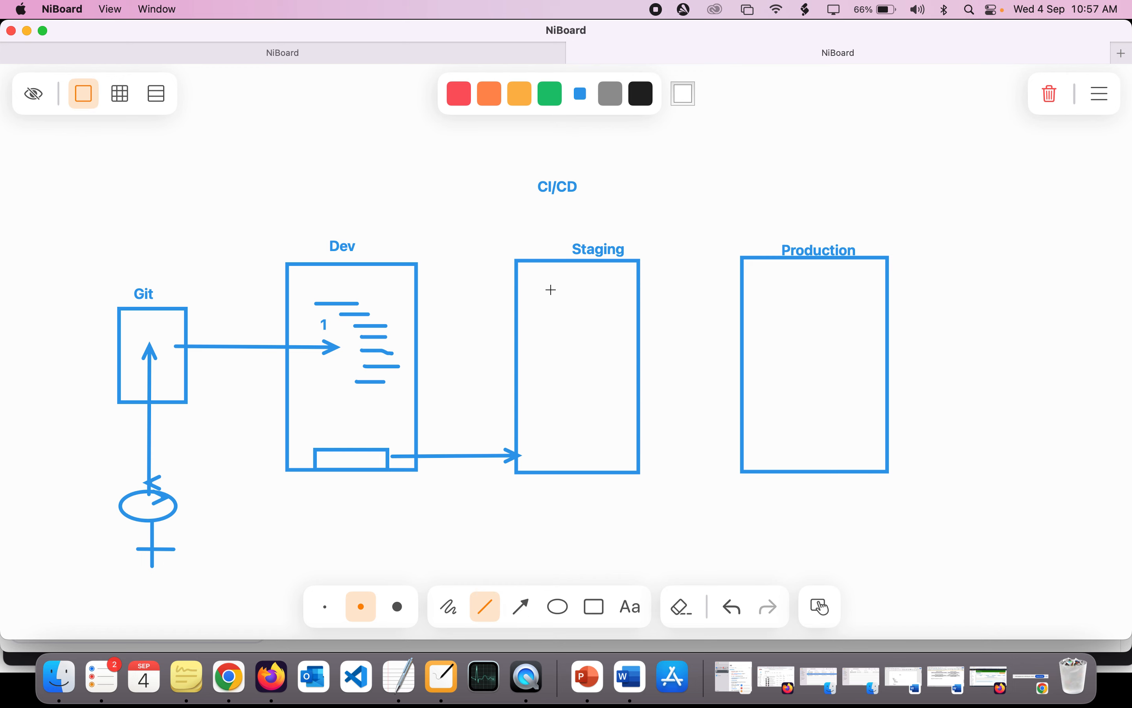
pyautogui.moveTo(546, 278)
pyautogui.mouseDown()
pyautogui.moveTo(580, 278)
pyautogui.moveTo(582, 323)
pyautogui.mouseUp()
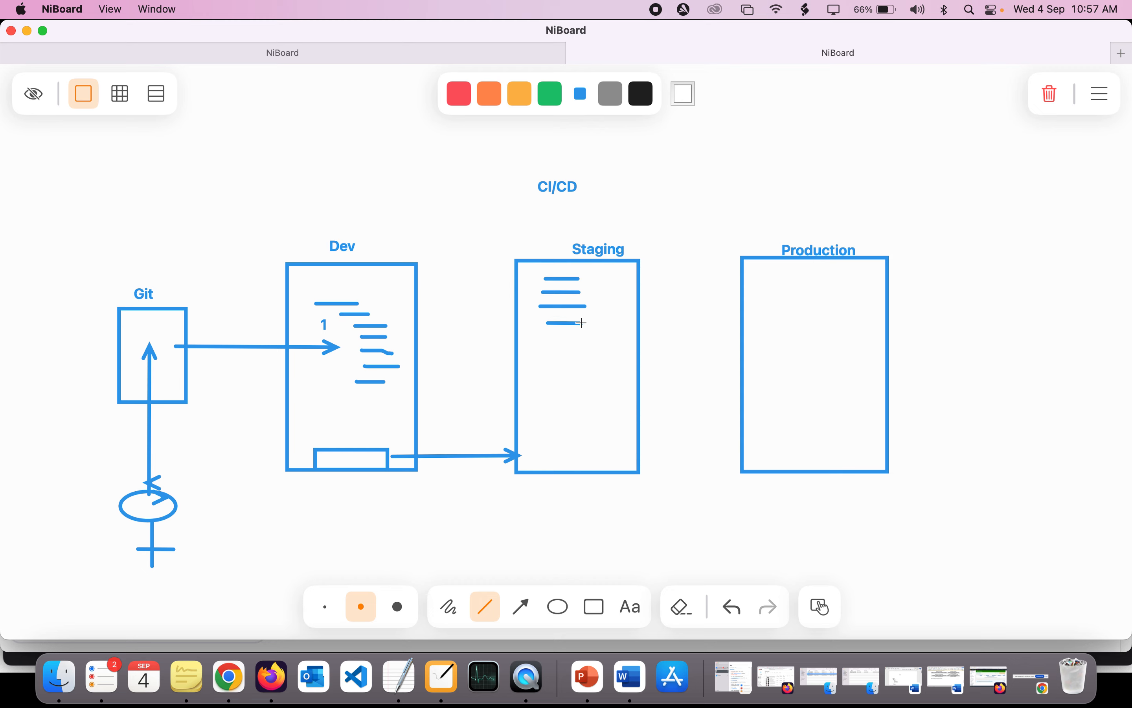
pyautogui.click(608, 250)
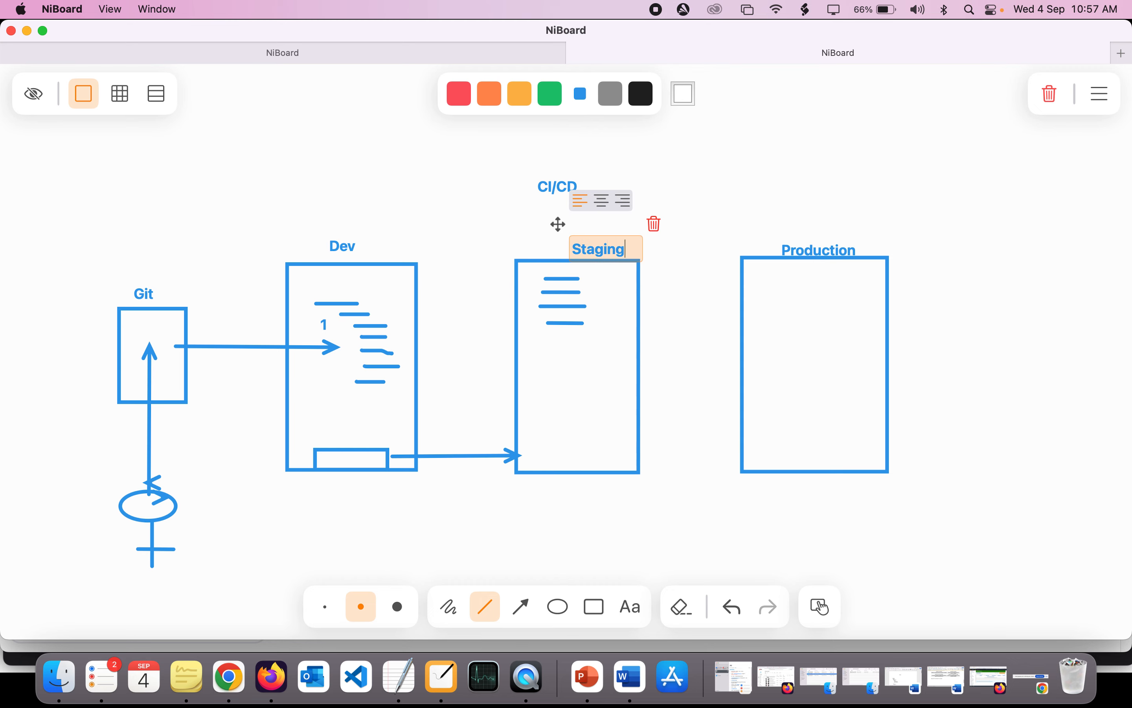
pyautogui.write('/pre prod')
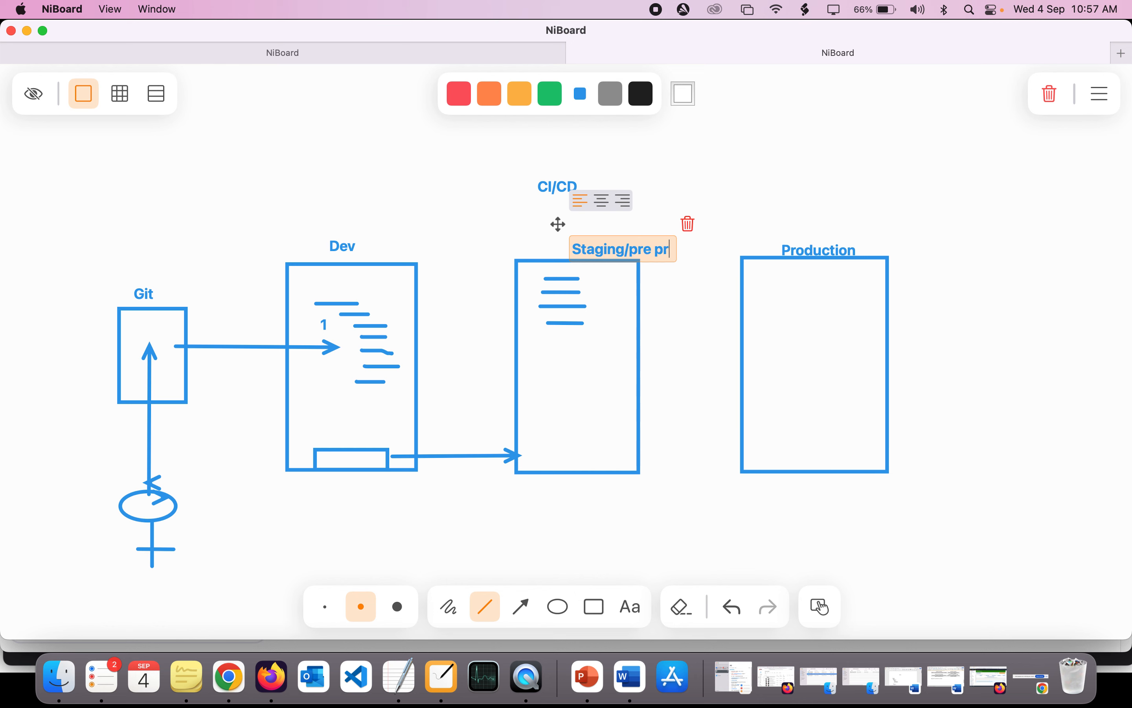
pyautogui.click(662, 273)
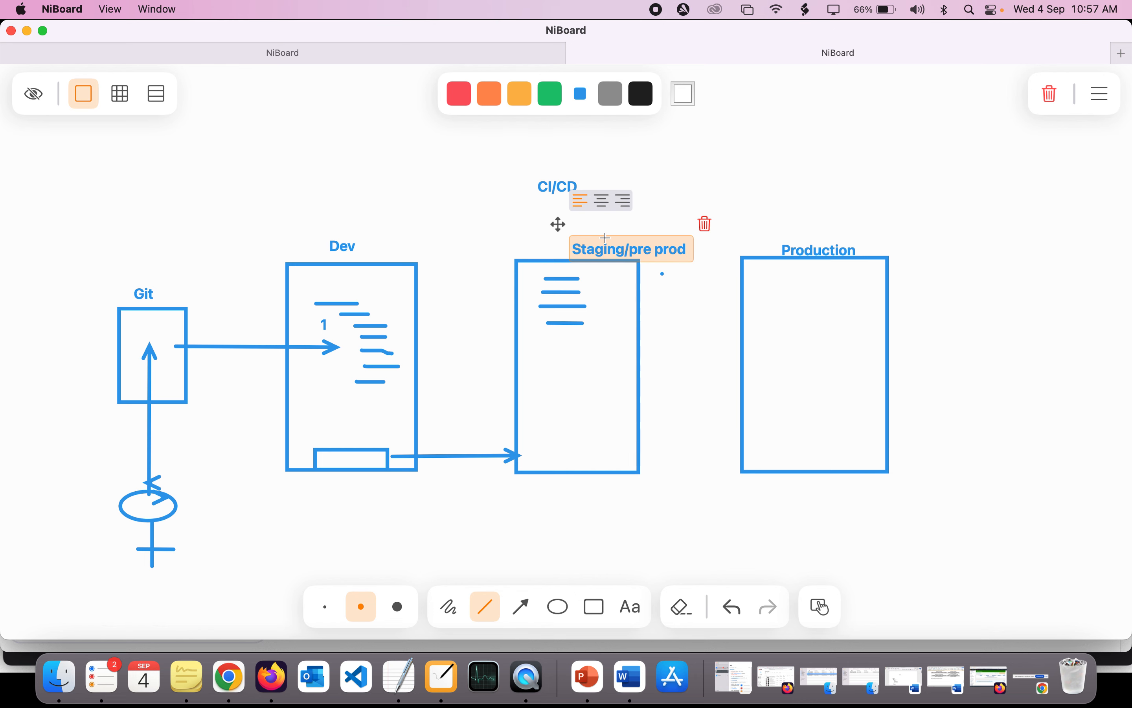
pyautogui.click(526, 229)
# - Draw three more roughly horizontal lines in the lower half of the Staging/pre prod box
pyautogui.moveTo(554, 361); pyautogui.dragTo(628, 361)
pyautogui.moveTo(567, 386); pyautogui.dragTo(649, 386)
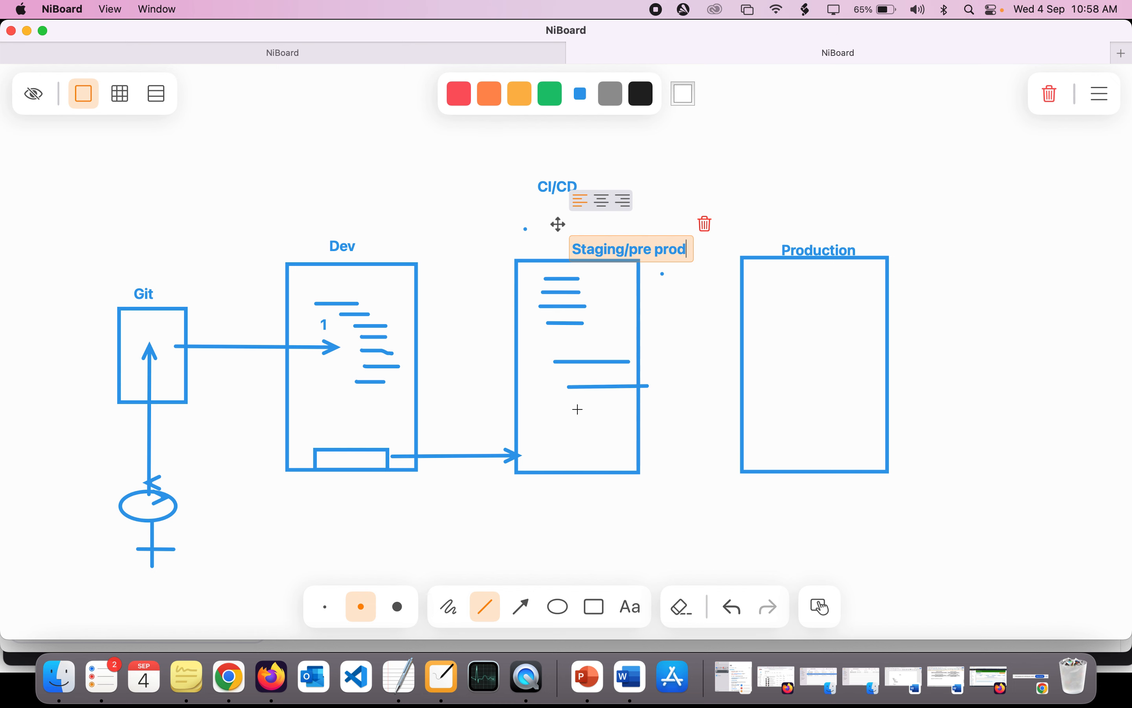
pyautogui.moveTo(559, 410); pyautogui.dragTo(606, 416)
pyautogui.click(560, 273)
# - Draw a small rectangle along the lower edge of the Staging/pre prod box and an arrow from that box to Production
pyautogui.click(596, 607)
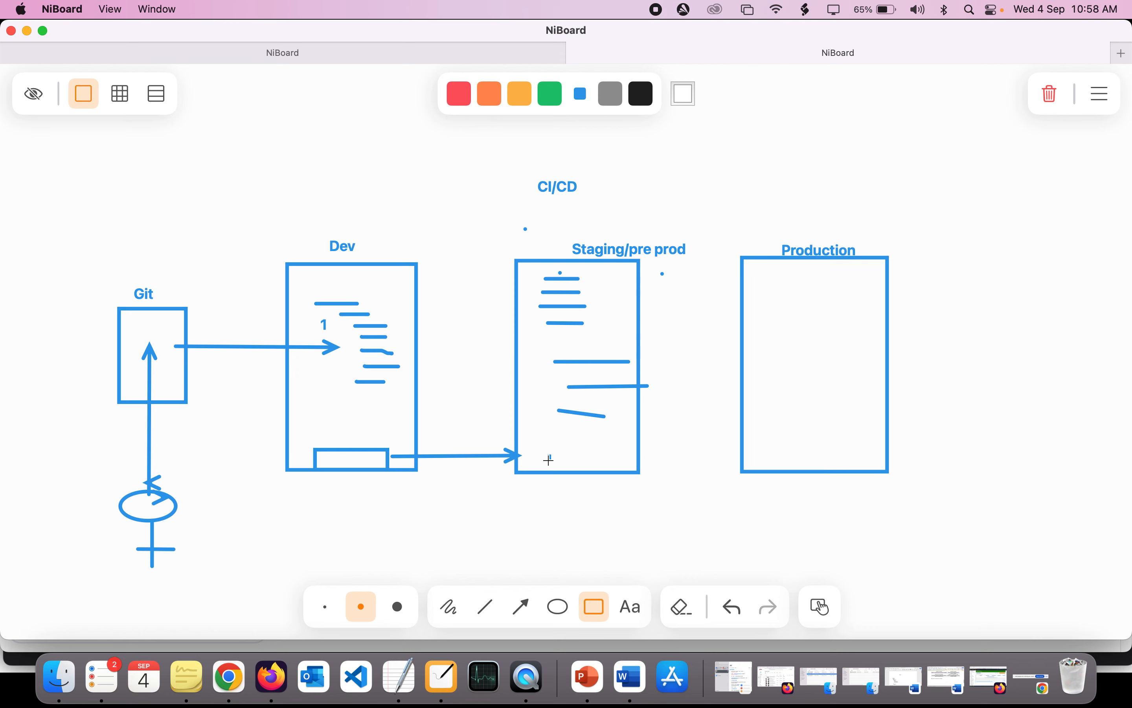
pyautogui.moveTo(548, 459); pyautogui.dragTo(615, 472)
pyautogui.click(520, 607)
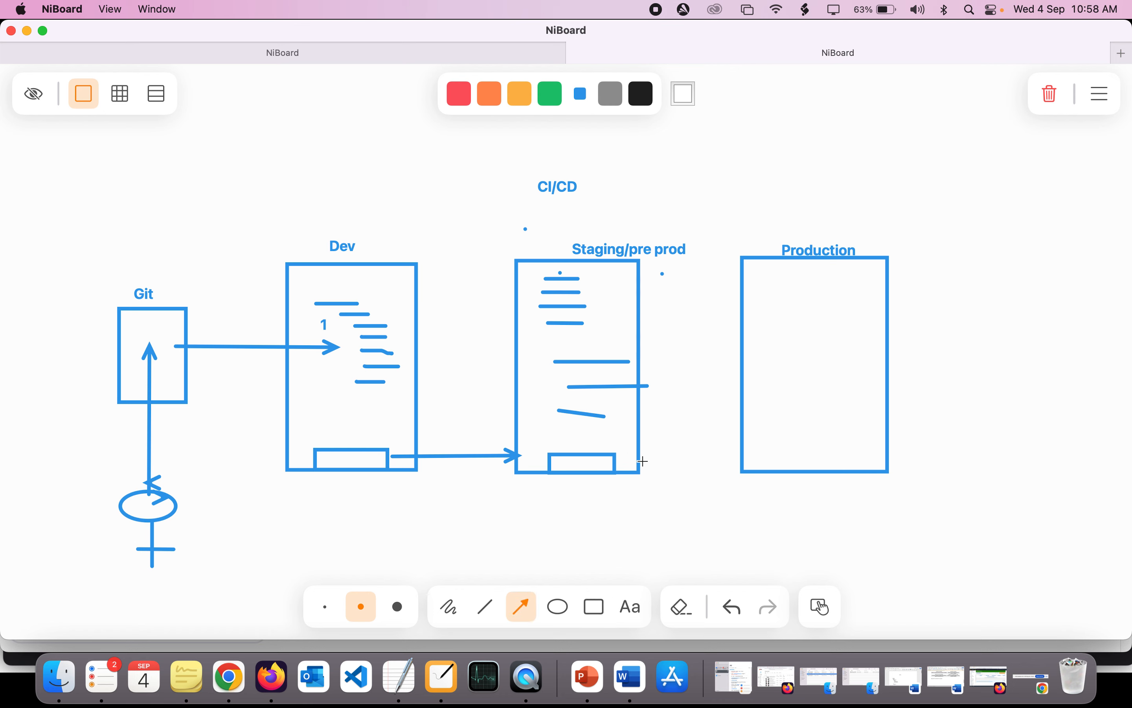
pyautogui.moveTo(647, 462); pyautogui.dragTo(742, 462)
# - Draw seven short horizontal lines in the upper part of the Production box and a small rectangle beneath them
pyautogui.click(489, 609)
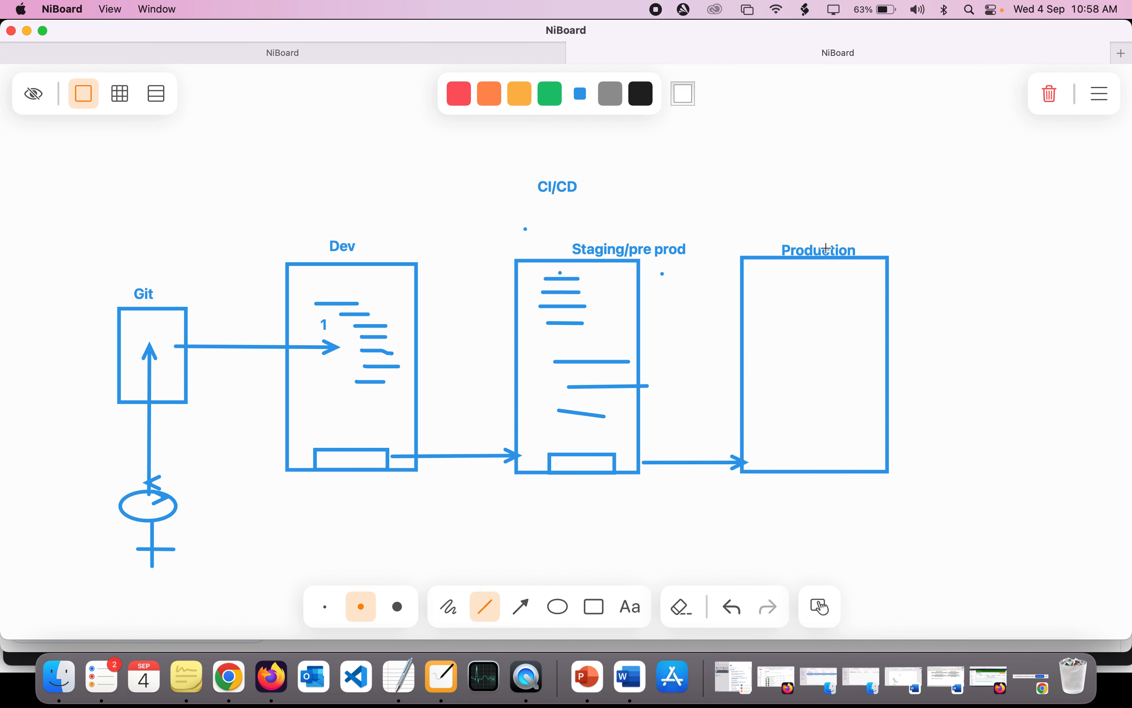
pyautogui.moveTo(785, 270)
pyautogui.mouseDown()
pyautogui.moveTo(847, 269)
pyautogui.moveTo(855, 281)
pyautogui.moveTo(812, 295)
pyautogui.moveTo(850, 294)
pyautogui.moveTo(842, 310)
pyautogui.moveTo(866, 332)
pyautogui.moveTo(854, 346)
pyautogui.moveTo(876, 361)
pyautogui.mouseUp()
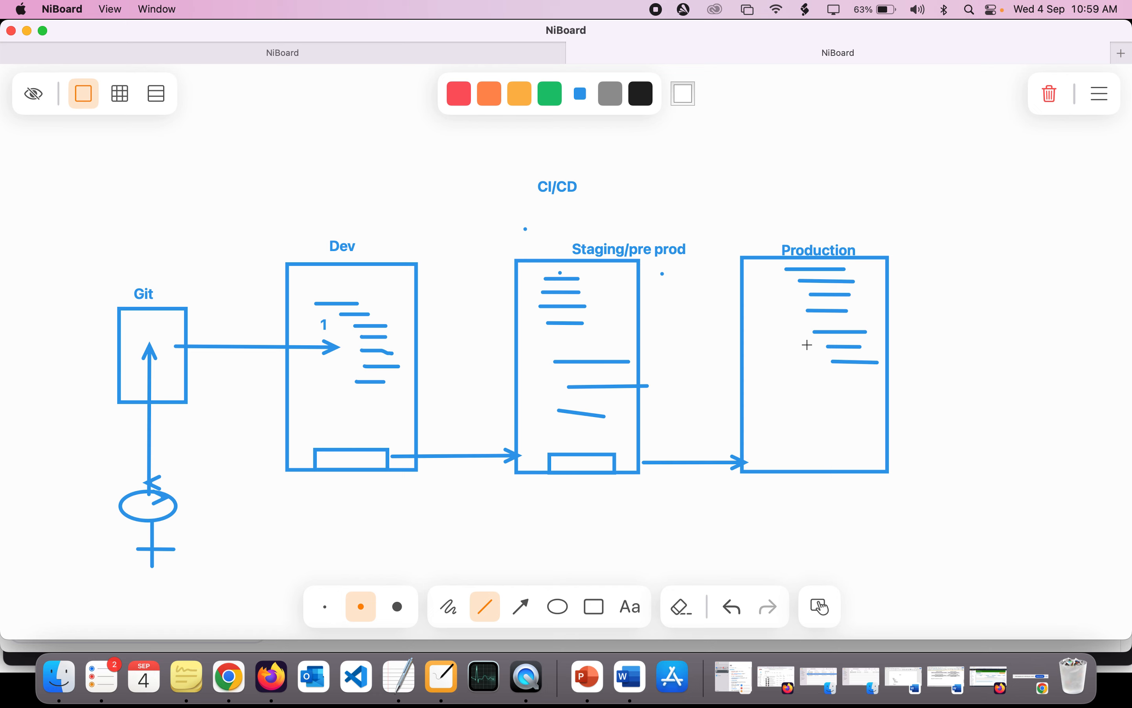
pyautogui.click(595, 607)
pyautogui.moveTo(783, 385); pyautogui.dragTo(856, 408)
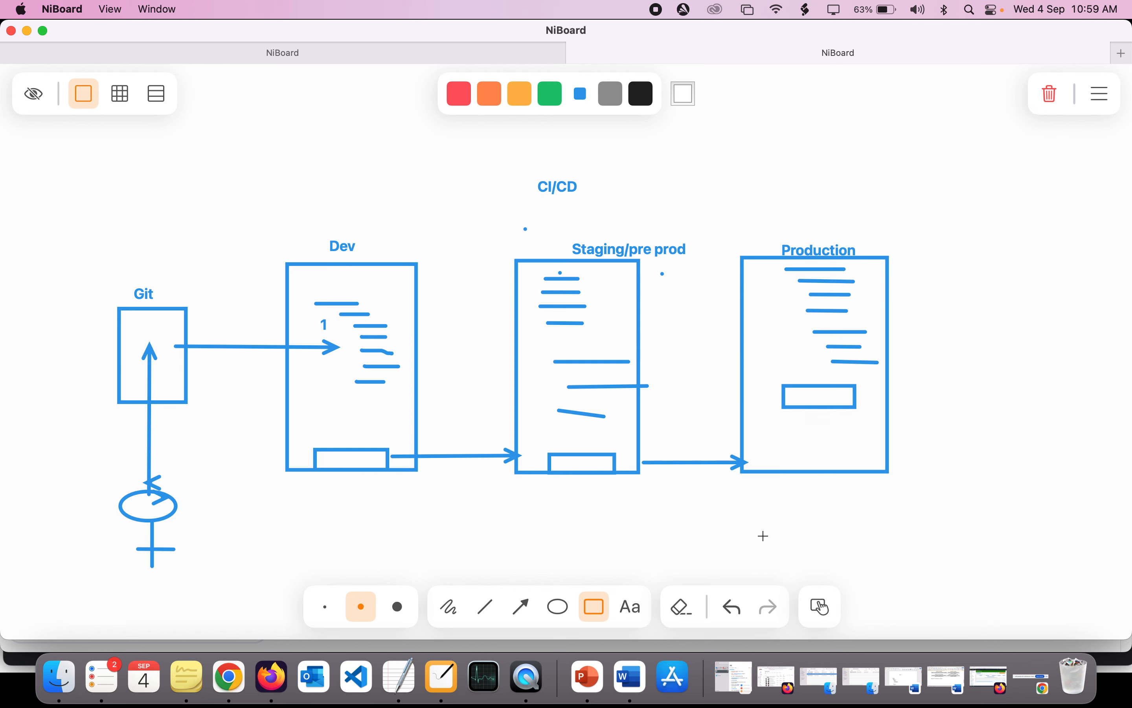
# - Label the small rectangle inside the Production box with the text approval
pyautogui.click(628, 607)
pyautogui.click(792, 399)
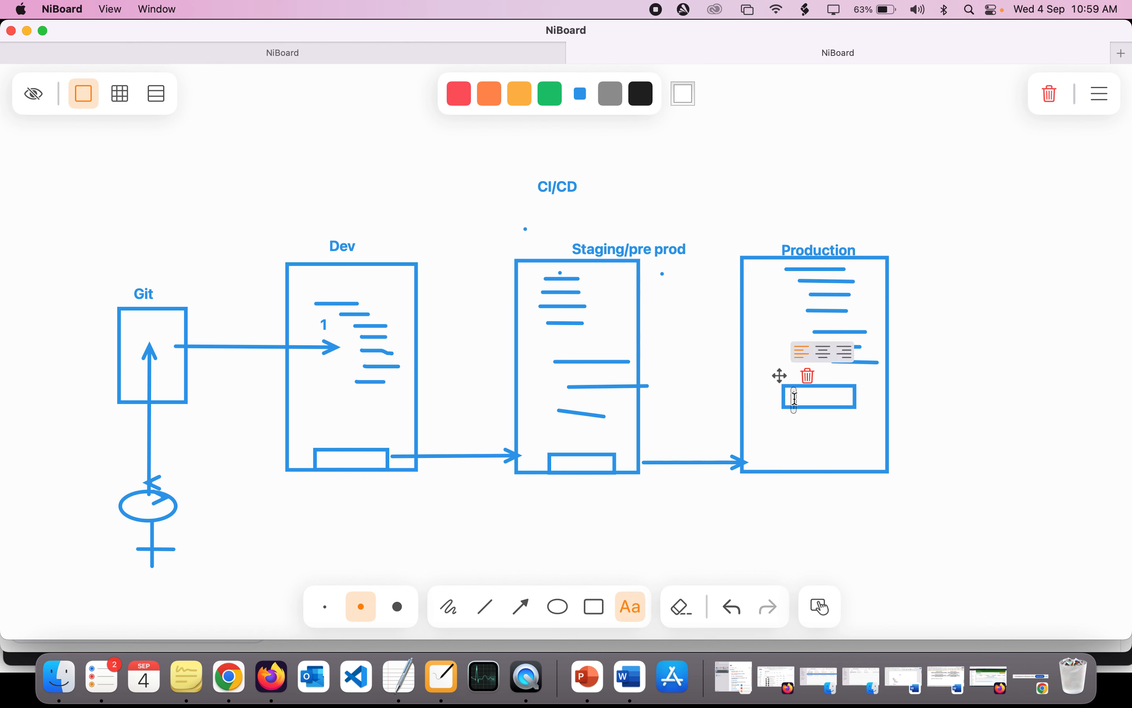
pyautogui.write('approval')
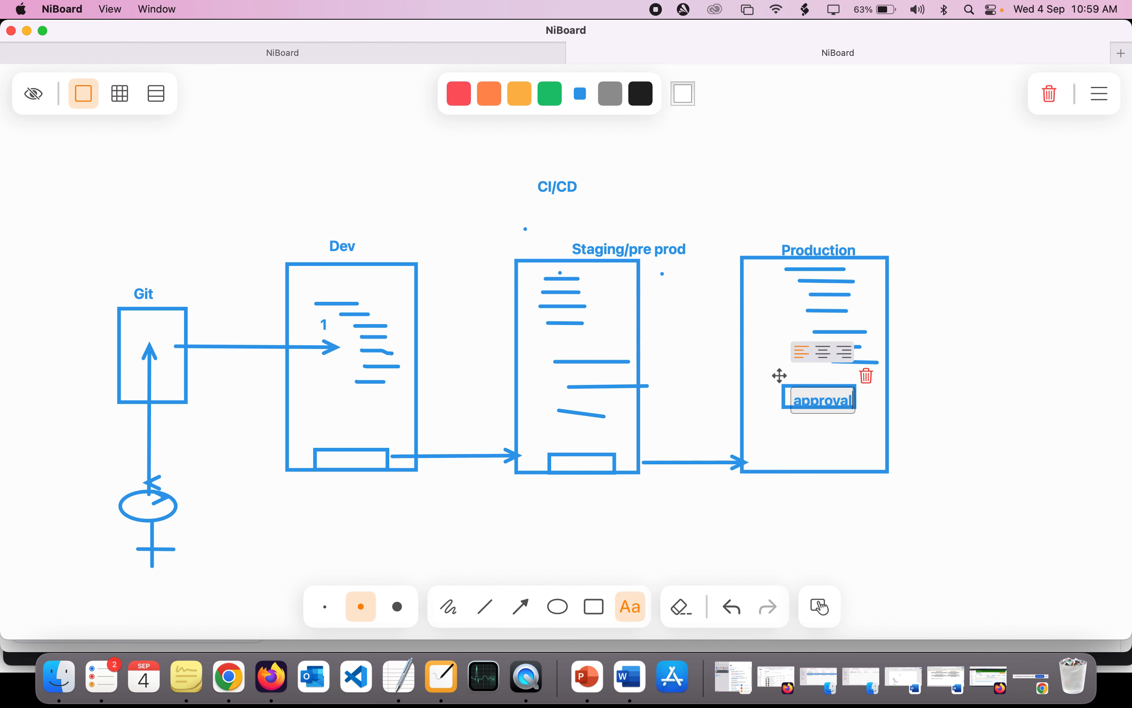
pyautogui.click(955, 394)
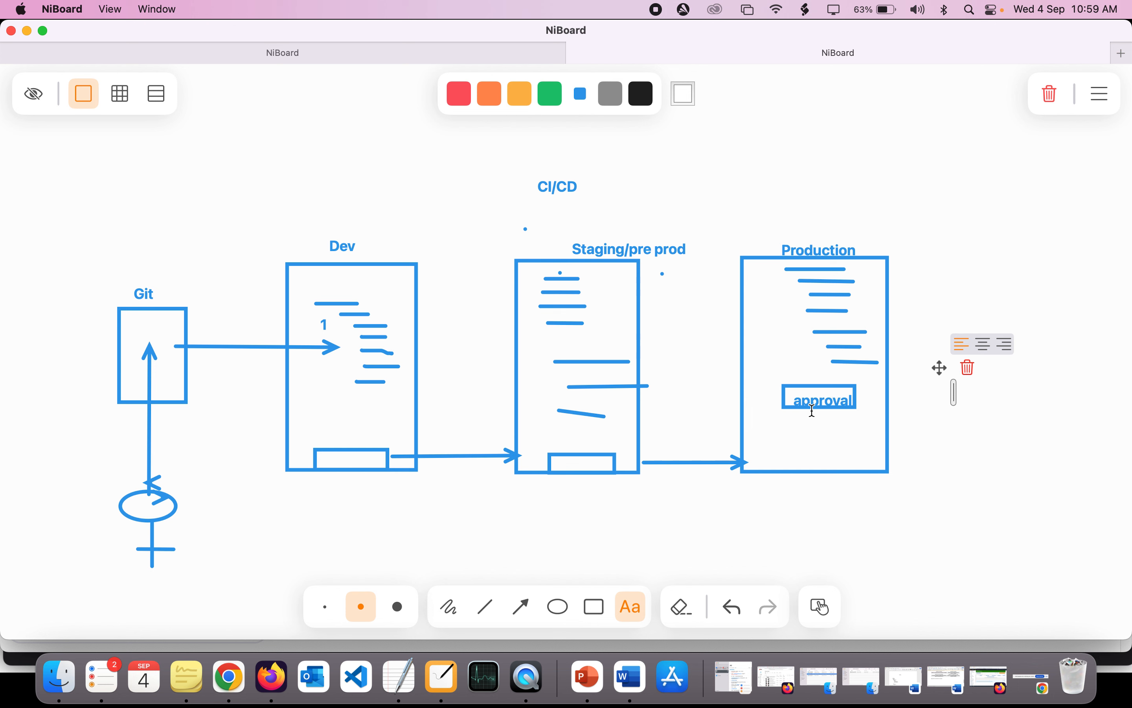
# - Sketch short arrow marks beneath the small rectangle in Production and draw a larger rectangle around them near the box's lower edge
pyautogui.click(525, 607)
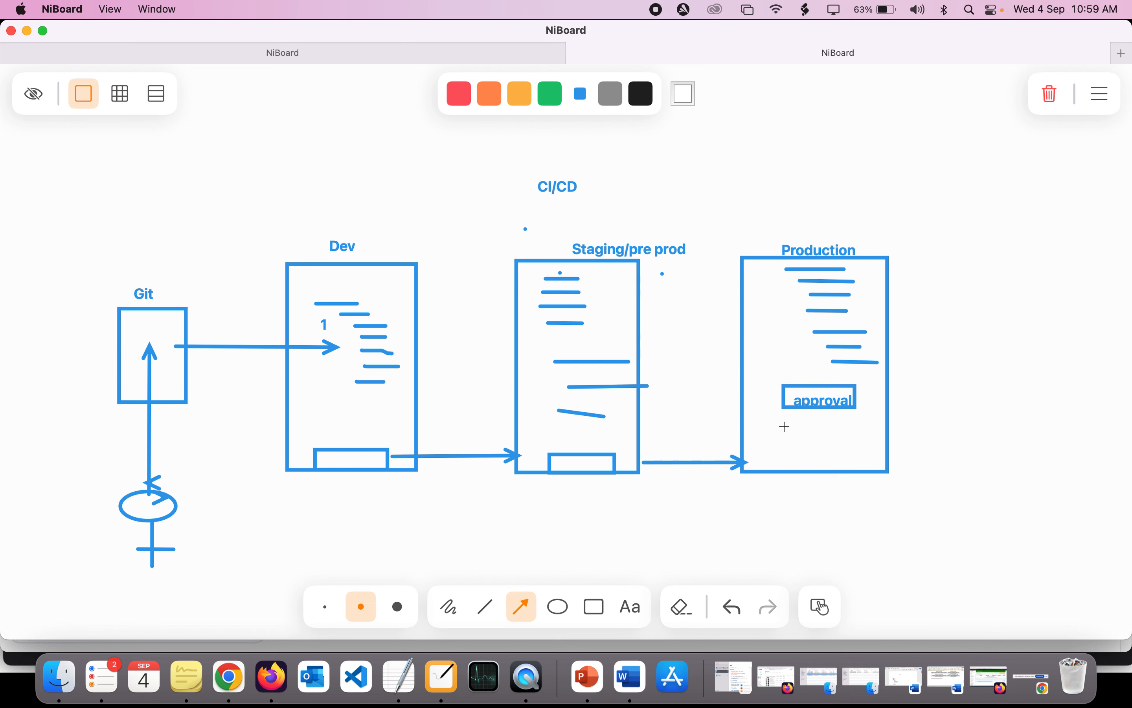
pyautogui.moveTo(822, 406); pyautogui.dragTo(826, 435)
pyautogui.press('super+z')
pyautogui.moveTo(823, 434); pyautogui.dragTo(841, 418)
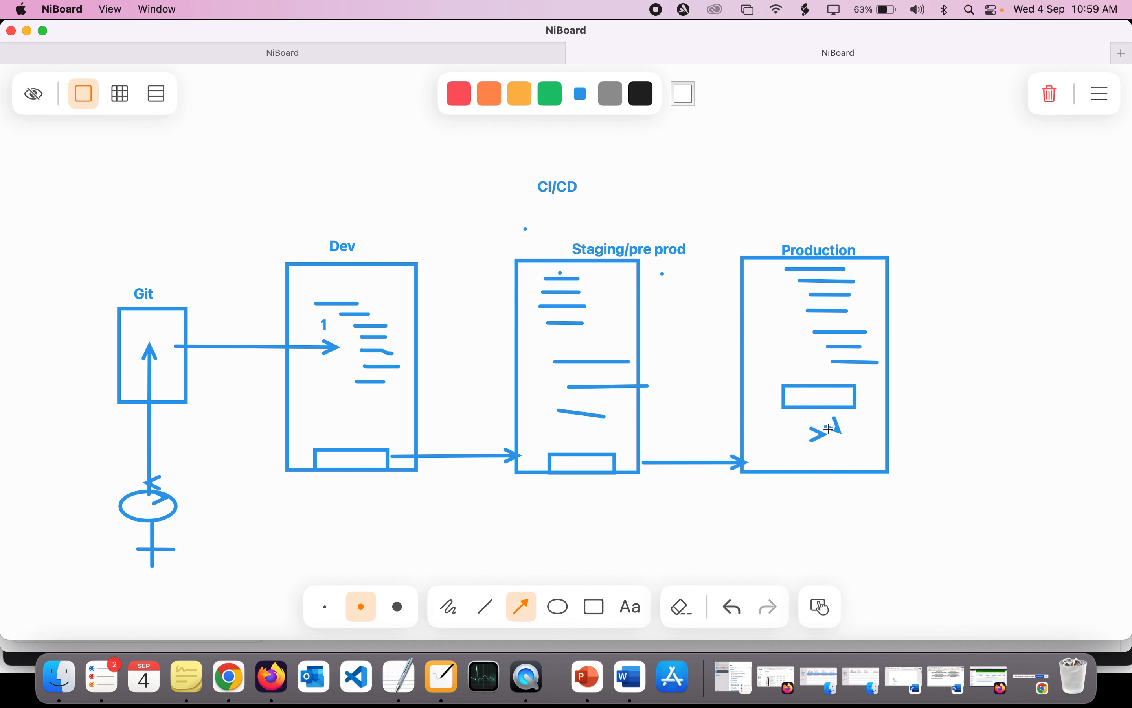
pyautogui.click(591, 611)
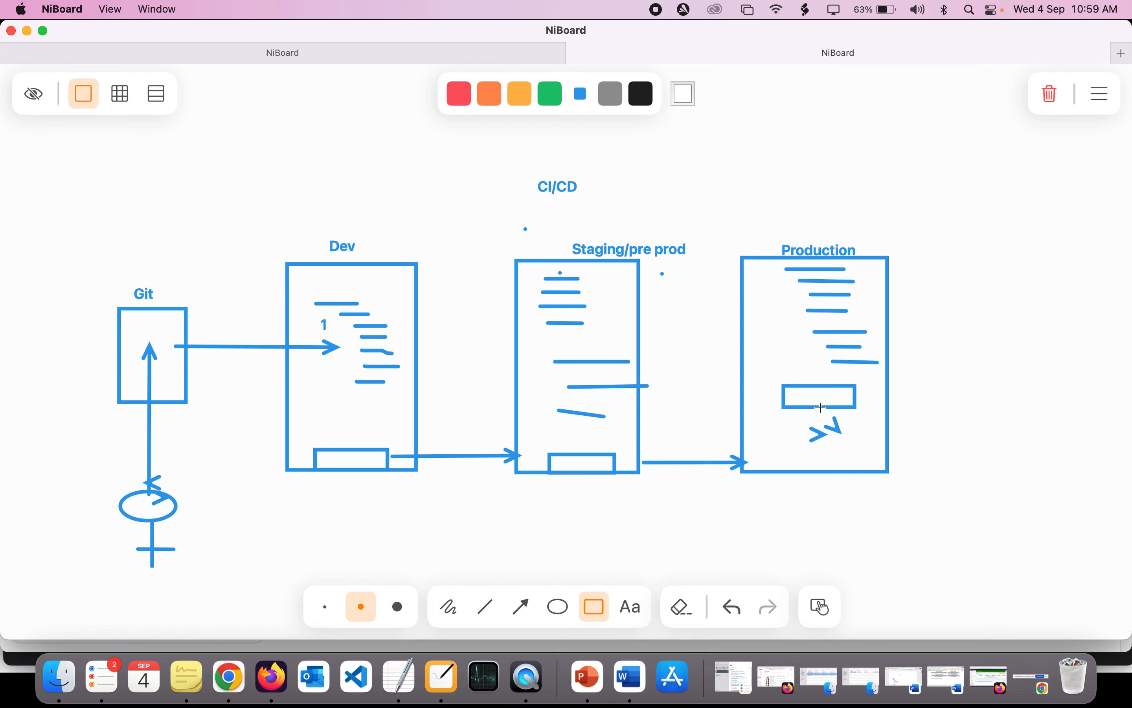
pyautogui.moveTo(771, 425); pyautogui.dragTo(873, 466)
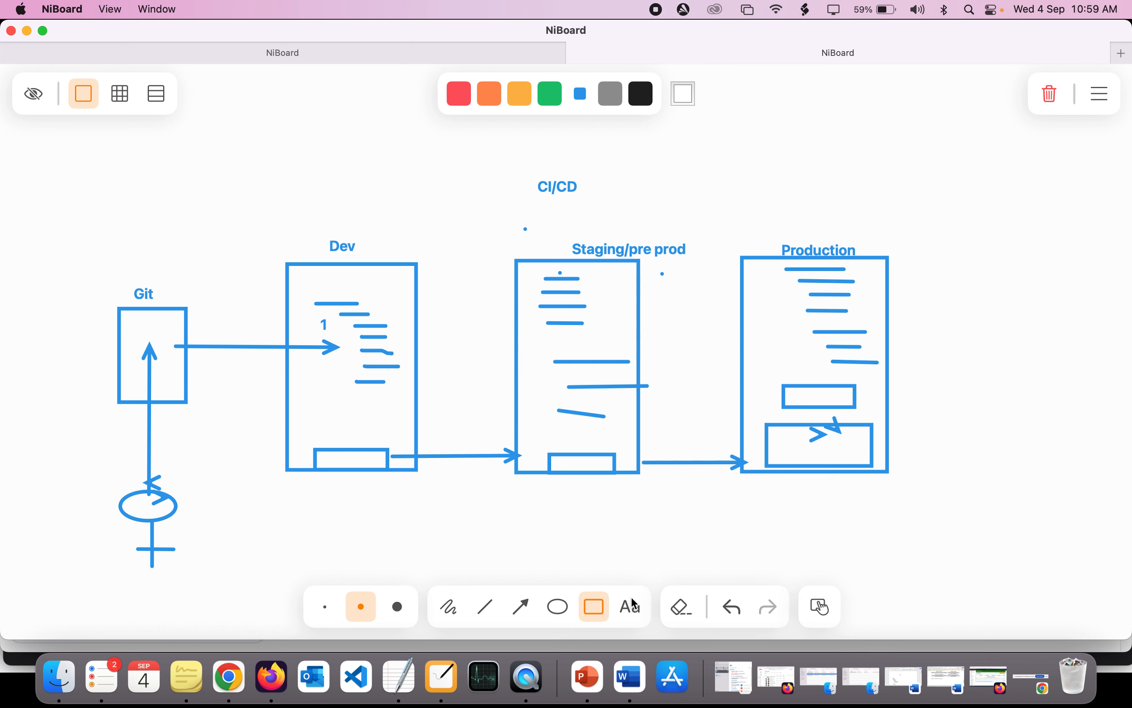
# - Draw a second stick figure to the left of the first one and an arrow from its head up into the Git box
pyautogui.click(559, 607)
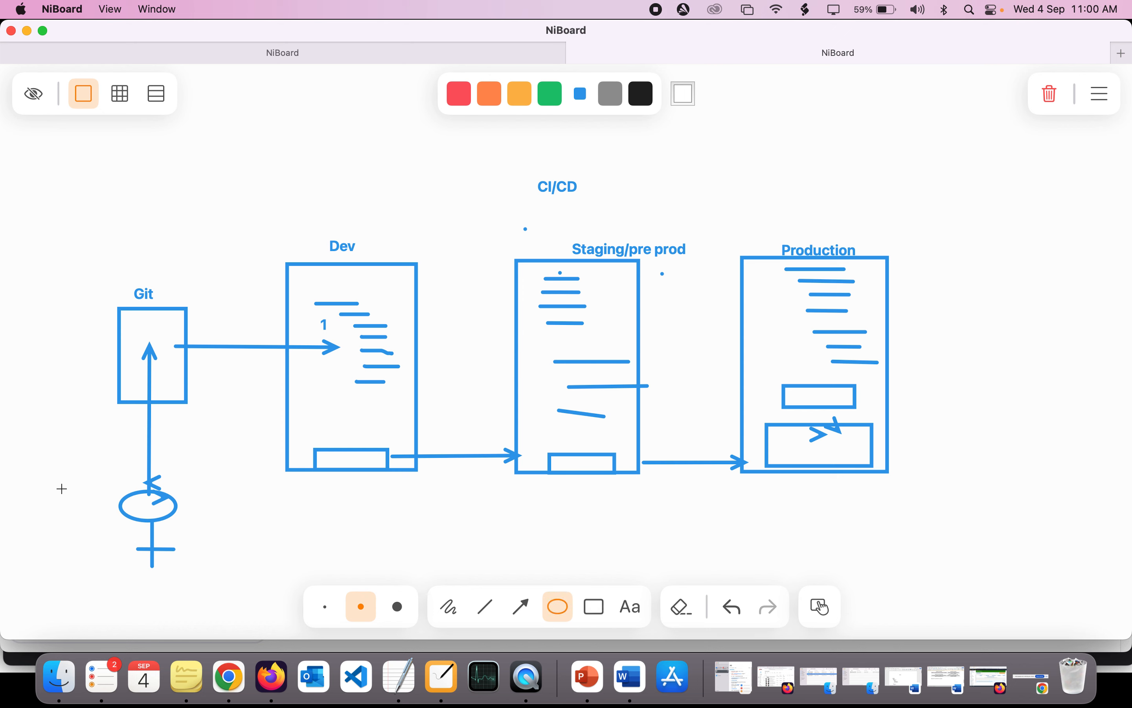
pyautogui.moveTo(60, 492); pyautogui.dragTo(99, 520)
pyautogui.click(487, 609)
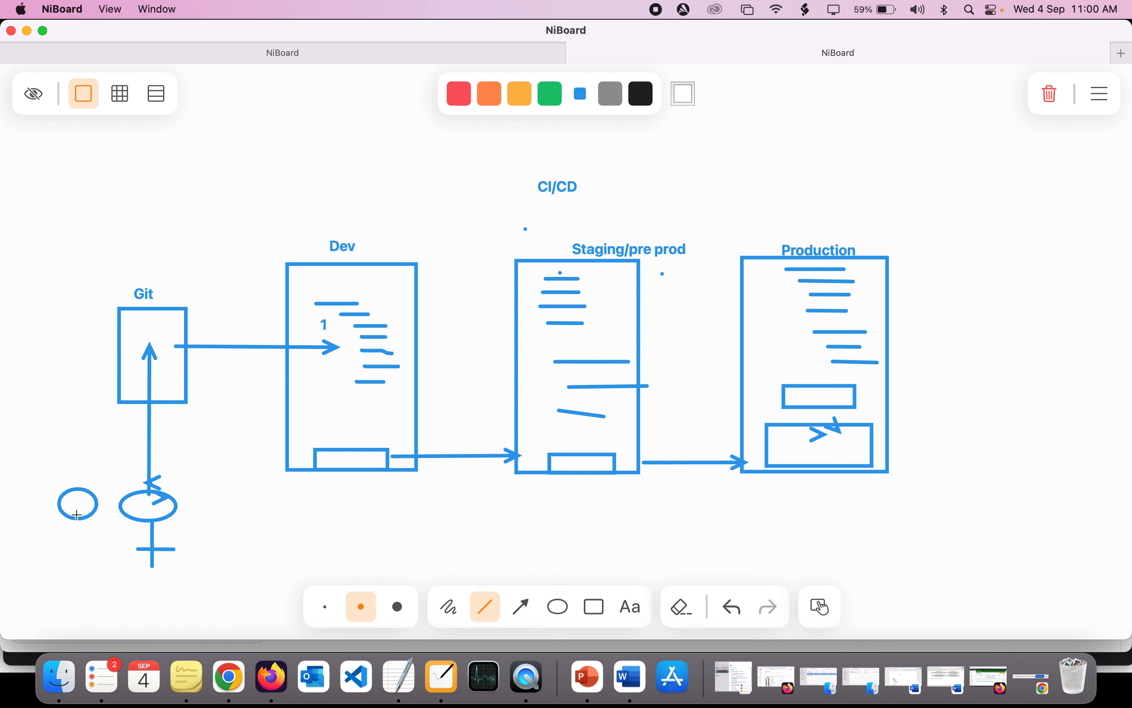
pyautogui.moveTo(78, 515)
pyautogui.mouseDown()
pyautogui.moveTo(78, 551)
pyautogui.moveTo(81, 534)
pyautogui.moveTo(107, 534)
pyautogui.mouseUp()
pyautogui.click(523, 608)
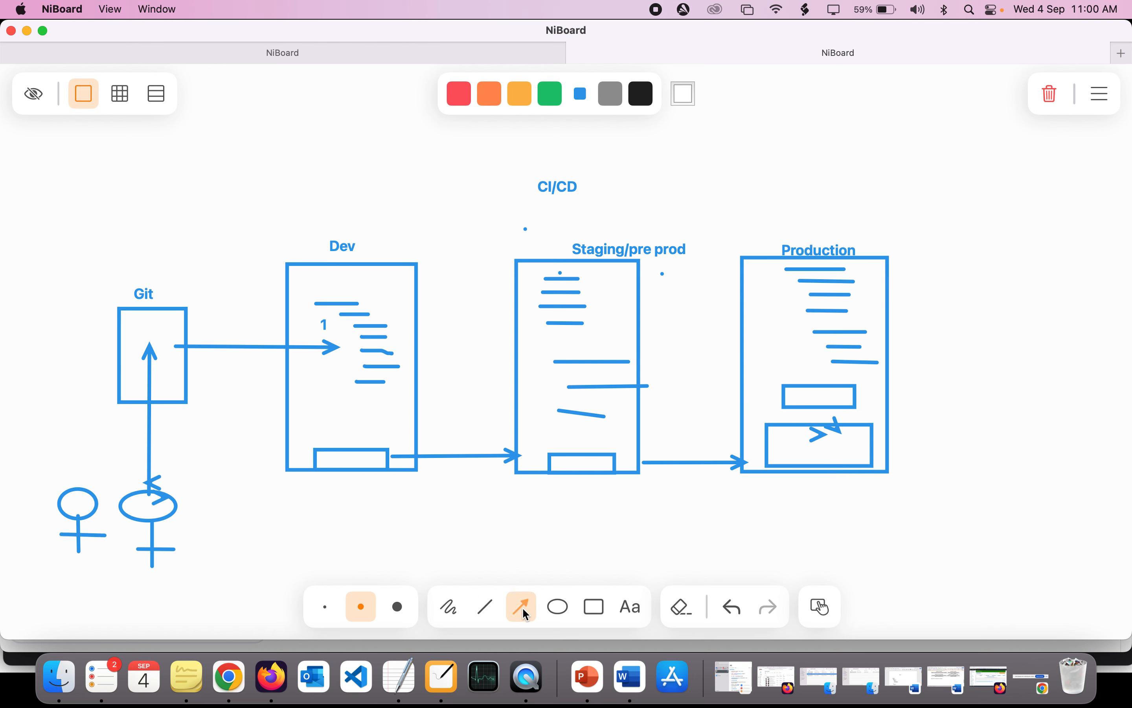
pyautogui.moveTo(73, 484); pyautogui.dragTo(137, 343)
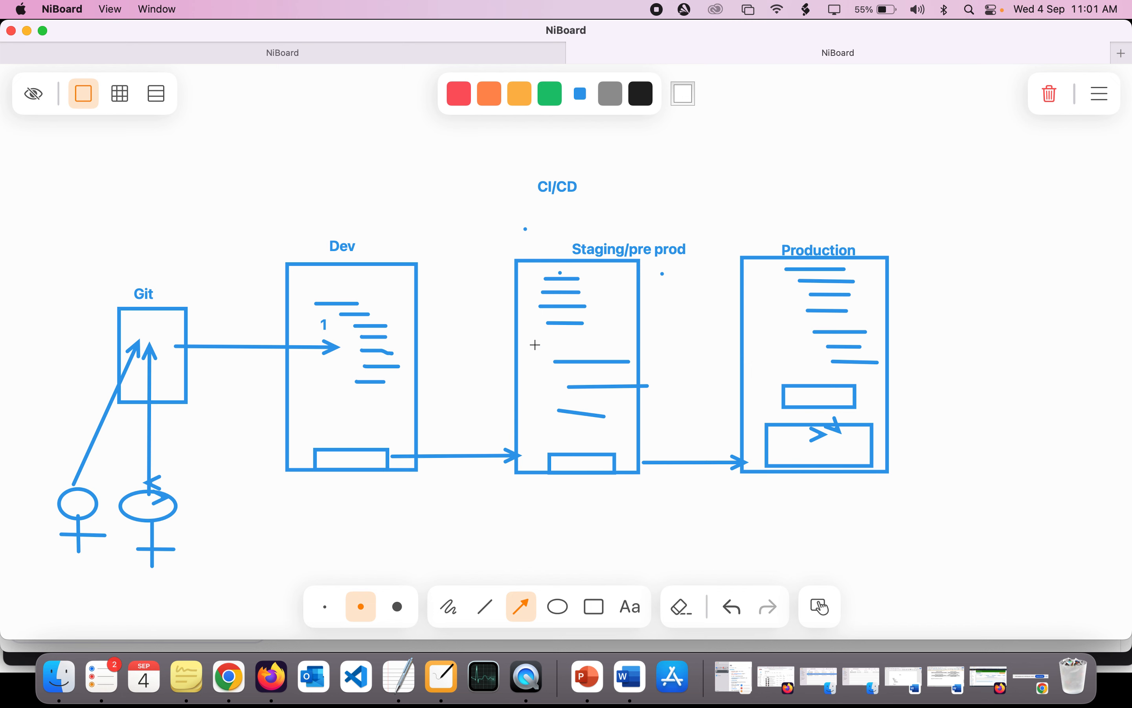
# - Switch to the Jenkins dashboard in Chrome and highlight its welcome section
pyautogui.click(229, 677)
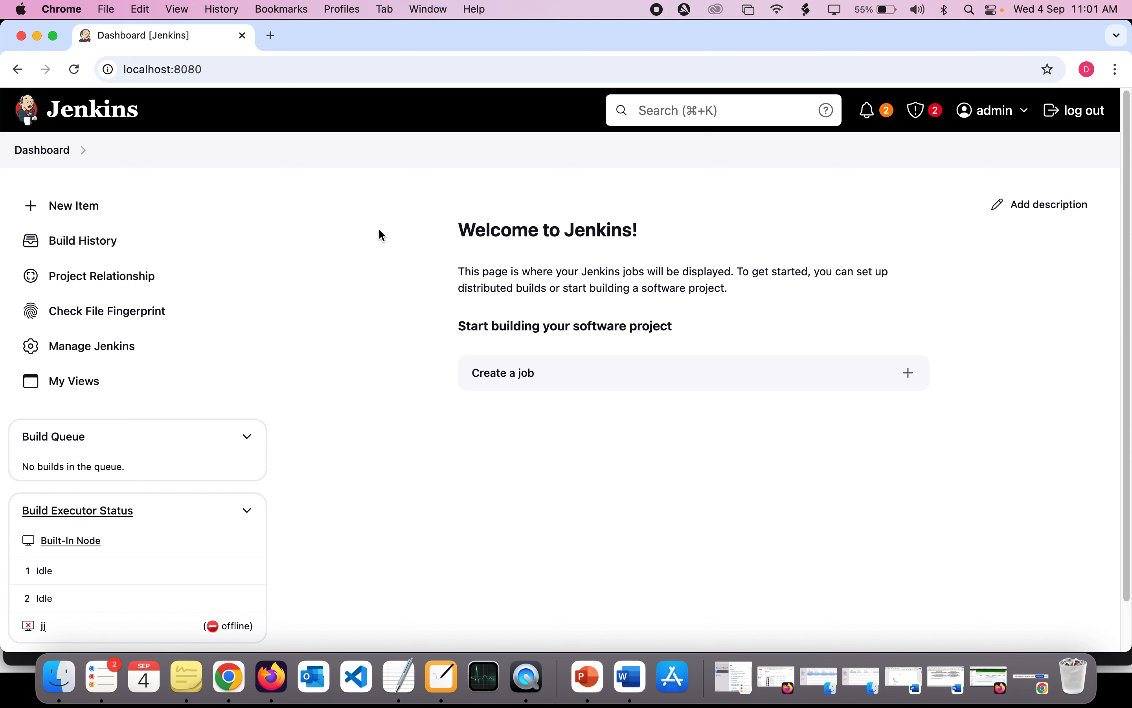
pyautogui.moveTo(379, 227); pyautogui.dragTo(448, 222)
pyautogui.click(687, 410)
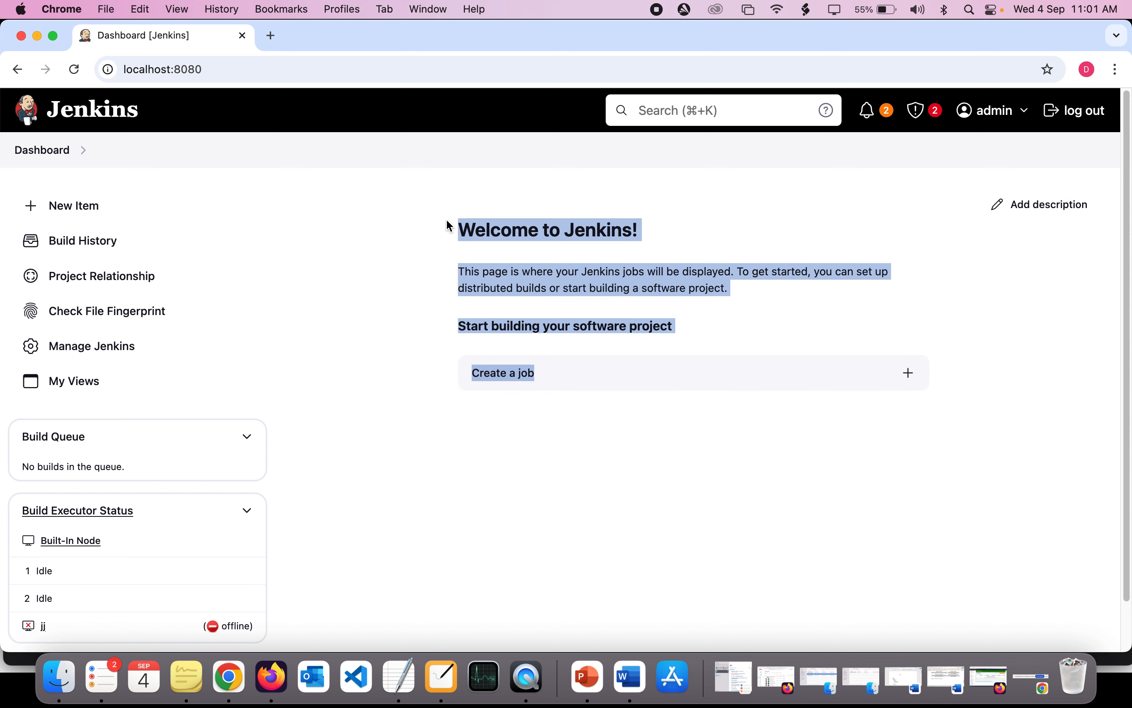
pyautogui.doubleClick(450, 227)
pyautogui.click(344, 233)
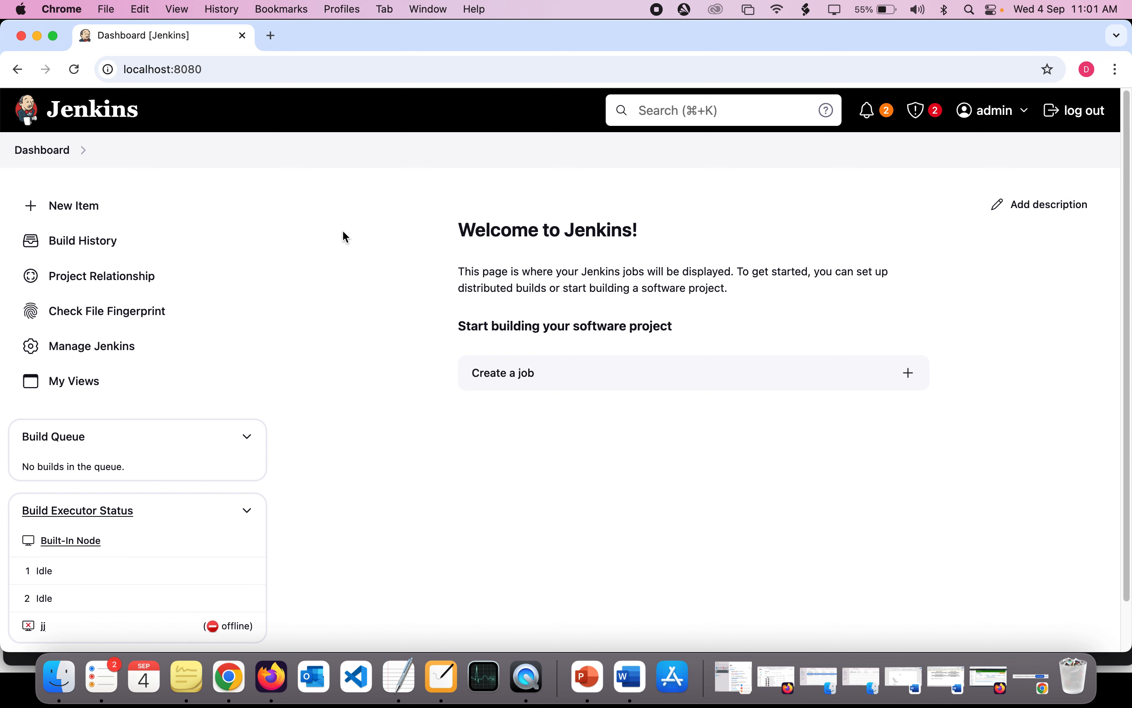
# - Open the new item page in Jenkins and look through the available item types
pyautogui.click(79, 214)
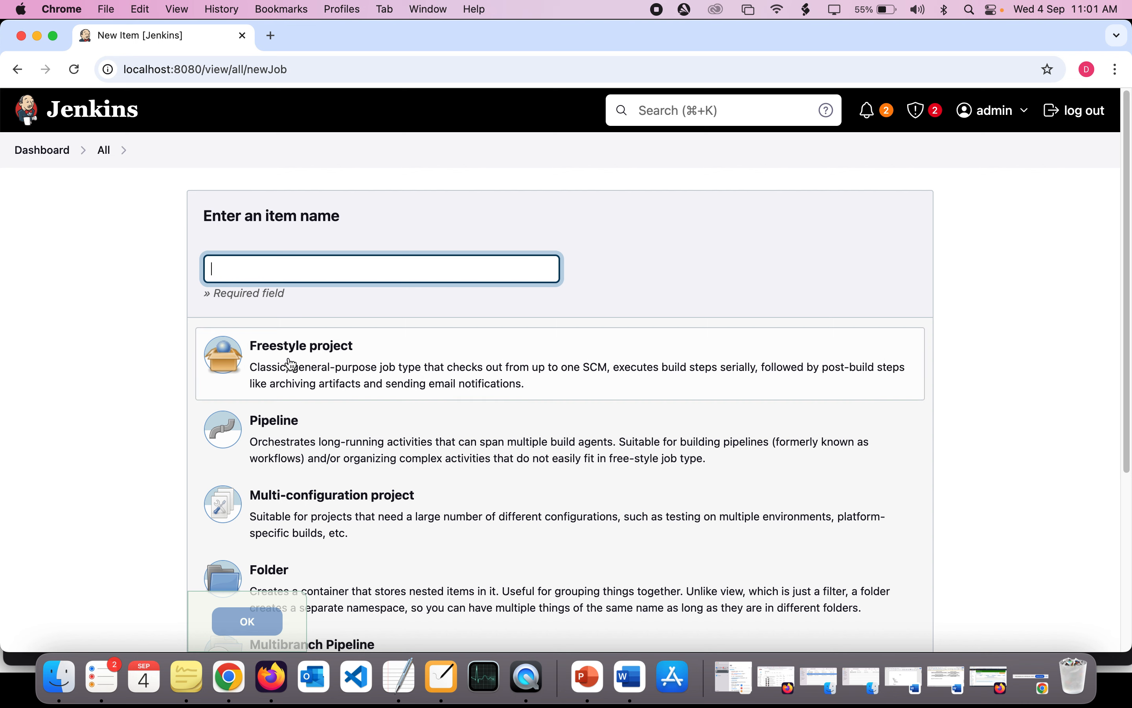
pyautogui.scroll(-5, 291, 364)
pyautogui.scroll(5, 291, 364)
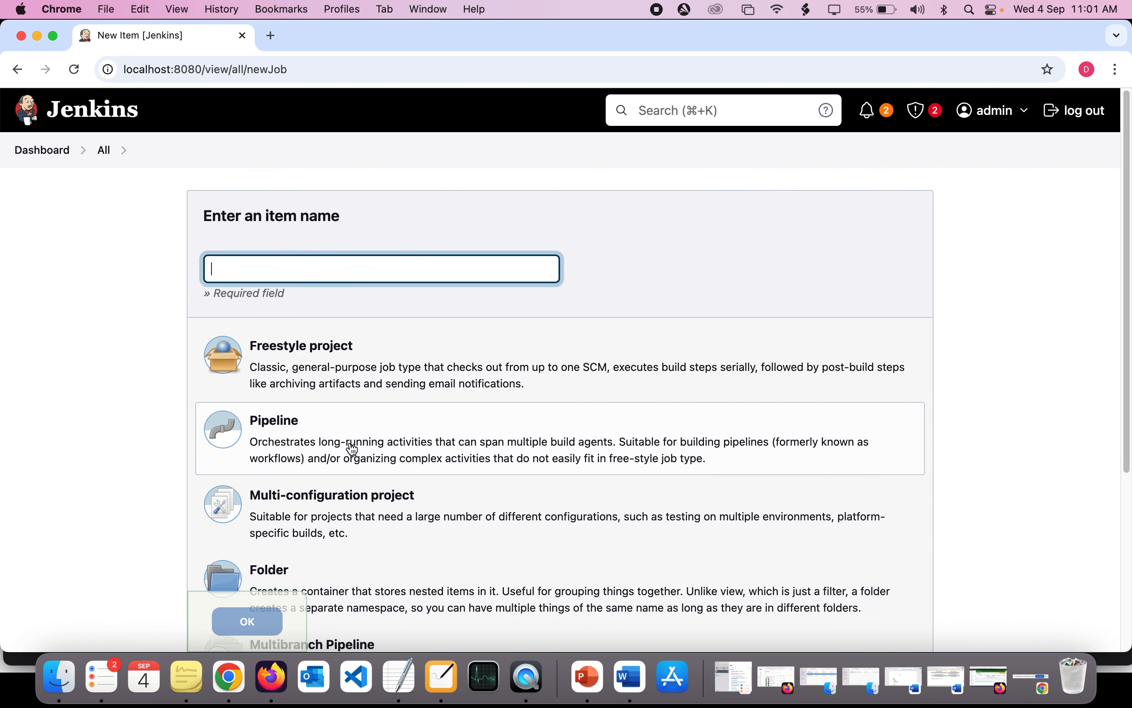
# - Look over the remaining item types and name the new item cloud-institution-project
pyautogui.scroll(-3, 353, 449)
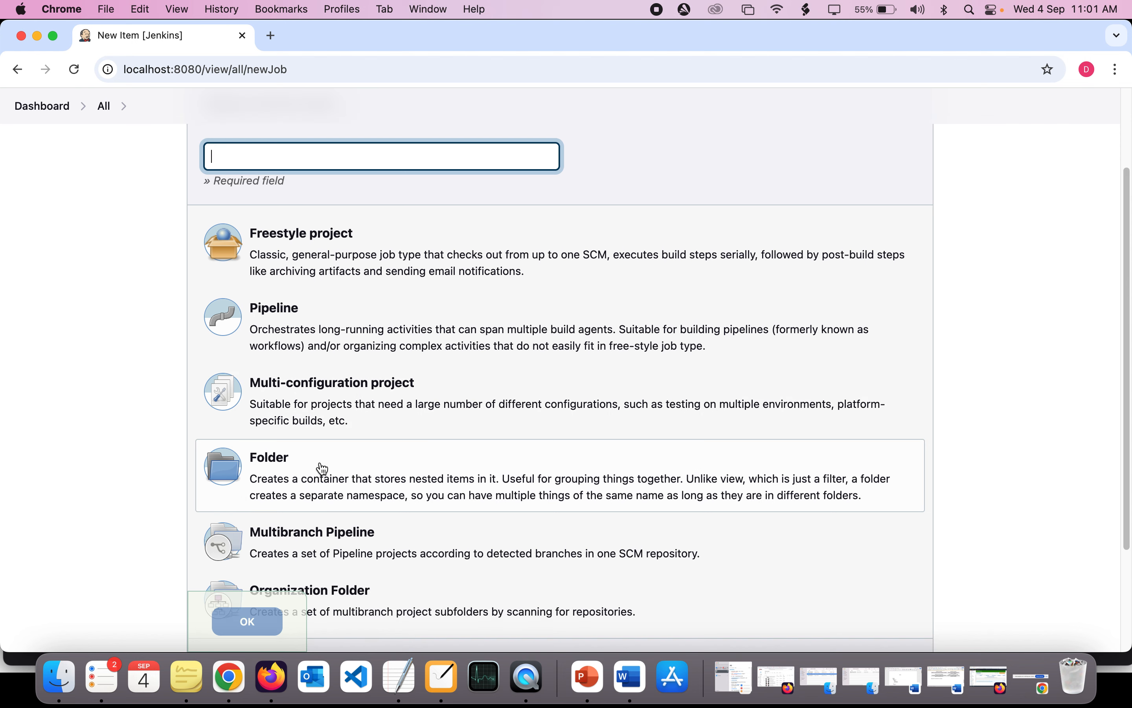
pyautogui.scroll(-1, 322, 469)
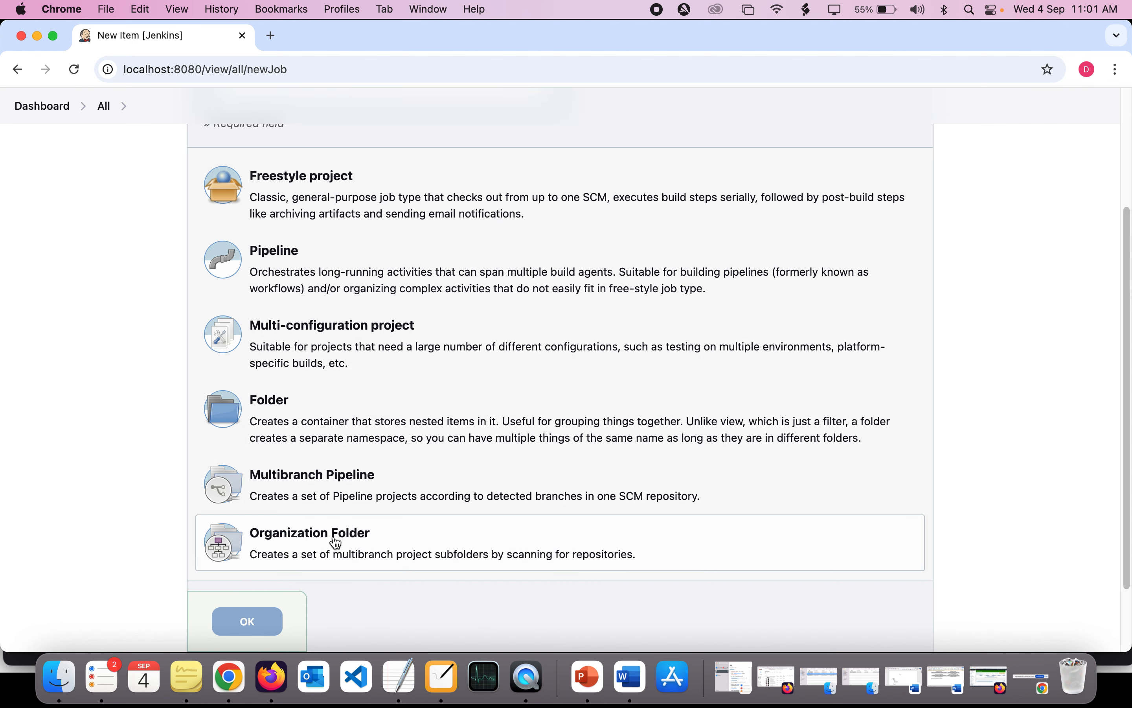
pyautogui.scroll(4, 335, 543)
pyautogui.click(276, 265)
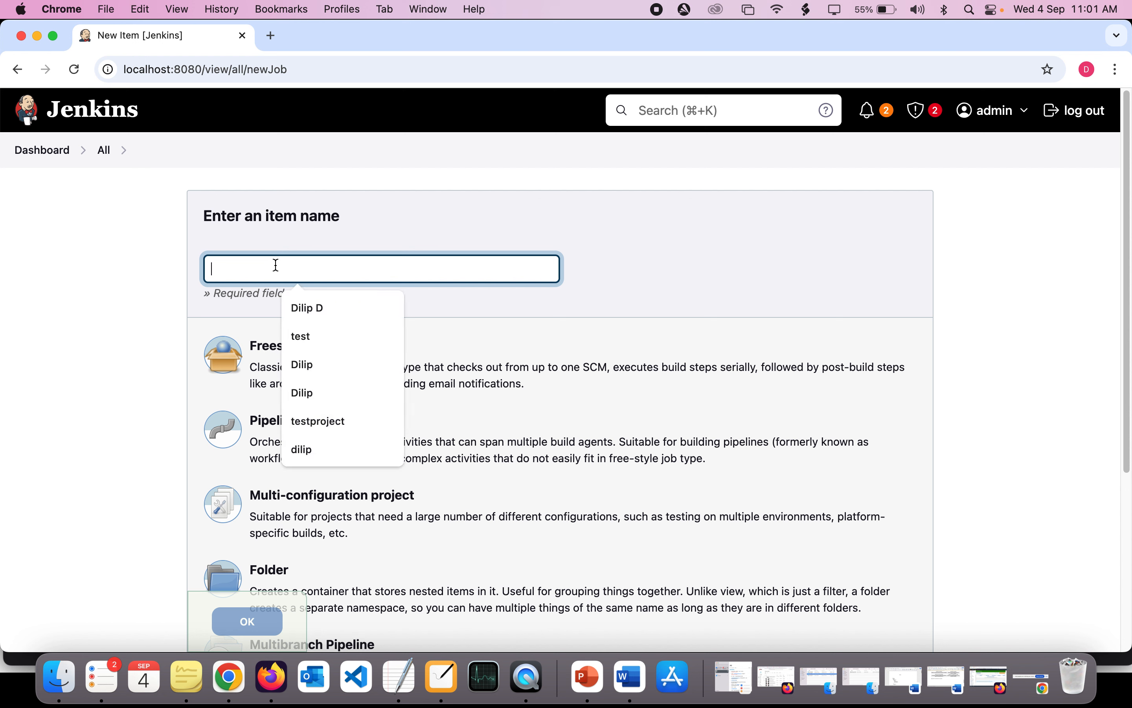
pyautogui.click(174, 299)
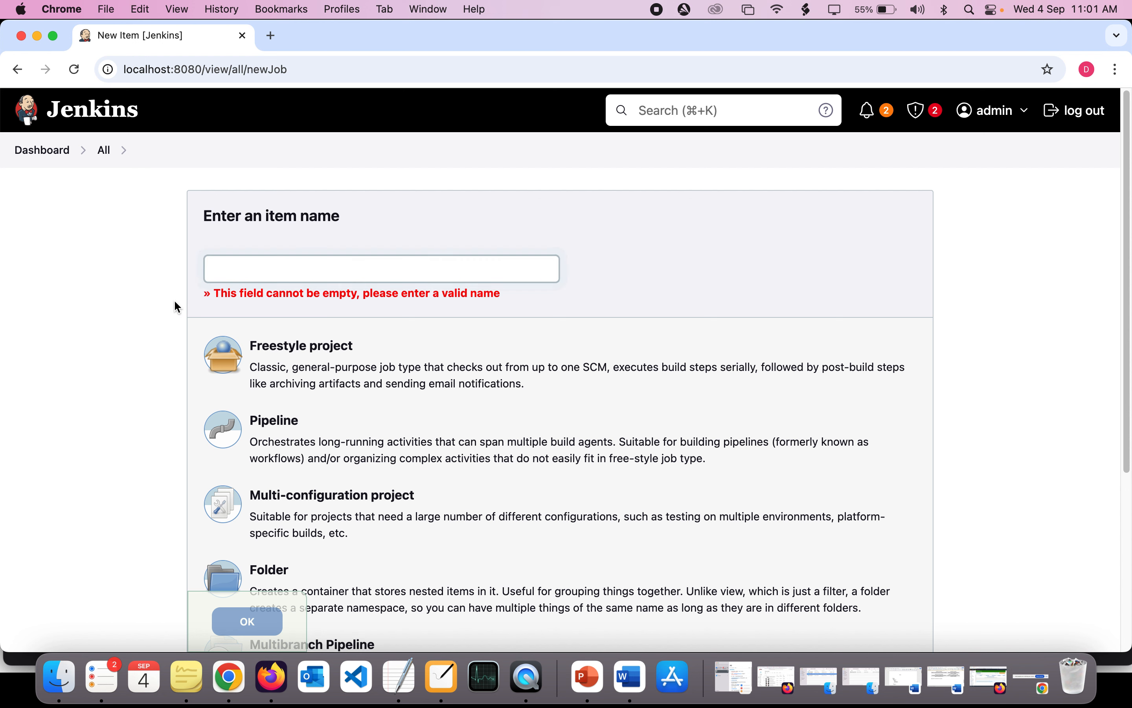
pyautogui.click(253, 265)
pyautogui.write('cloud')
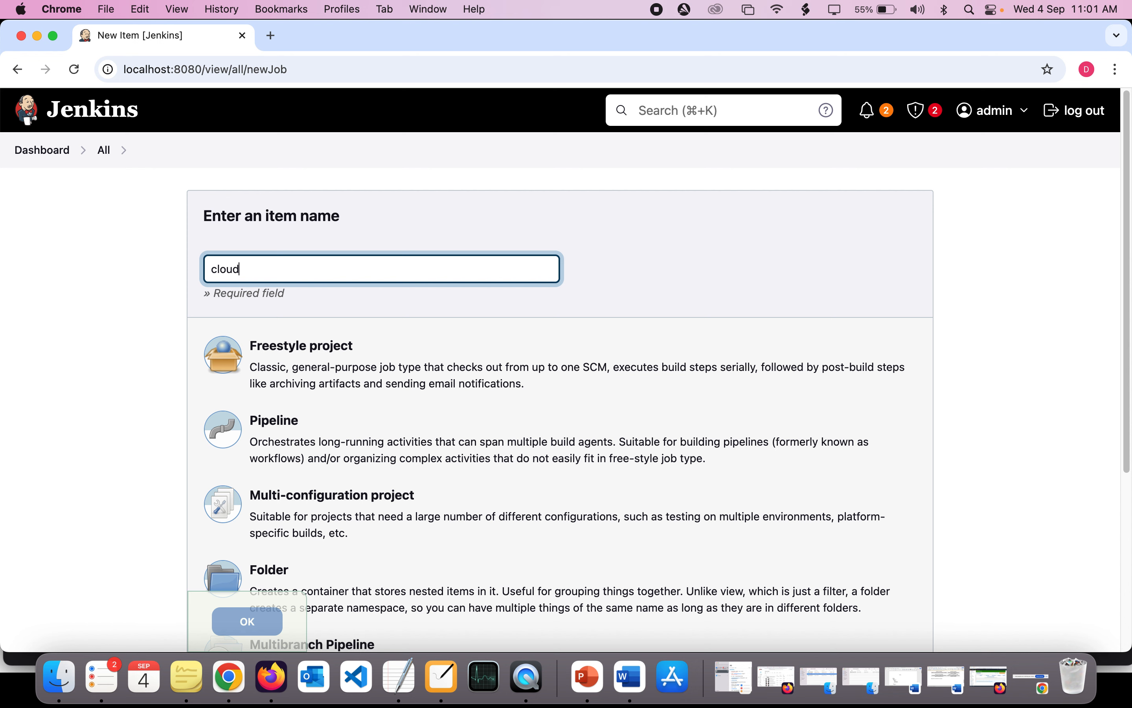
pyautogui.write('-institution-project')
# - Choose Freestyle project as the item type and create the item
pyautogui.click(316, 376)
pyautogui.scroll(-1, 316, 376)
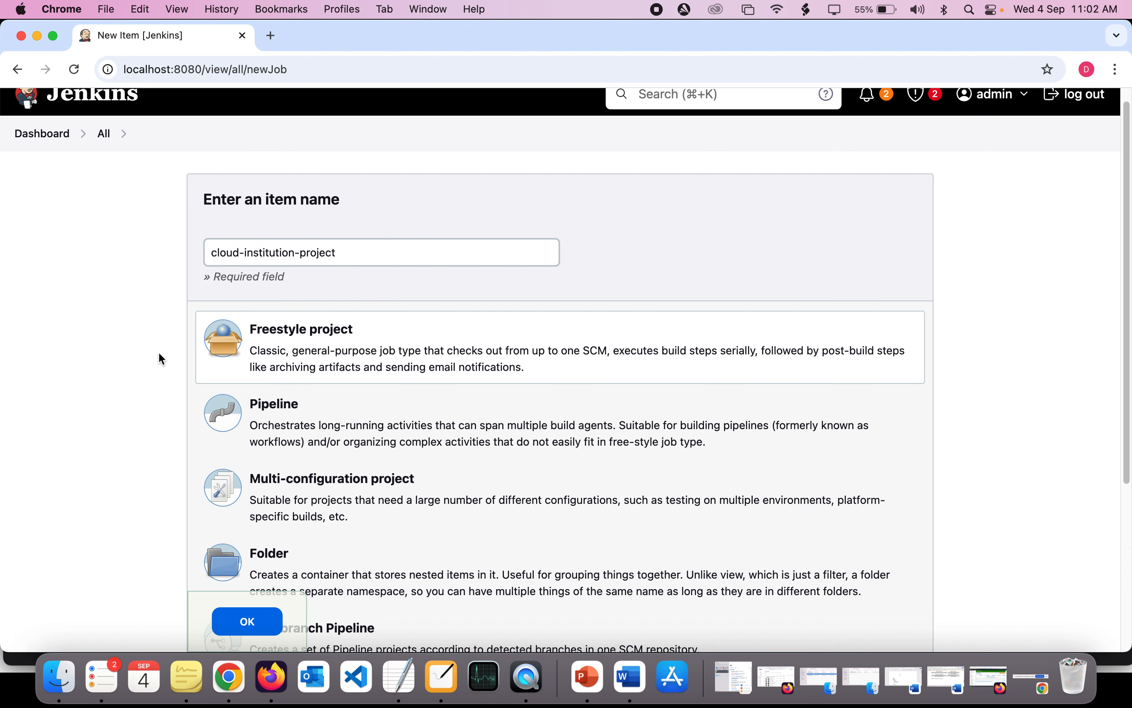
pyautogui.scroll(-1, 289, 425)
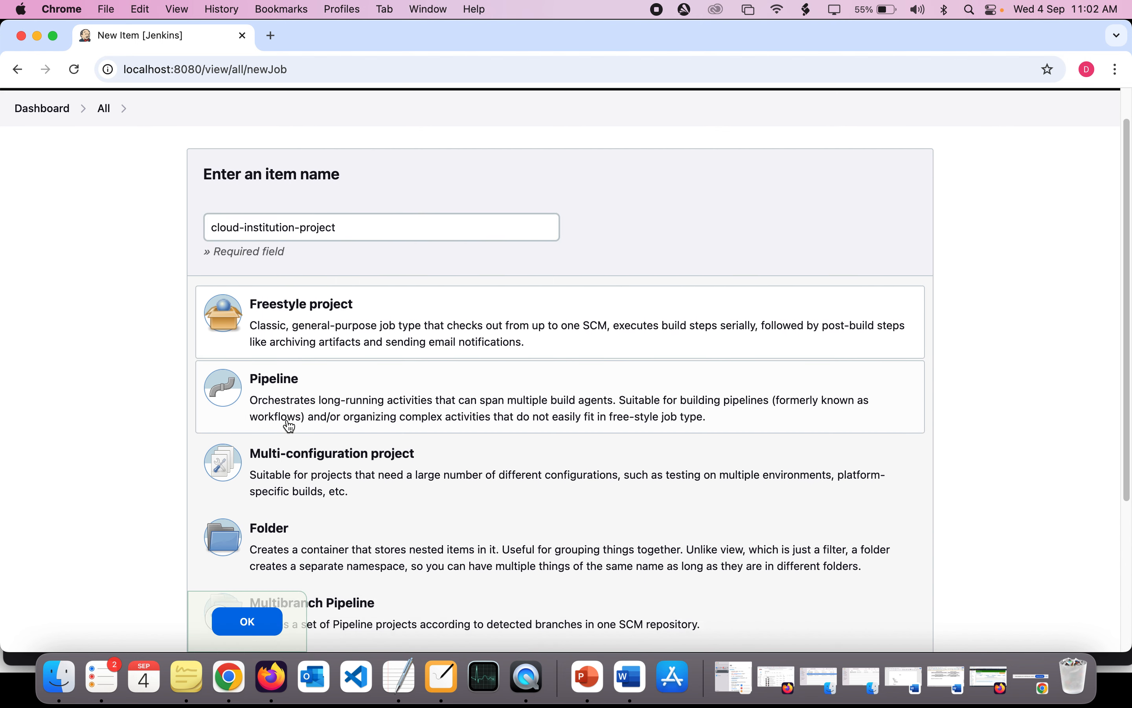
pyautogui.scroll(-1, 289, 425)
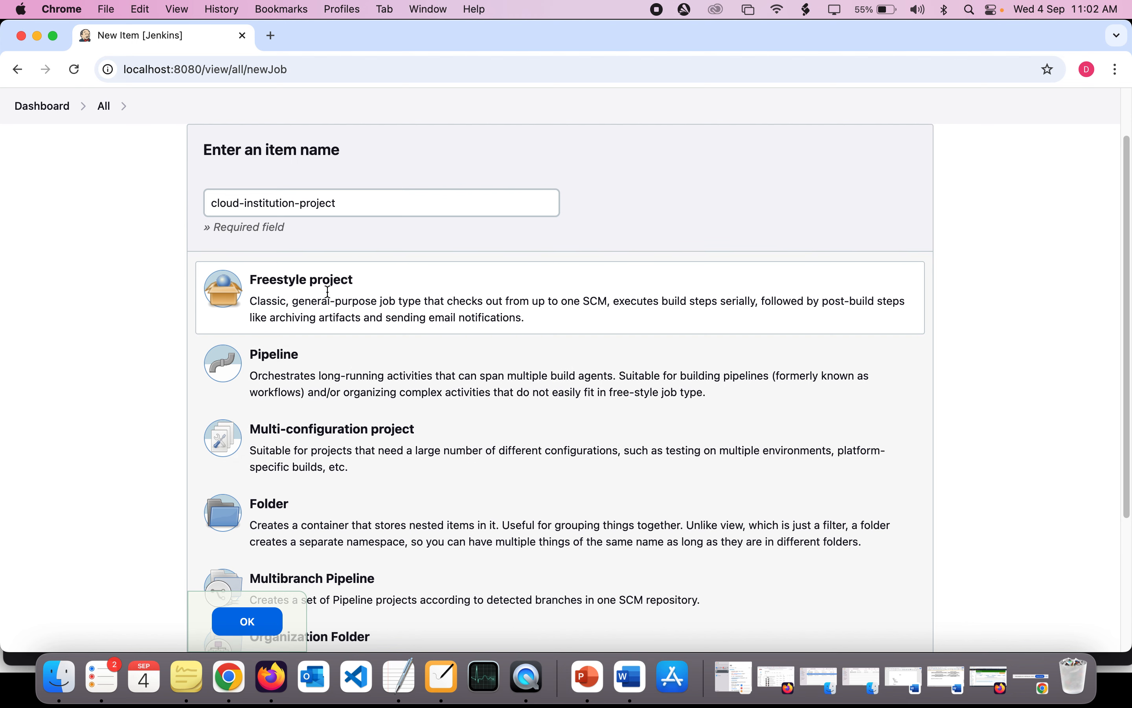
pyautogui.scroll(-5, 324, 295)
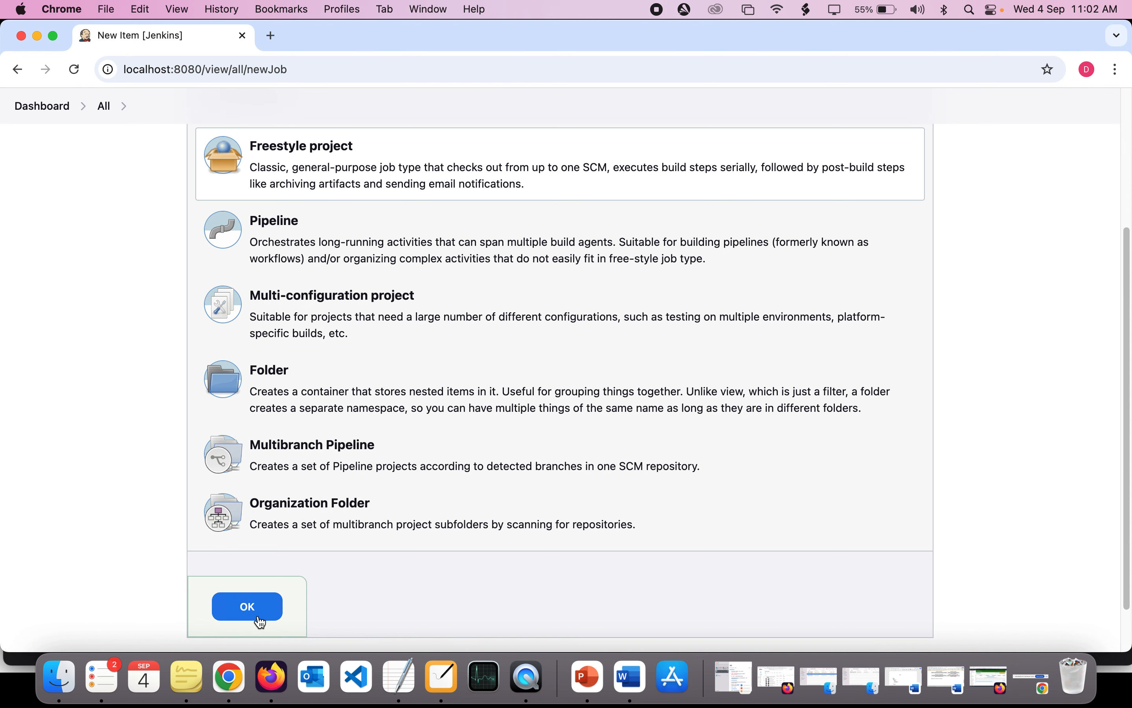
pyautogui.click(249, 607)
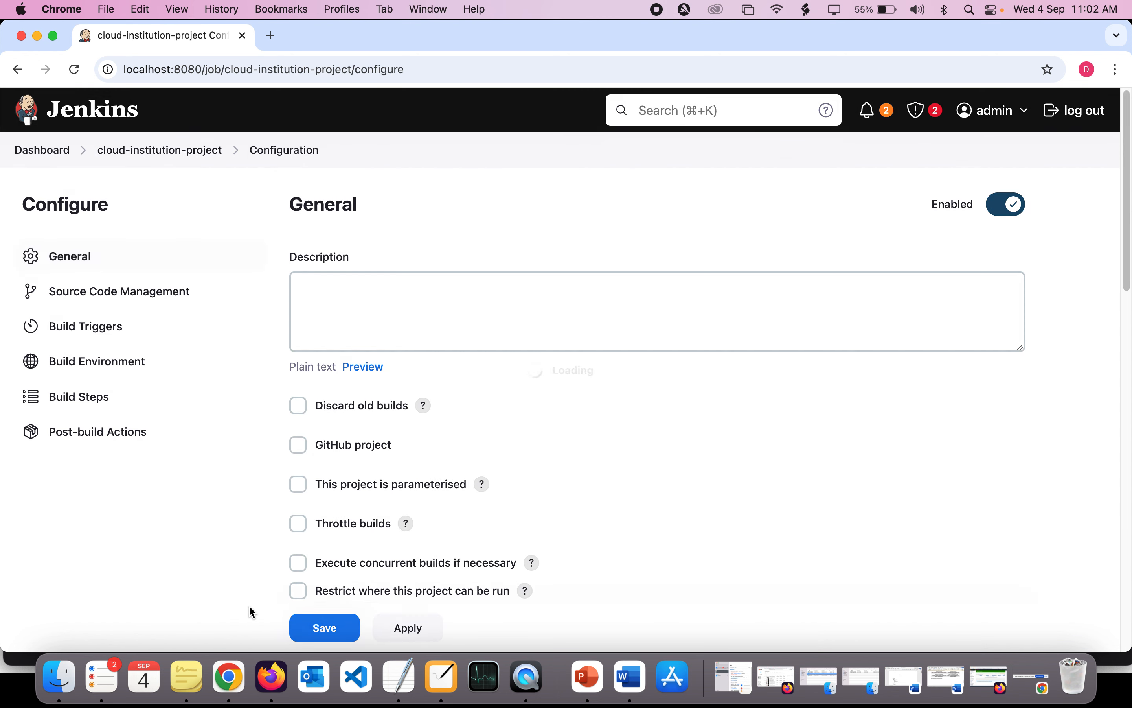
# - Enter "Test run" as the project description
pyautogui.click(408, 283)
pyautogui.scroll(-1, 406, 286)
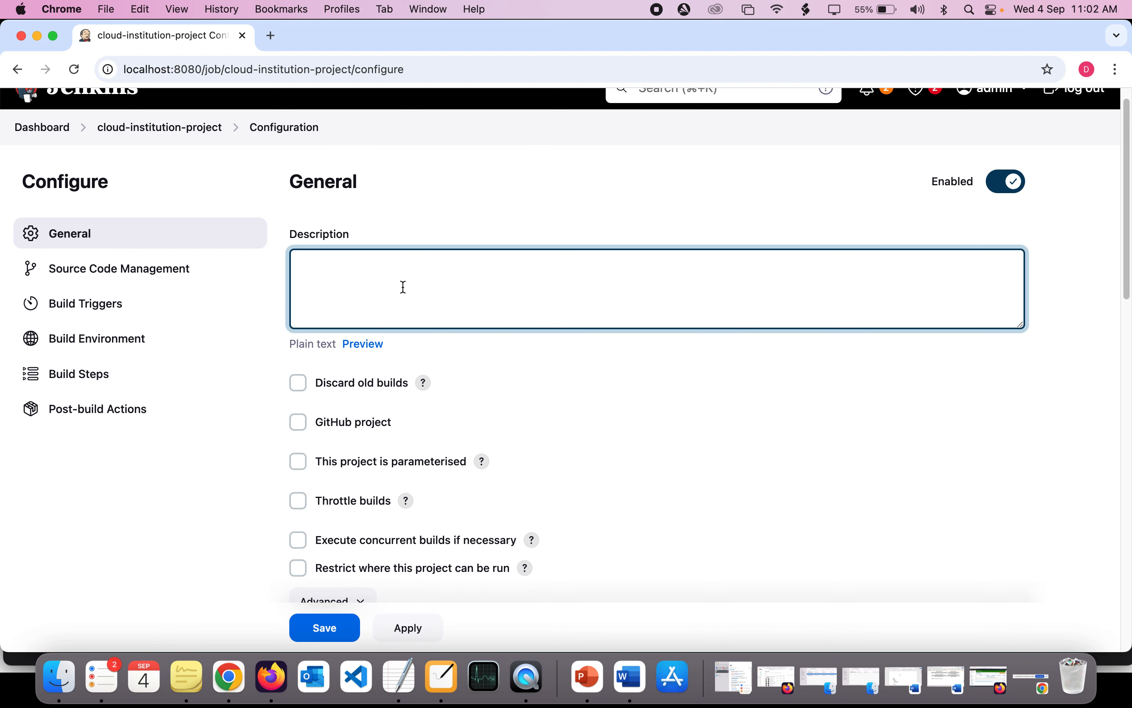
pyautogui.write('Test run')
# - Highlight the Source Code Management section and look through the build triggers, build environment and build steps settings
pyautogui.scroll(-6, 445, 354)
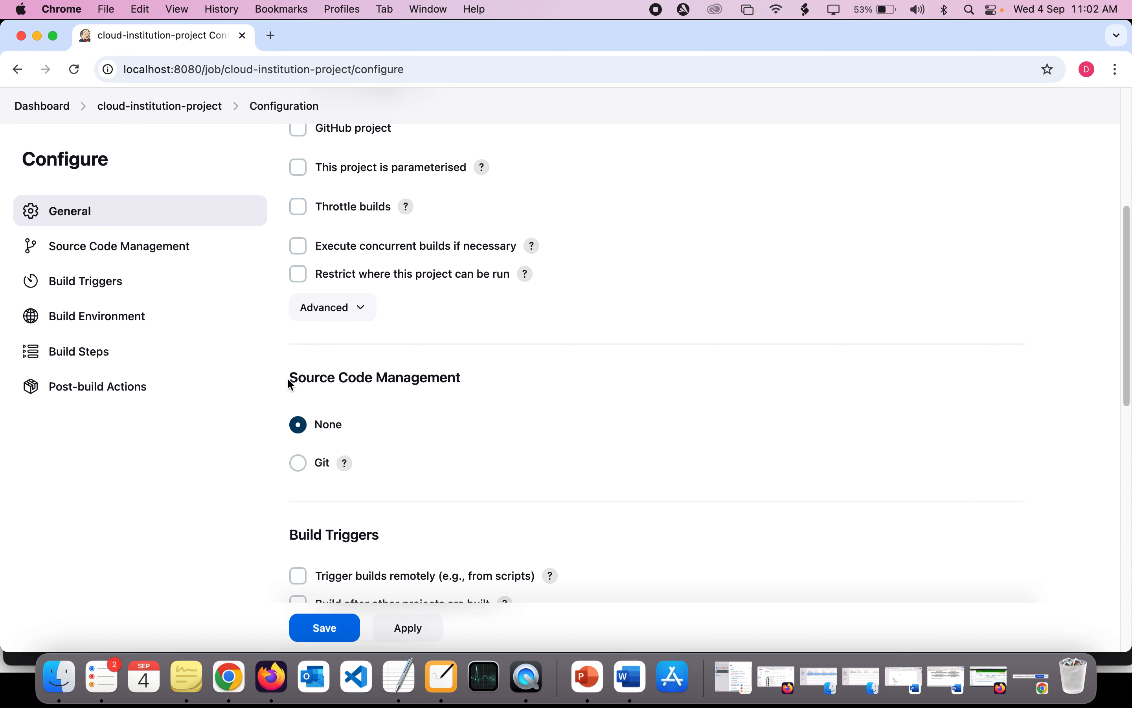
pyautogui.moveTo(288, 377); pyautogui.dragTo(507, 385)
pyautogui.scroll(-1, 422, 379)
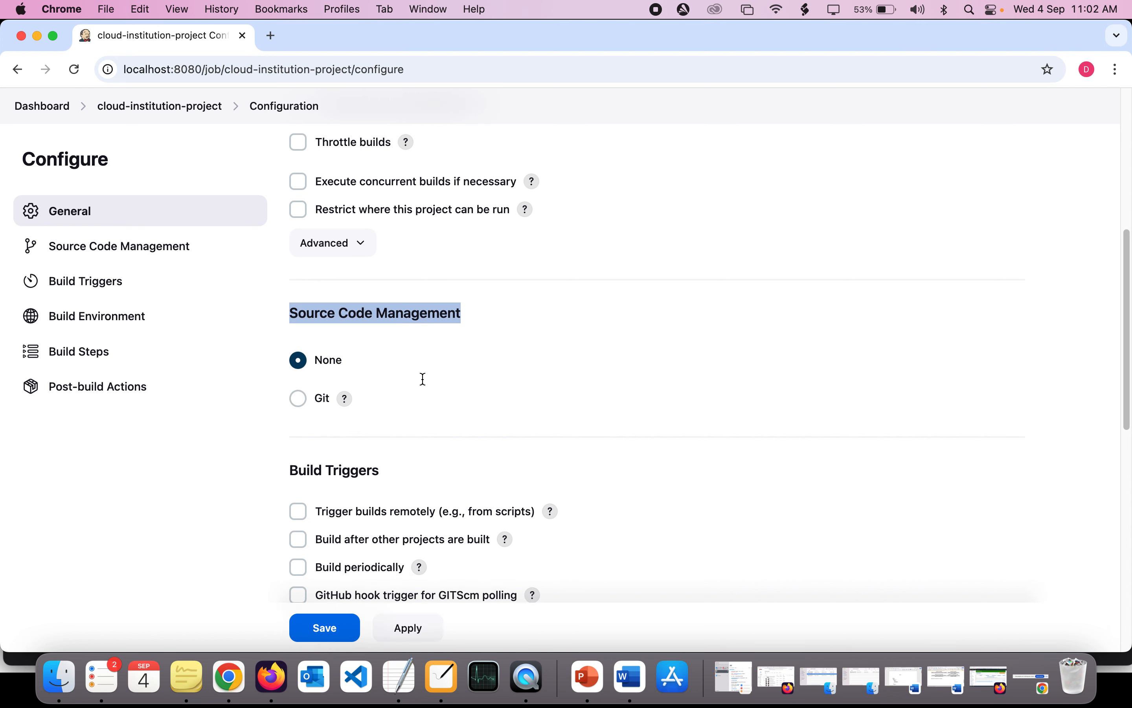
pyautogui.click(271, 405)
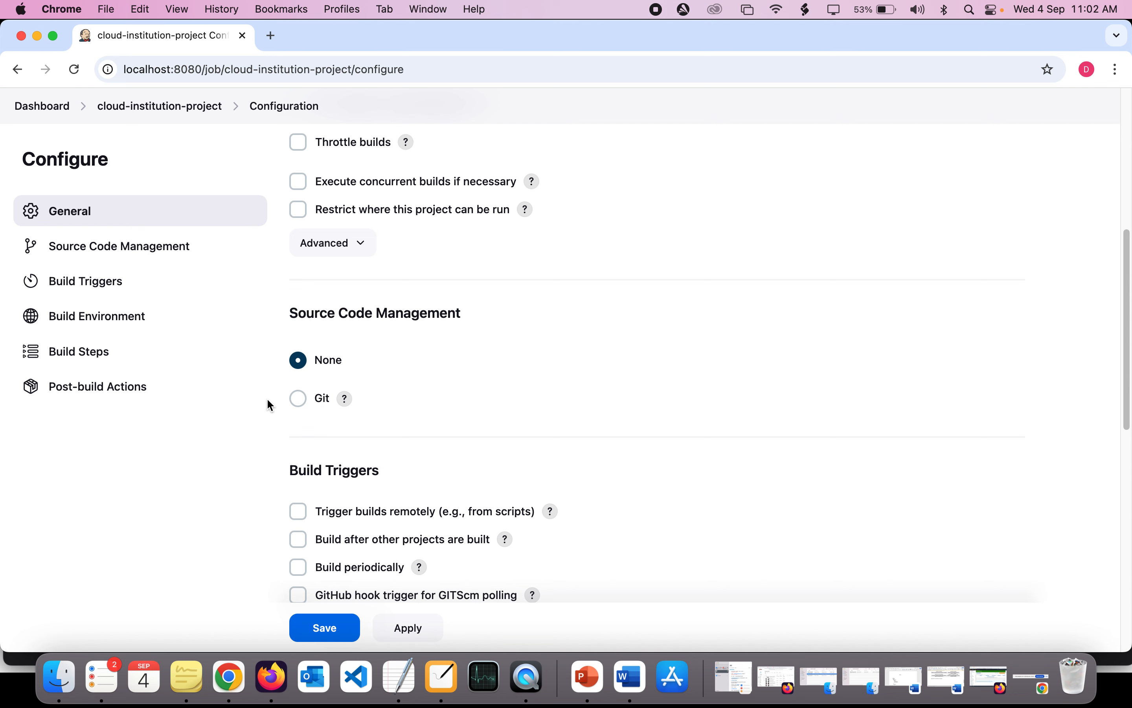
pyautogui.moveTo(288, 315); pyautogui.dragTo(443, 383)
pyautogui.scroll(-7, 403, 406)
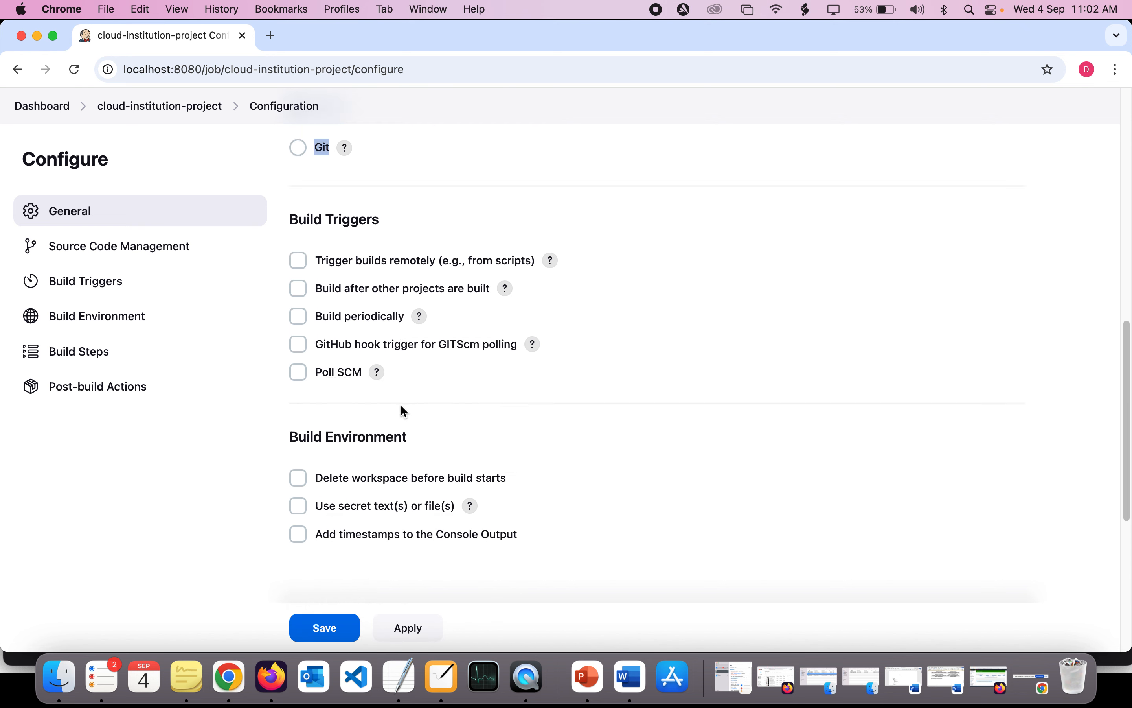
pyautogui.scroll(-2, 404, 412)
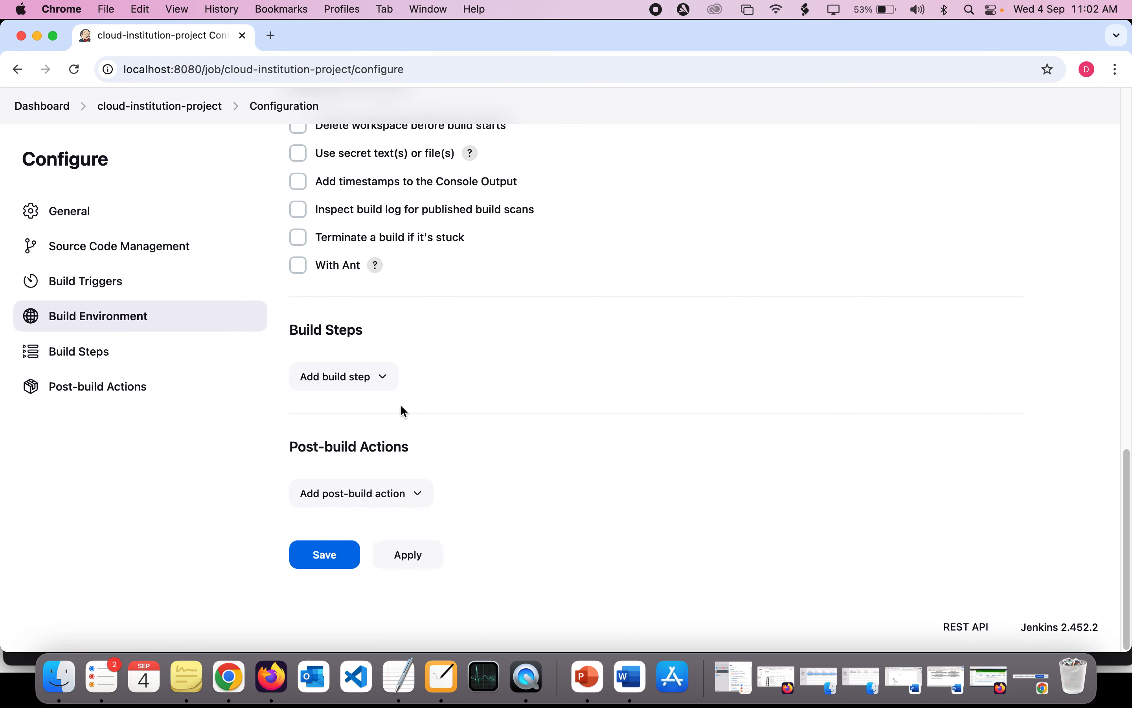
pyautogui.click(357, 387)
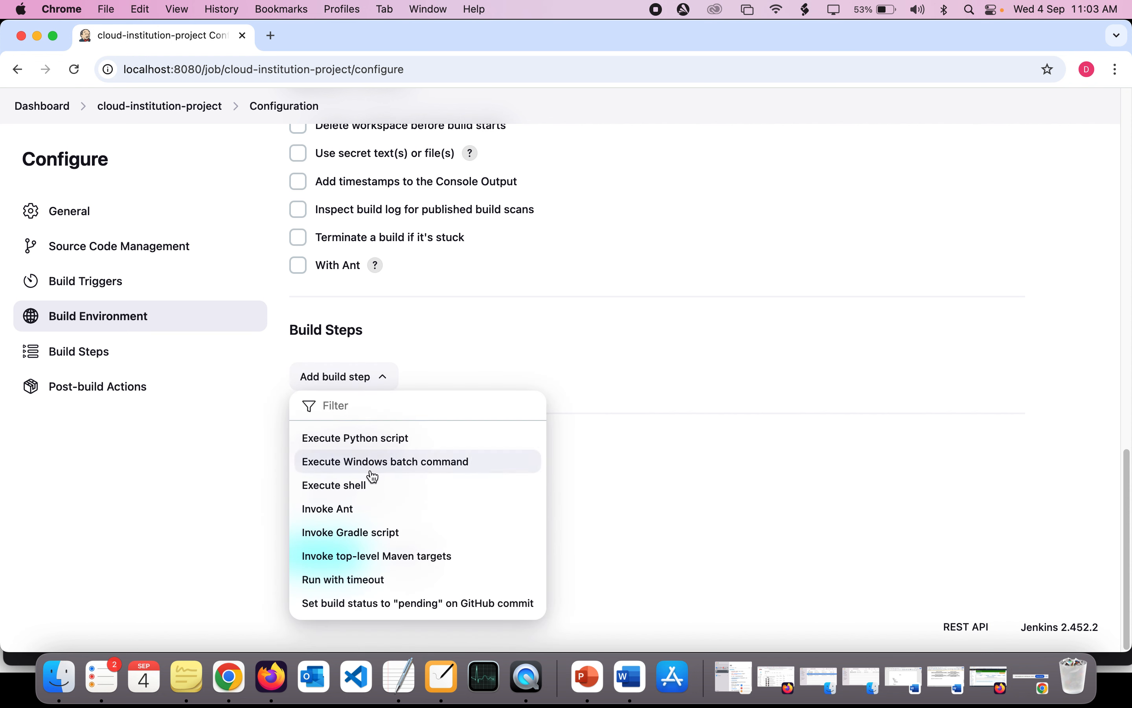
pyautogui.click(354, 496)
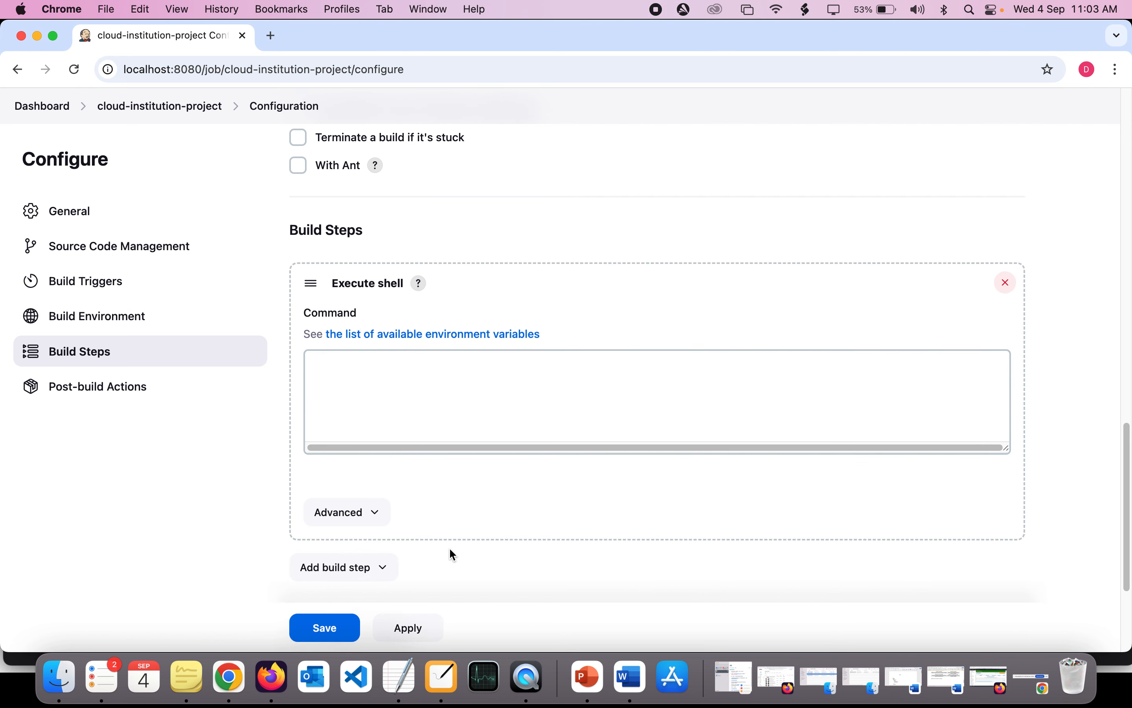
pyautogui.click(439, 406)
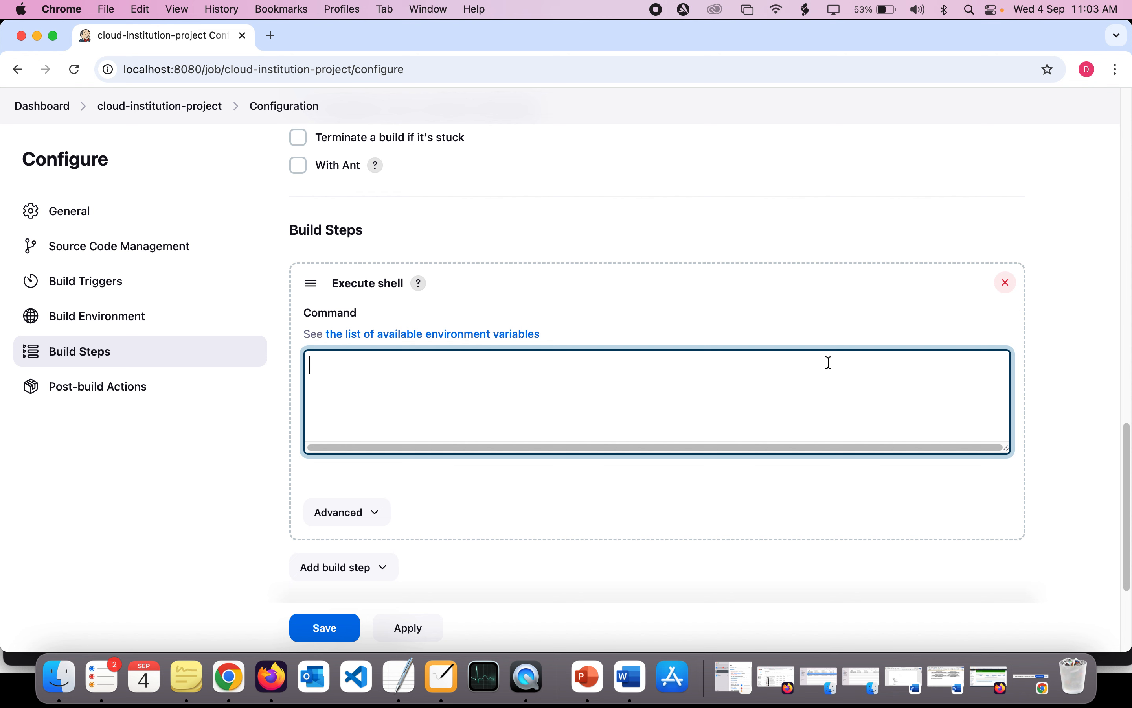
pyautogui.click(1007, 283)
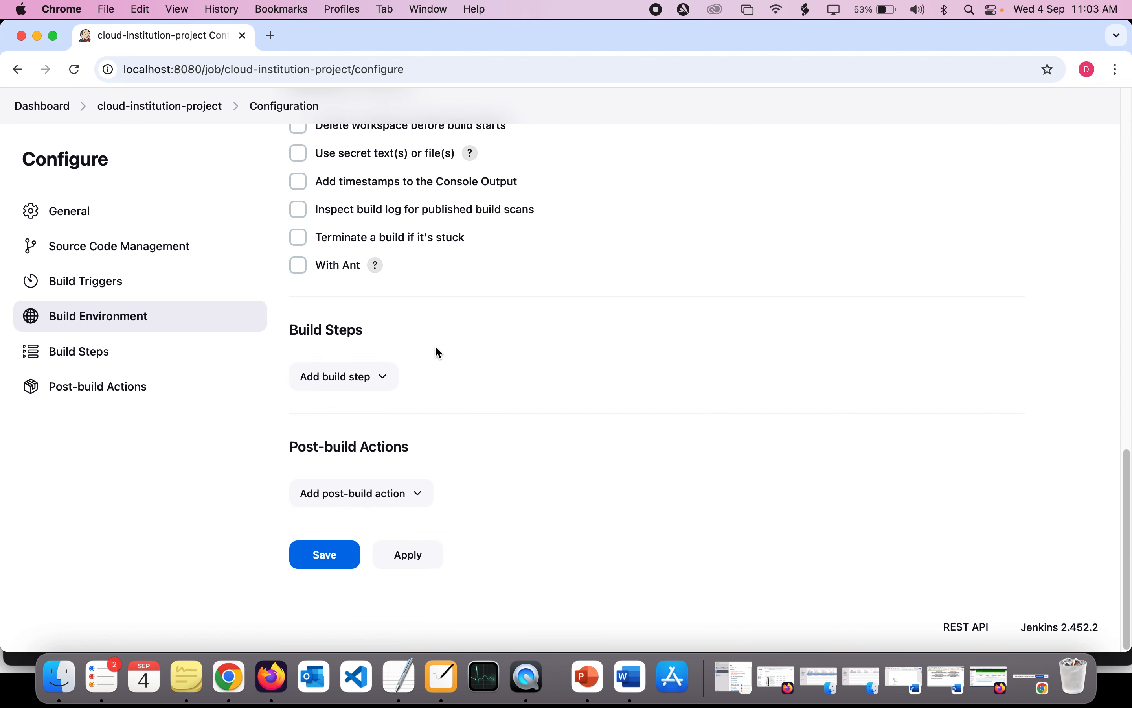
pyautogui.click(391, 372)
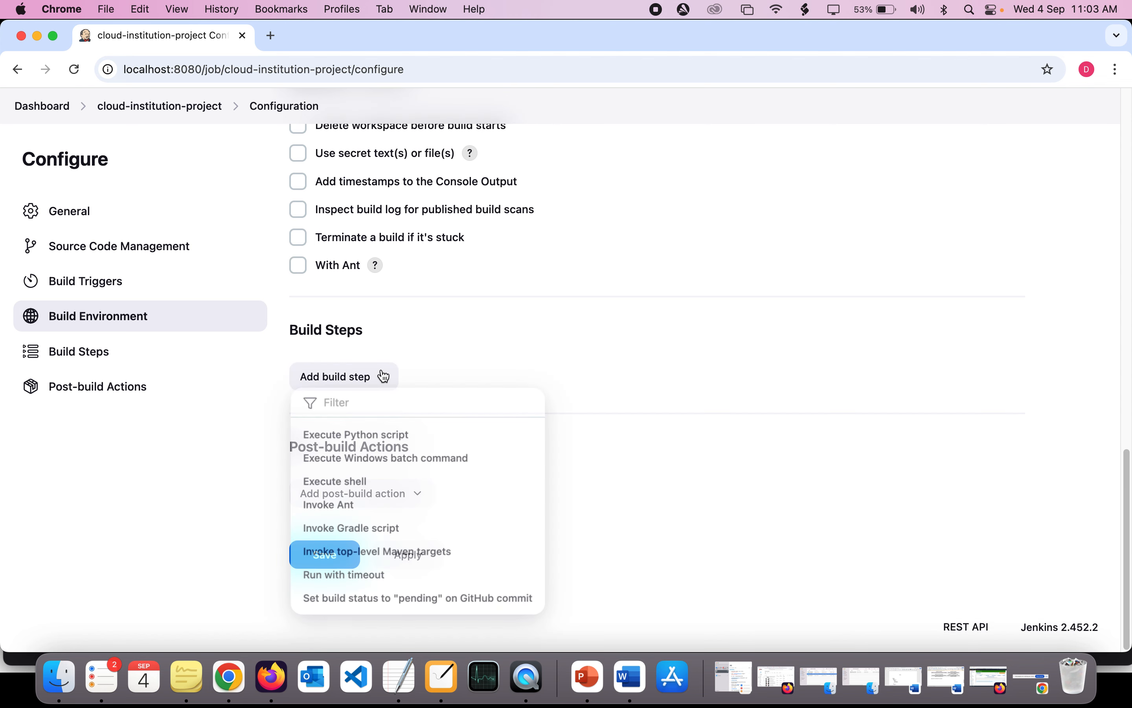
pyautogui.click(377, 468)
pyautogui.click(419, 474)
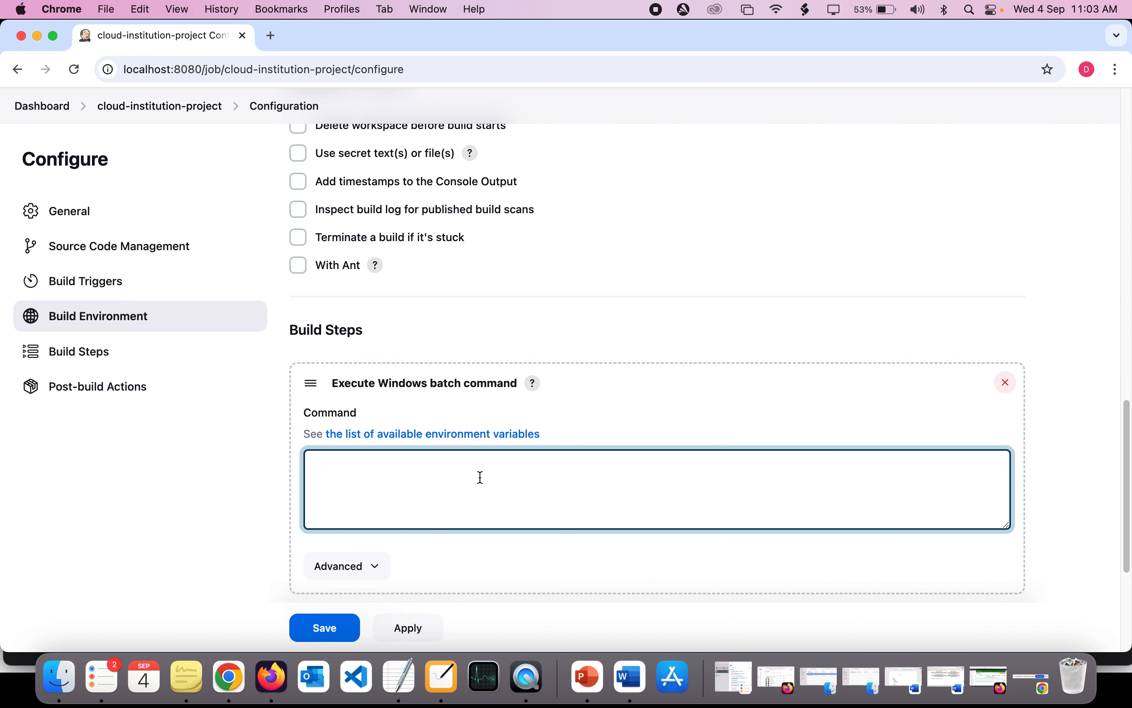
pyautogui.scroll(-2, 416, 506)
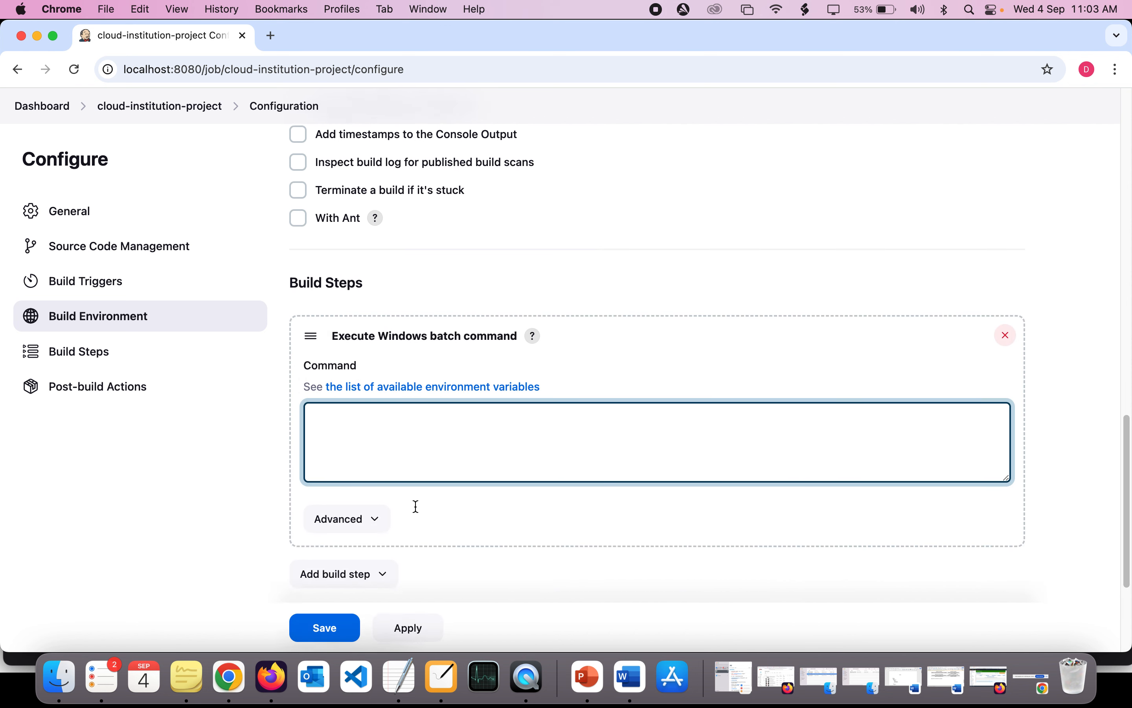
pyautogui.click(1006, 340)
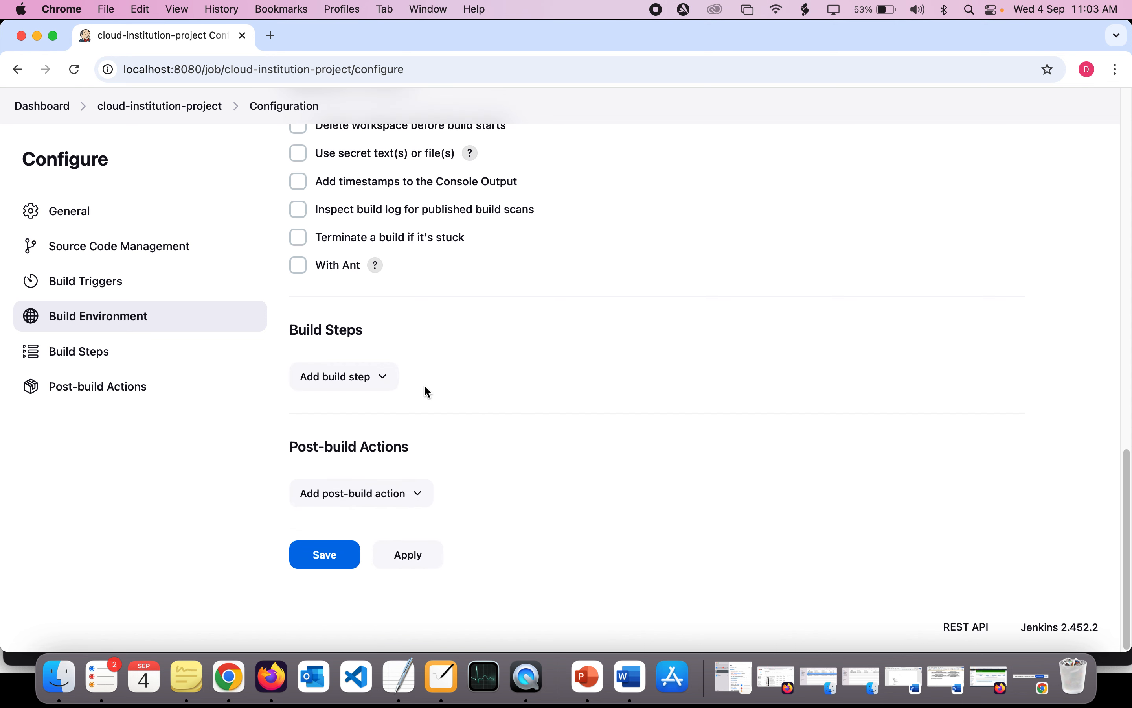
# - Add an Execute shell build step with the command "ls /tmp" and briefly highlight the command
pyautogui.click(383, 379)
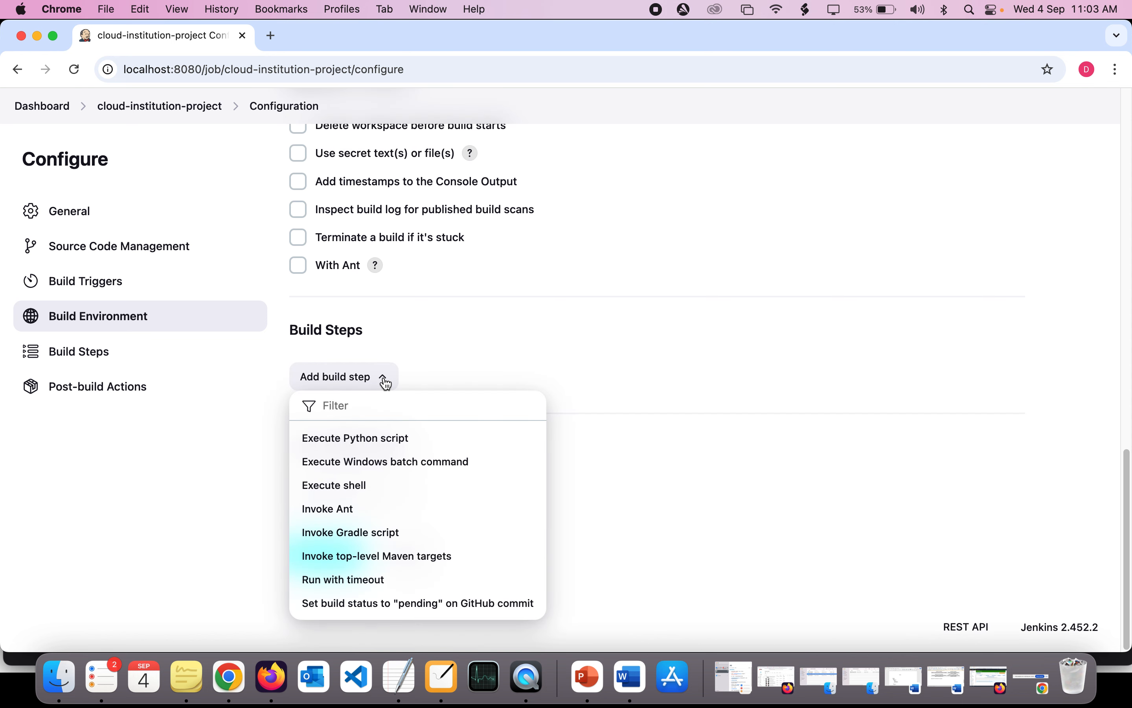
pyautogui.click(367, 487)
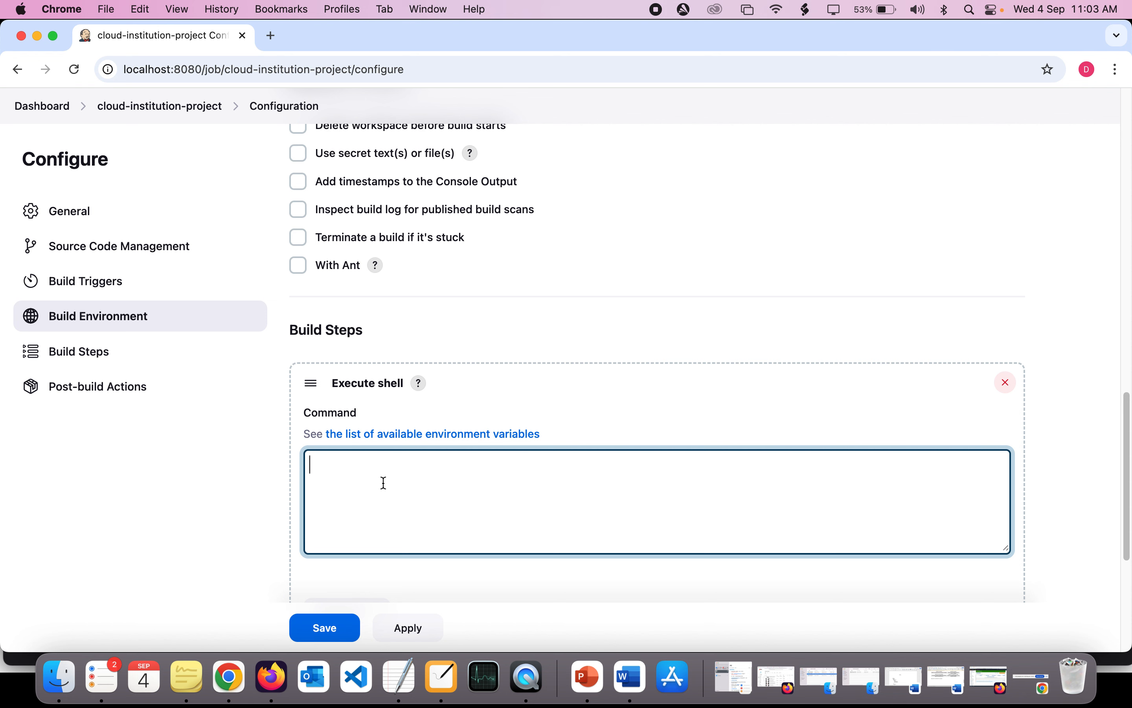
pyautogui.write('ls /tmp')
pyautogui.moveTo(388, 459); pyautogui.dragTo(305, 462)
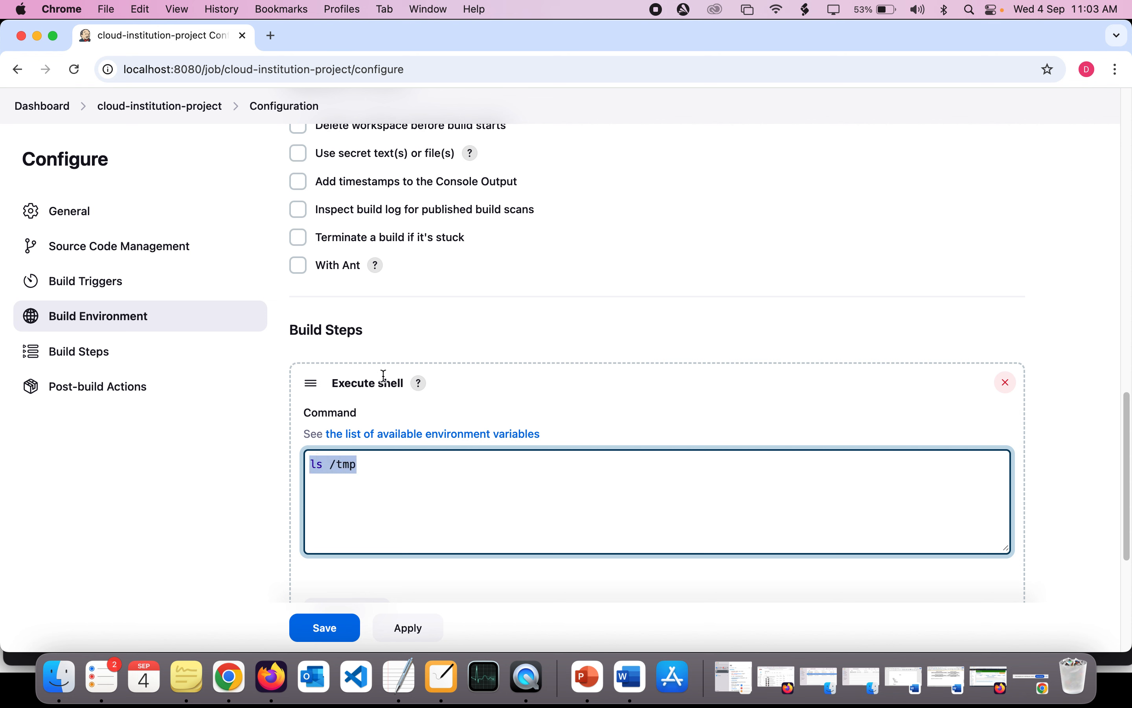
pyautogui.click(380, 488)
# - Review the Execute shell build step, its command text and the options beneath it
pyautogui.scroll(-3, 381, 488)
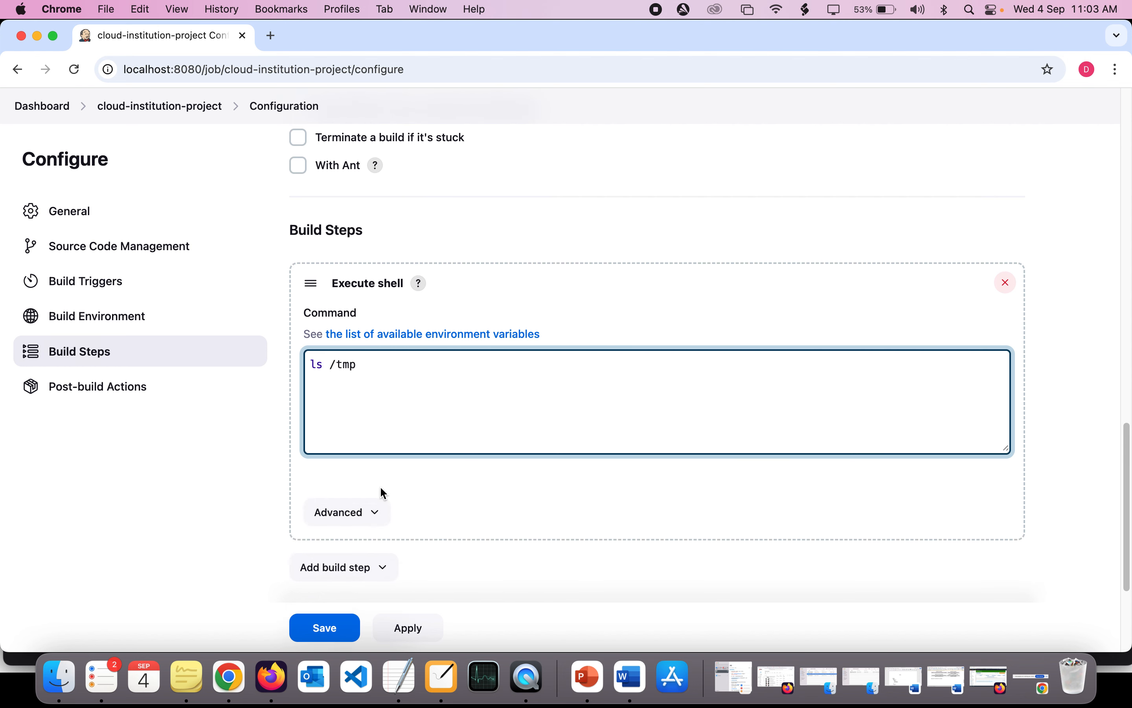
pyautogui.scroll(-5, 423, 454)
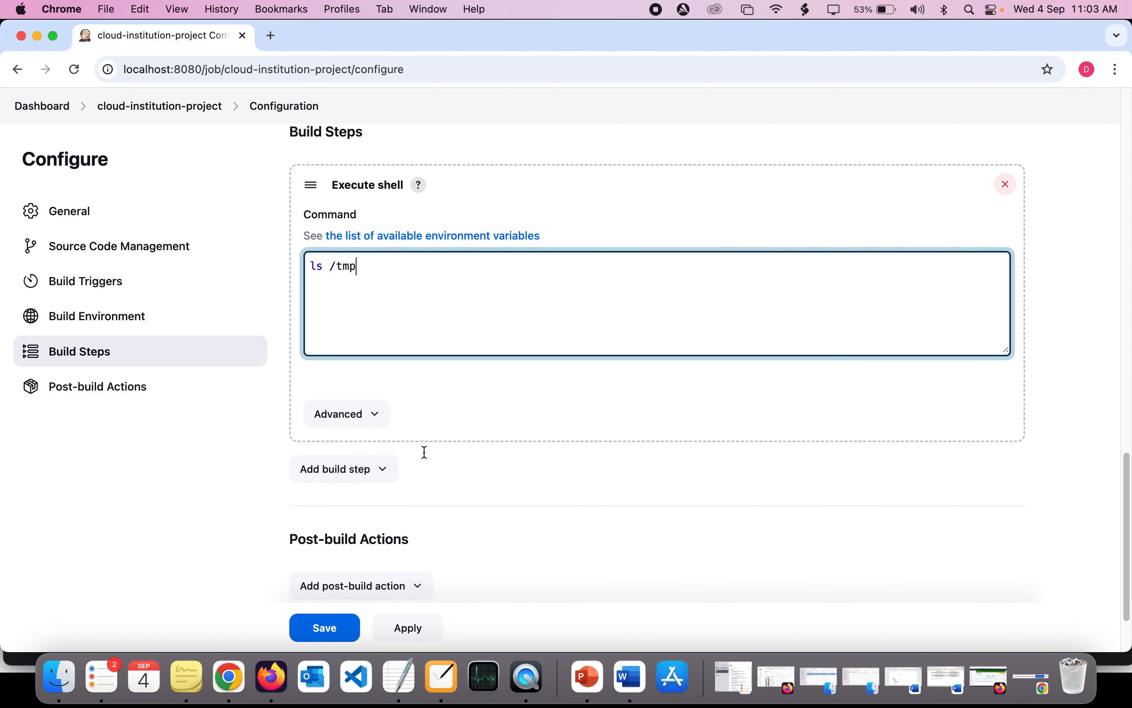
pyautogui.scroll(2, 423, 450)
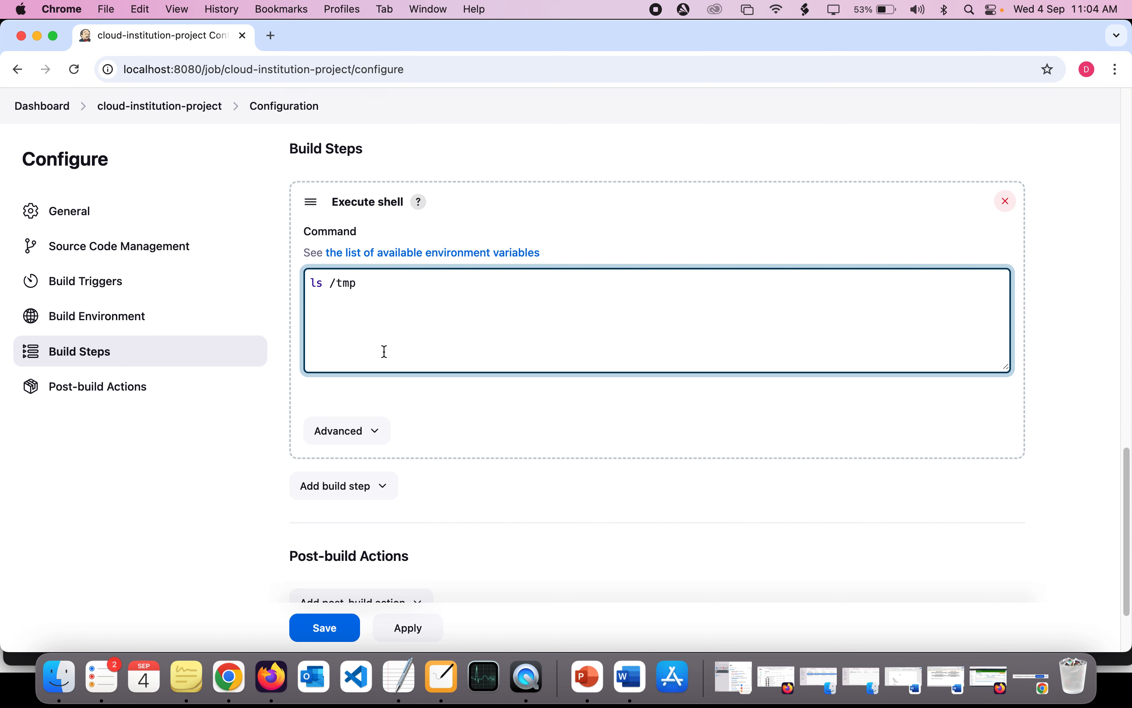
pyautogui.doubleClick(366, 281)
pyautogui.click(366, 280)
pyautogui.click(399, 319)
pyautogui.scroll(-2, 399, 319)
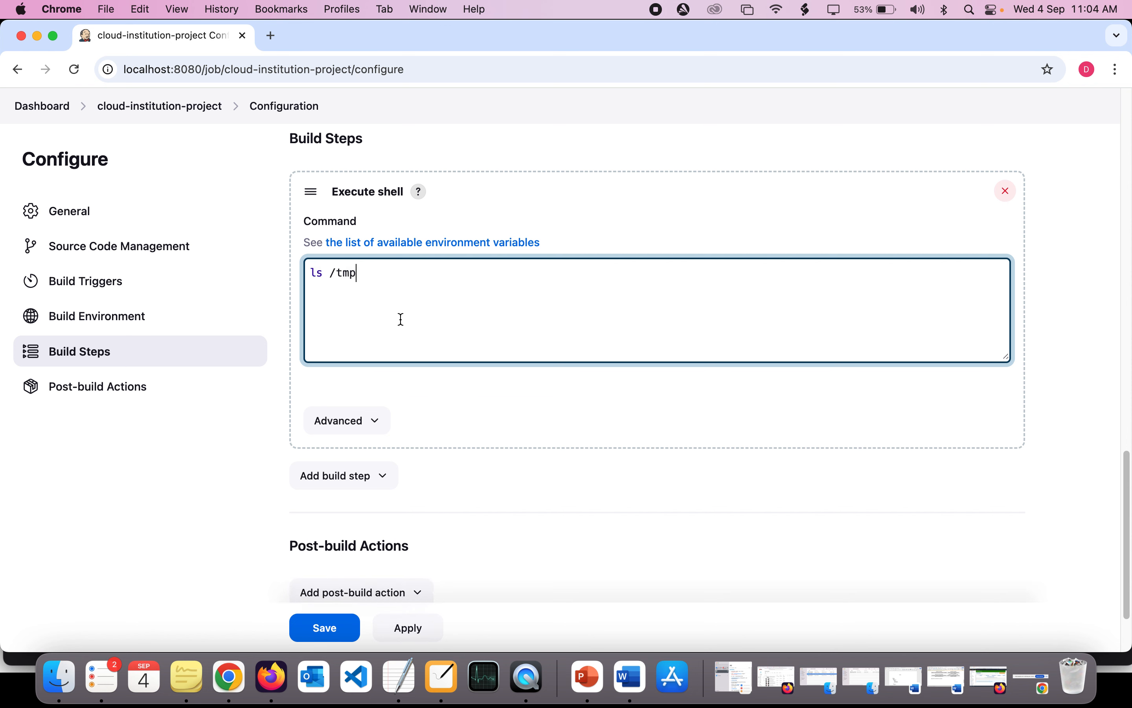
pyautogui.doubleClick(316, 228)
pyautogui.moveTo(316, 228); pyautogui.dragTo(387, 230)
pyautogui.click(387, 231)
# - Save the project configuration
pyautogui.scroll(-3, 387, 251)
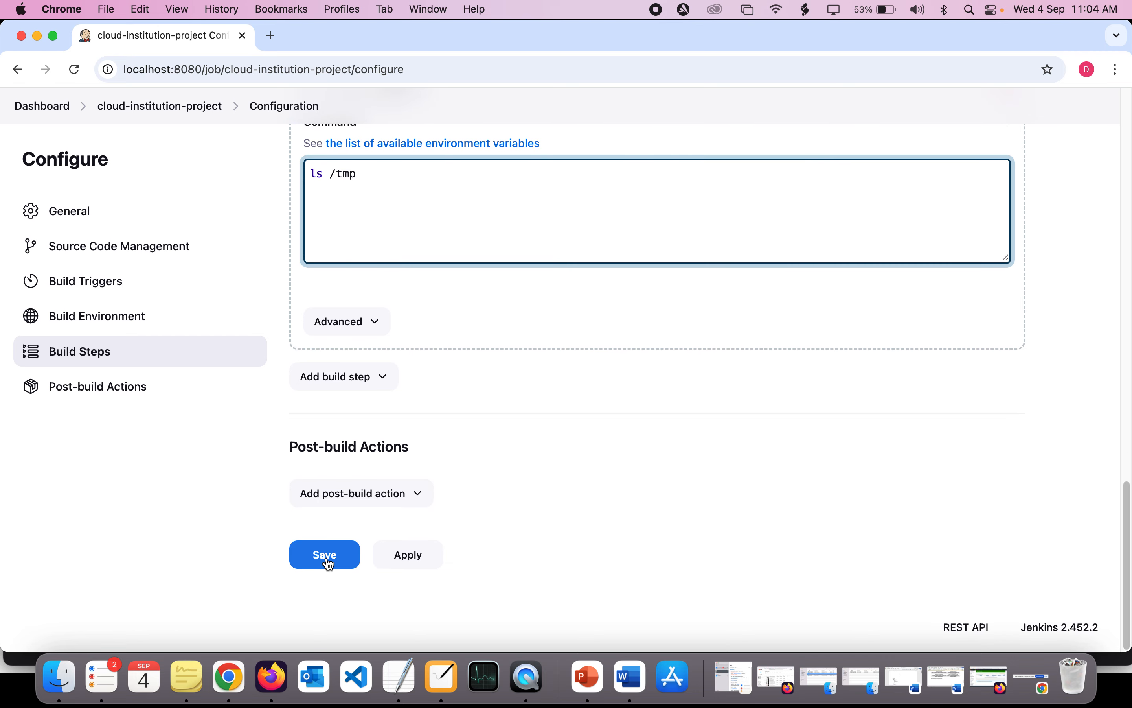
pyautogui.scroll(1, 326, 559)
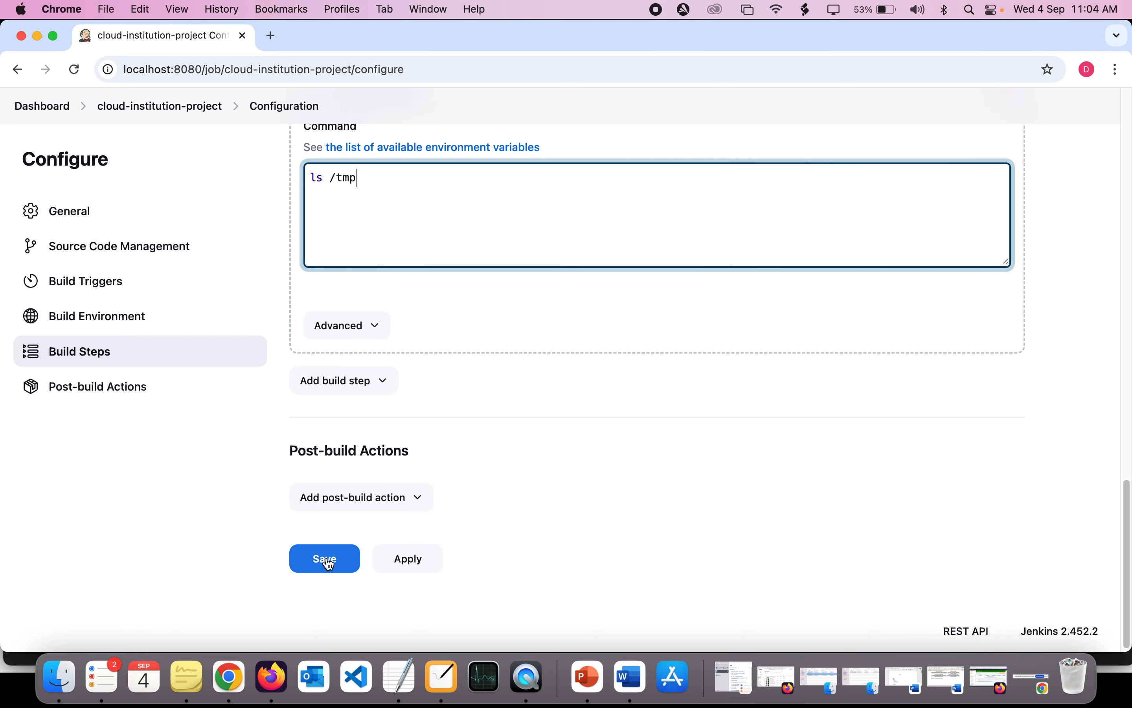
pyautogui.click(326, 559)
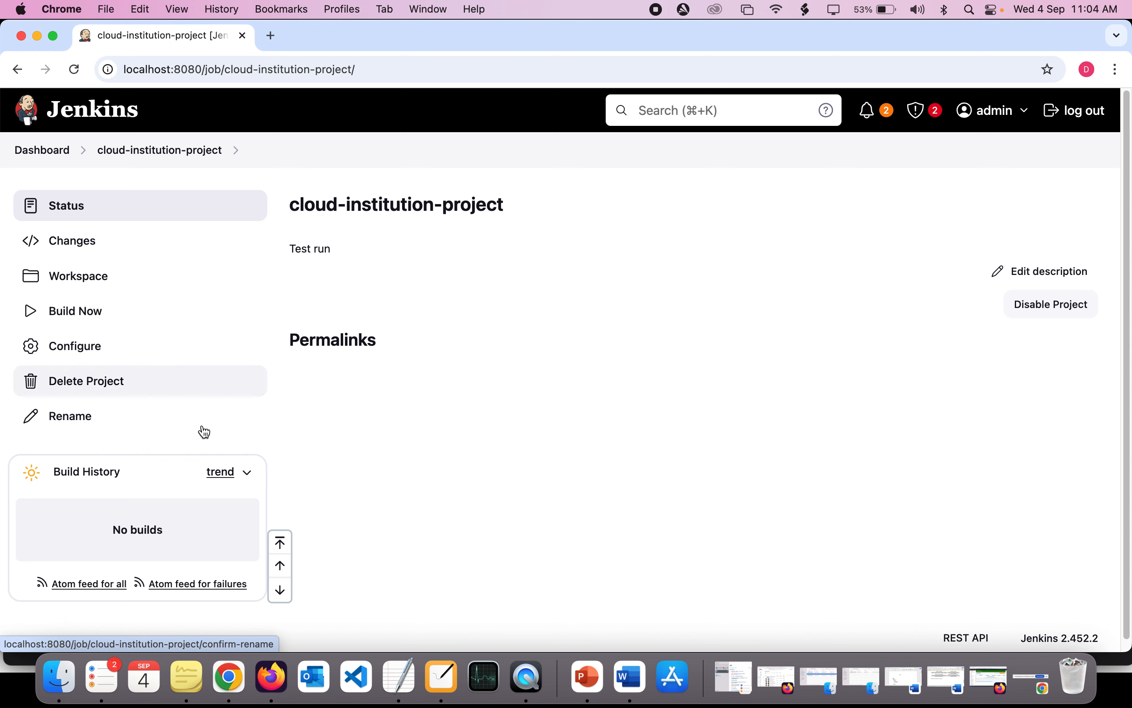
# - Run a build of cloud-institution-project and highlight its entry in the build history
pyautogui.click(121, 313)
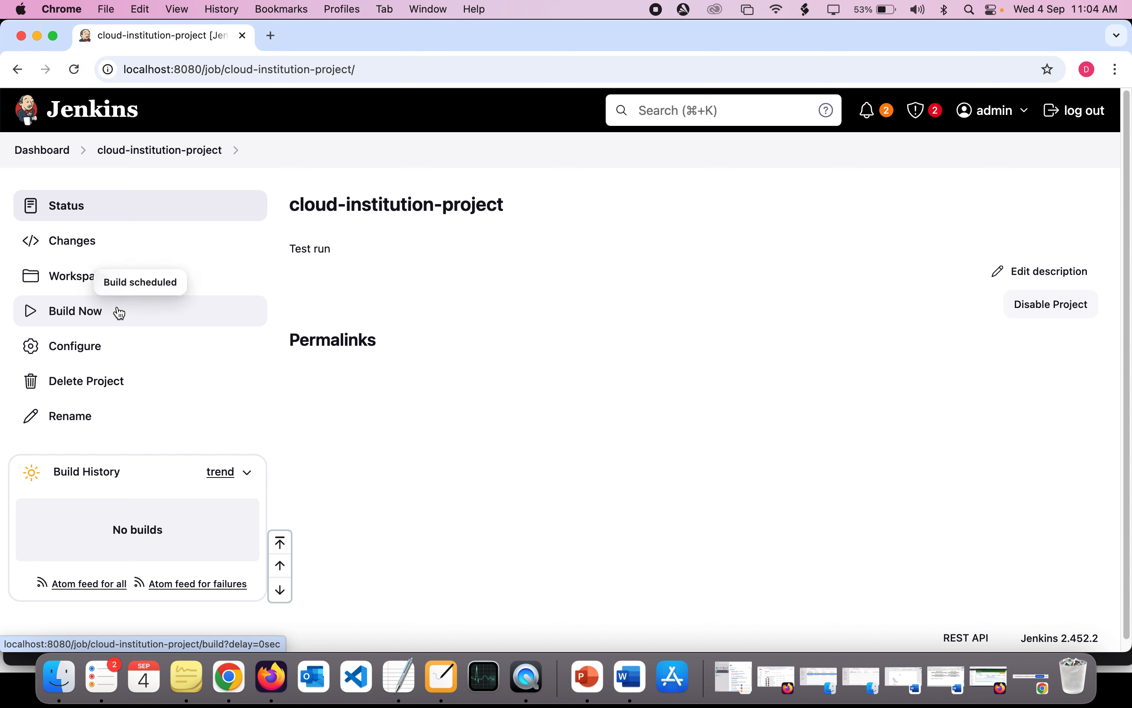
pyautogui.scroll(-1, 202, 367)
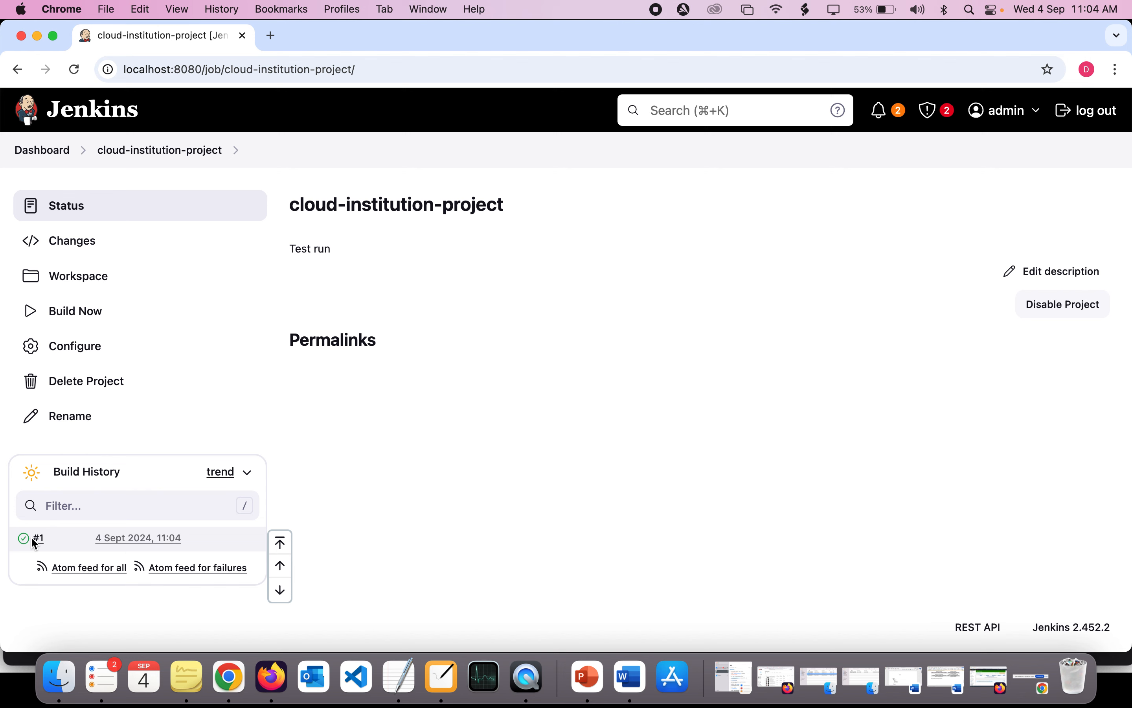
pyautogui.moveTo(17, 537); pyautogui.dragTo(189, 537)
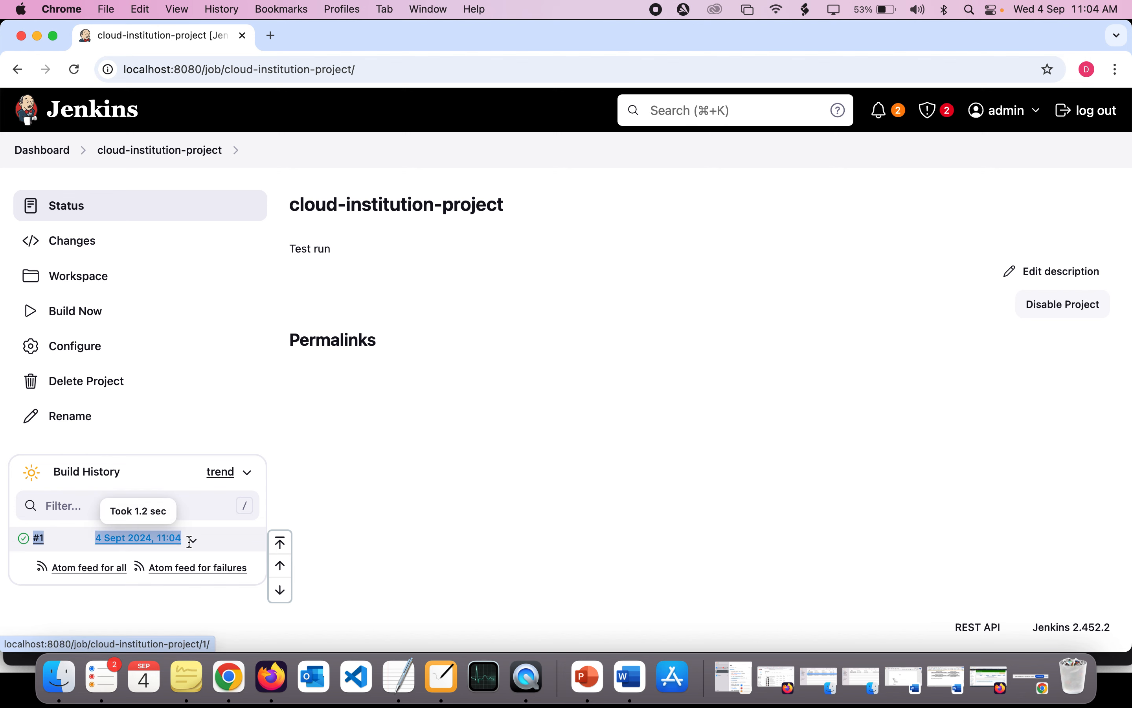
pyautogui.scroll(2, 28, 546)
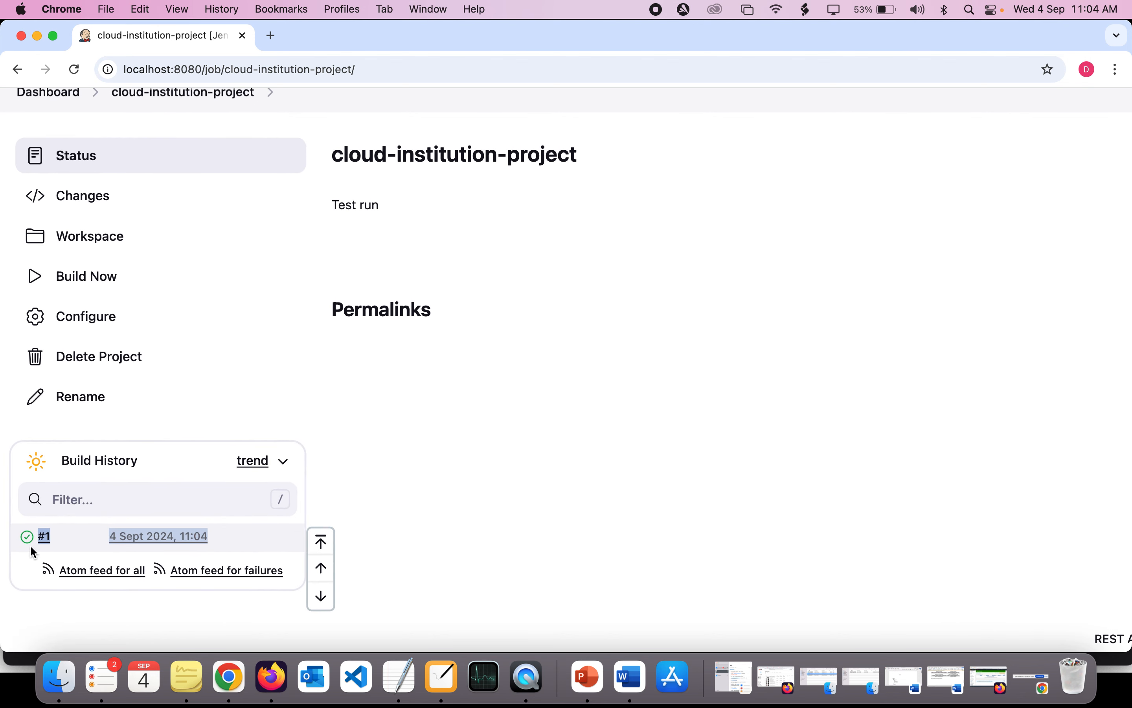
# - Open build #1 and highlight its status summary
pyautogui.click(45, 542)
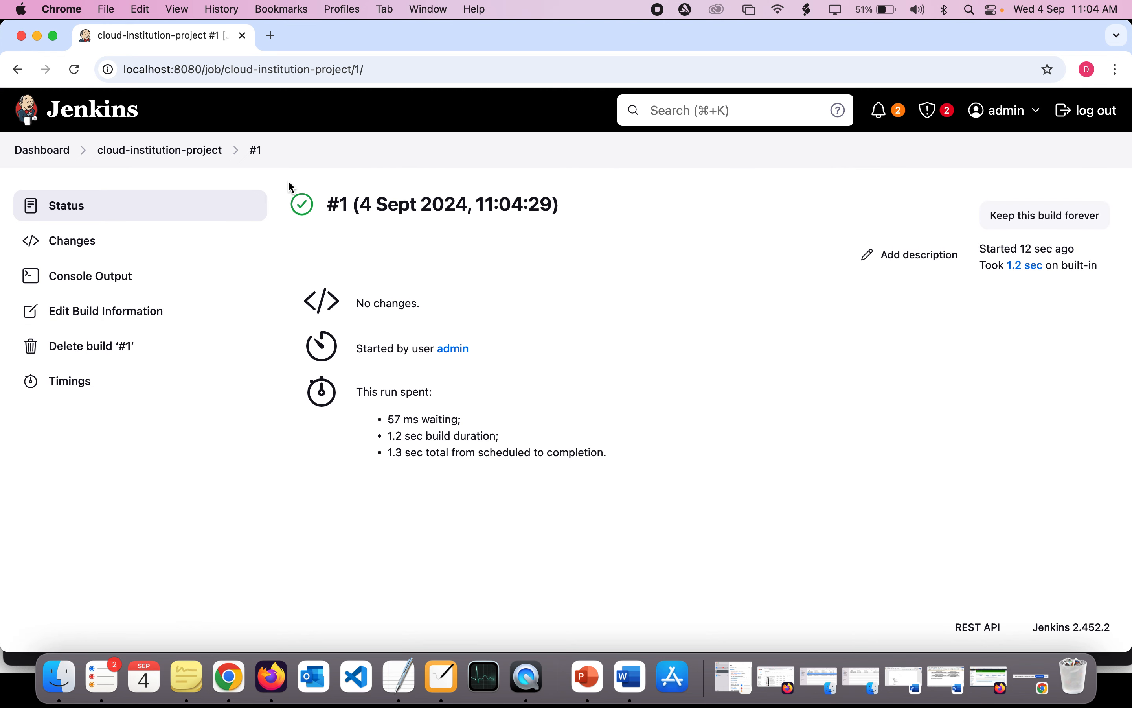
pyautogui.moveTo(287, 180); pyautogui.dragTo(720, 480)
pyautogui.click(722, 486)
# - View build #1's console output, highlighting the "ls /tmp" command and the file listing beneath it
pyautogui.click(90, 285)
pyautogui.scroll(-2, 406, 393)
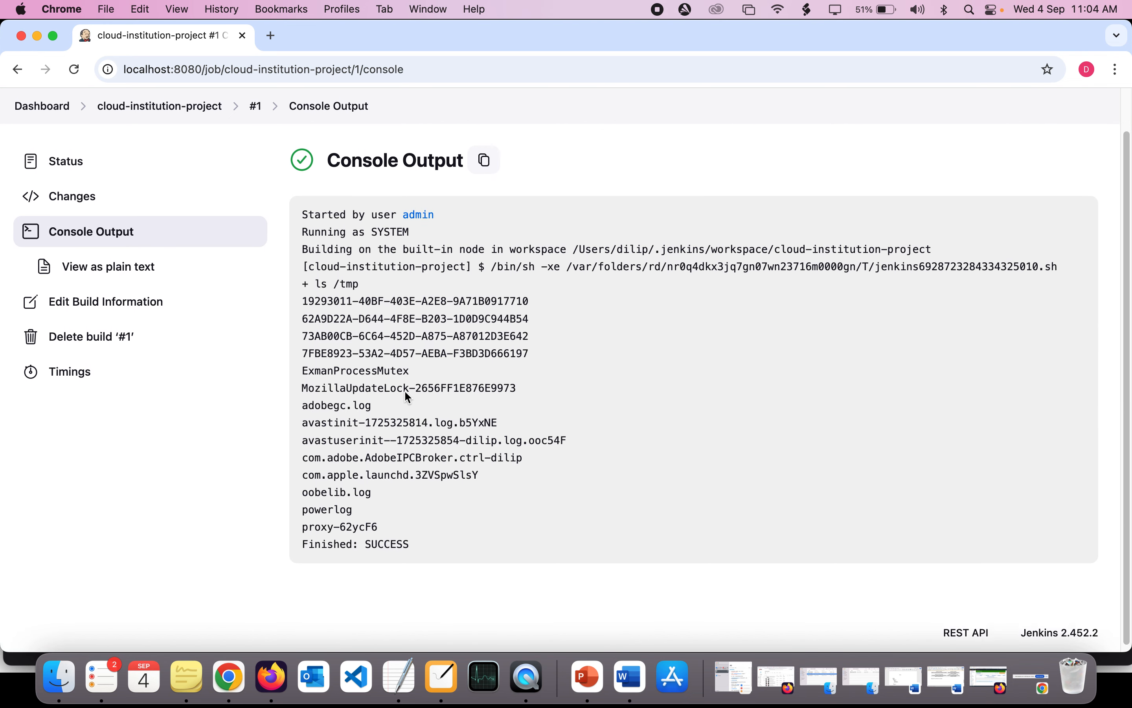
pyautogui.scroll(1, 408, 397)
pyautogui.moveTo(318, 293); pyautogui.dragTo(347, 293)
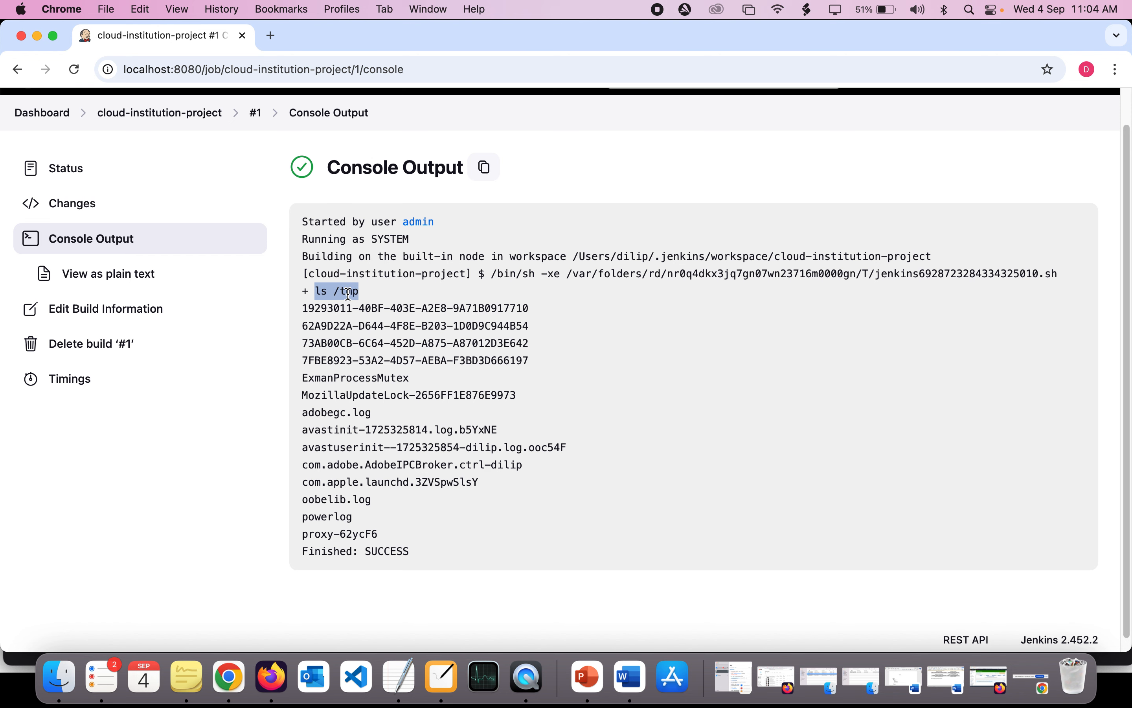
pyautogui.doubleClick(349, 292)
pyautogui.moveTo(317, 292); pyautogui.dragTo(438, 334)
pyautogui.doubleClick(307, 307)
pyautogui.moveTo(307, 307); pyautogui.dragTo(456, 534)
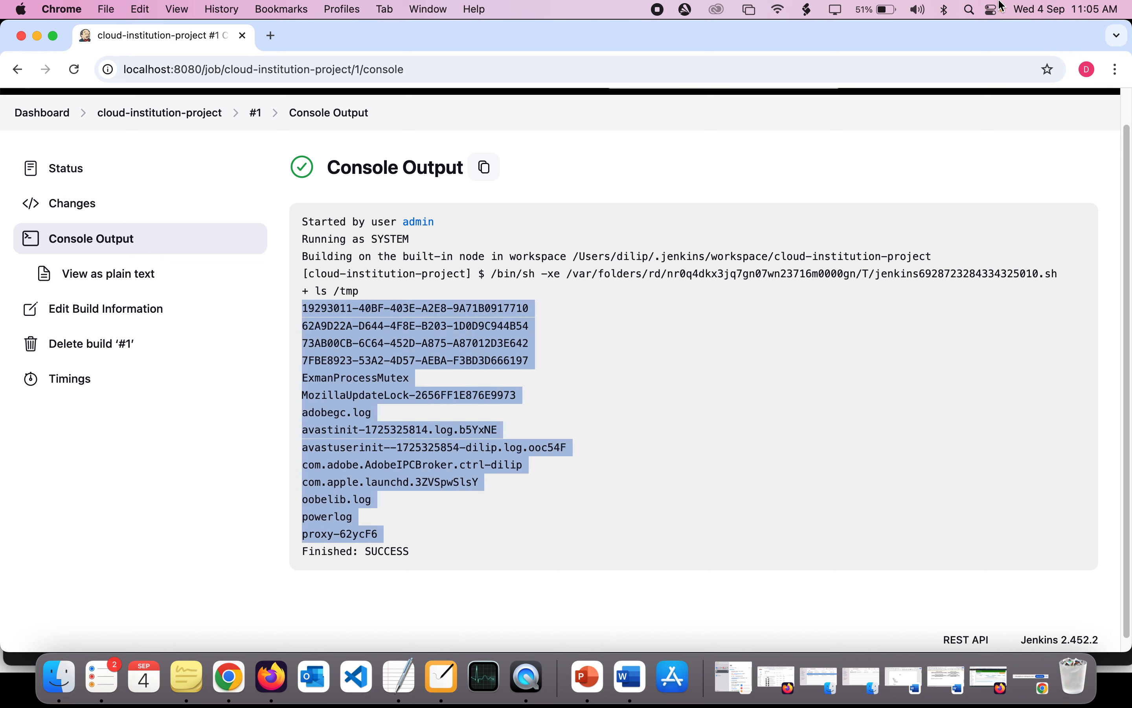
# - Open Terminal and reposition its window so the left part of the build's console output stays visible
pyautogui.click(970, 10)
pyautogui.write('ter')
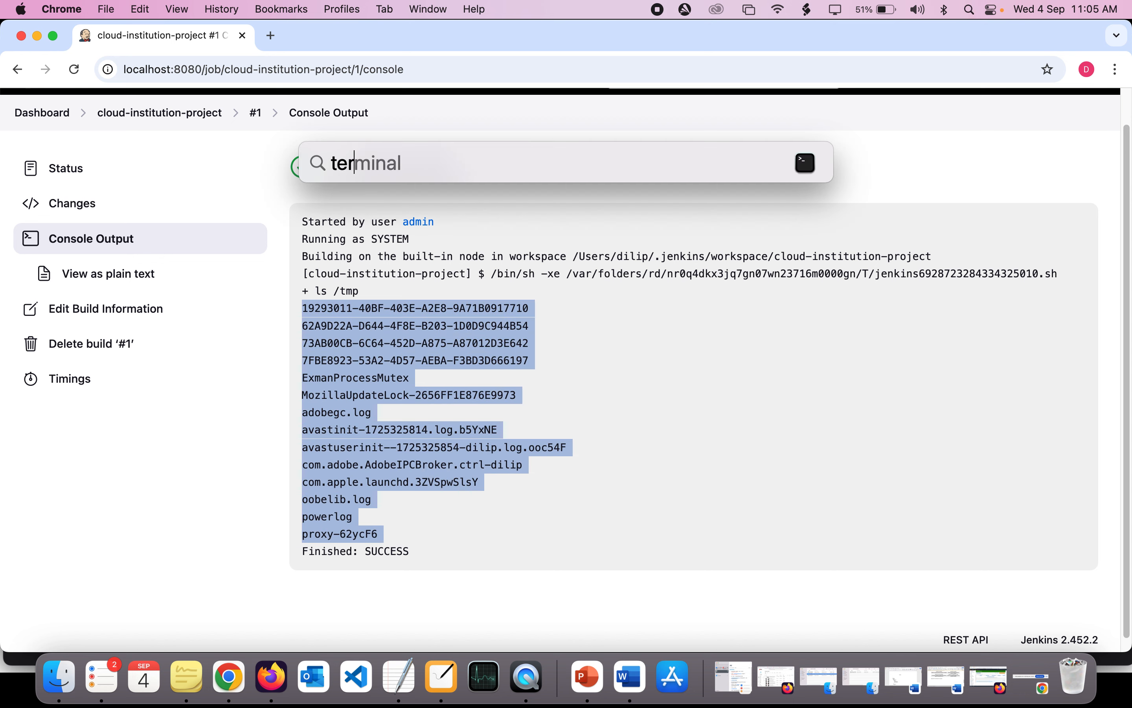
pyautogui.press('Return')
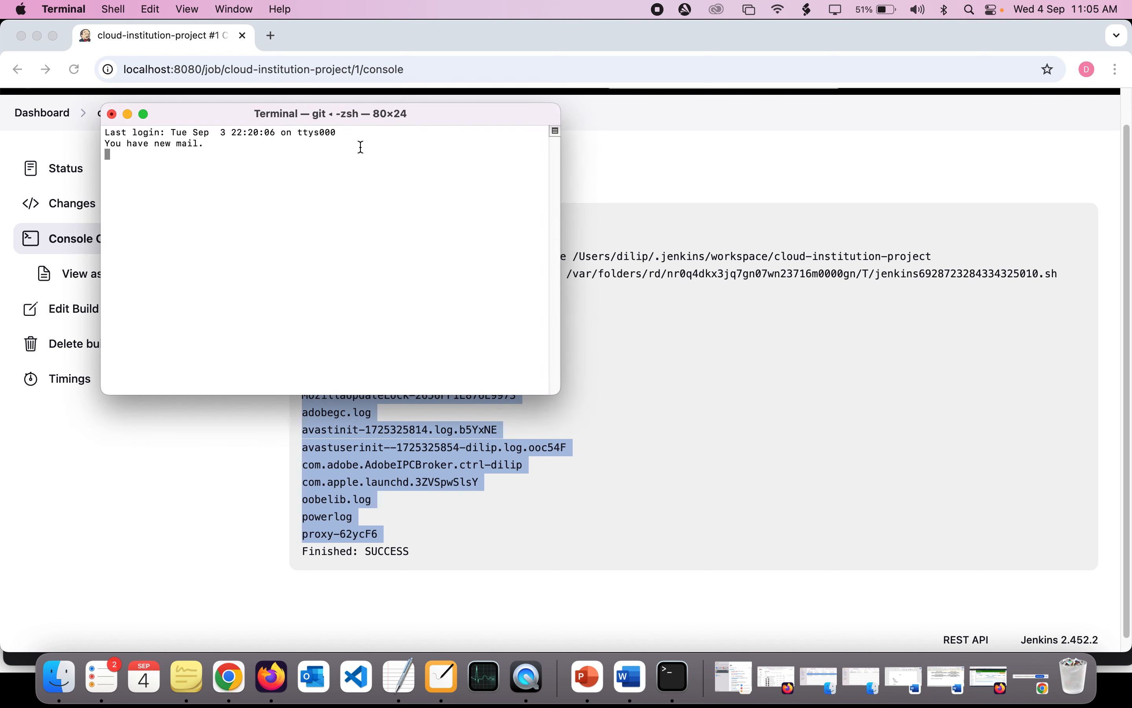
pyautogui.moveTo(430, 117); pyautogui.dragTo(710, 195)
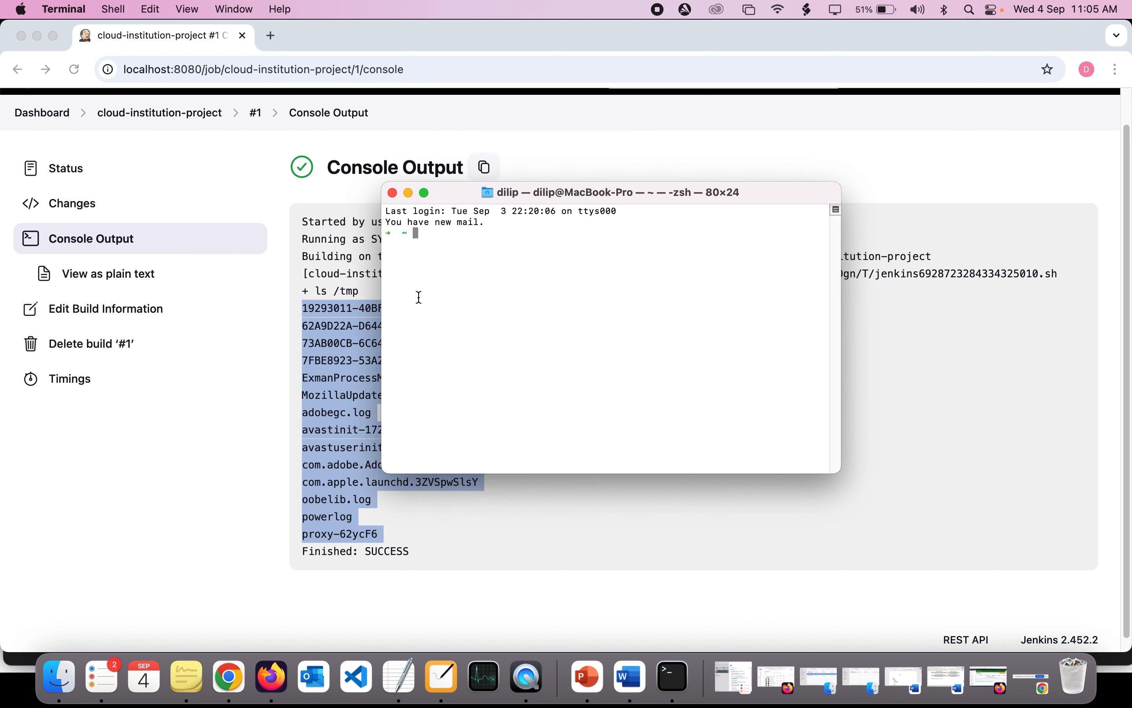
# - Run "ls /tmp" and "ls /tmp/" in Terminal and highlight the directory listing to compare it with the build output
pyautogui.write('ls /tmp/')
pyautogui.press('Return')
pyautogui.press('Up')
pyautogui.write('/')
pyautogui.press('Return')
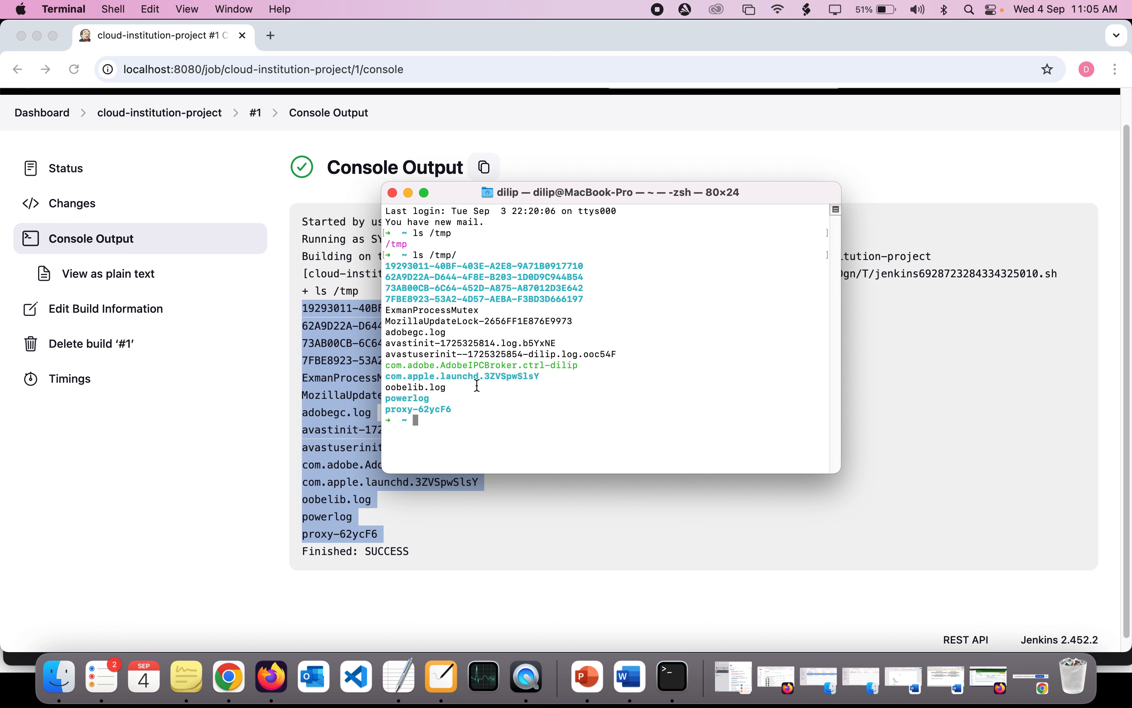
pyautogui.moveTo(458, 408)
pyautogui.mouseDown()
pyautogui.moveTo(390, 265)
pyautogui.moveTo(430, 267)
pyautogui.moveTo(388, 277)
pyautogui.moveTo(421, 381)
pyautogui.moveTo(460, 410)
pyautogui.mouseUp()
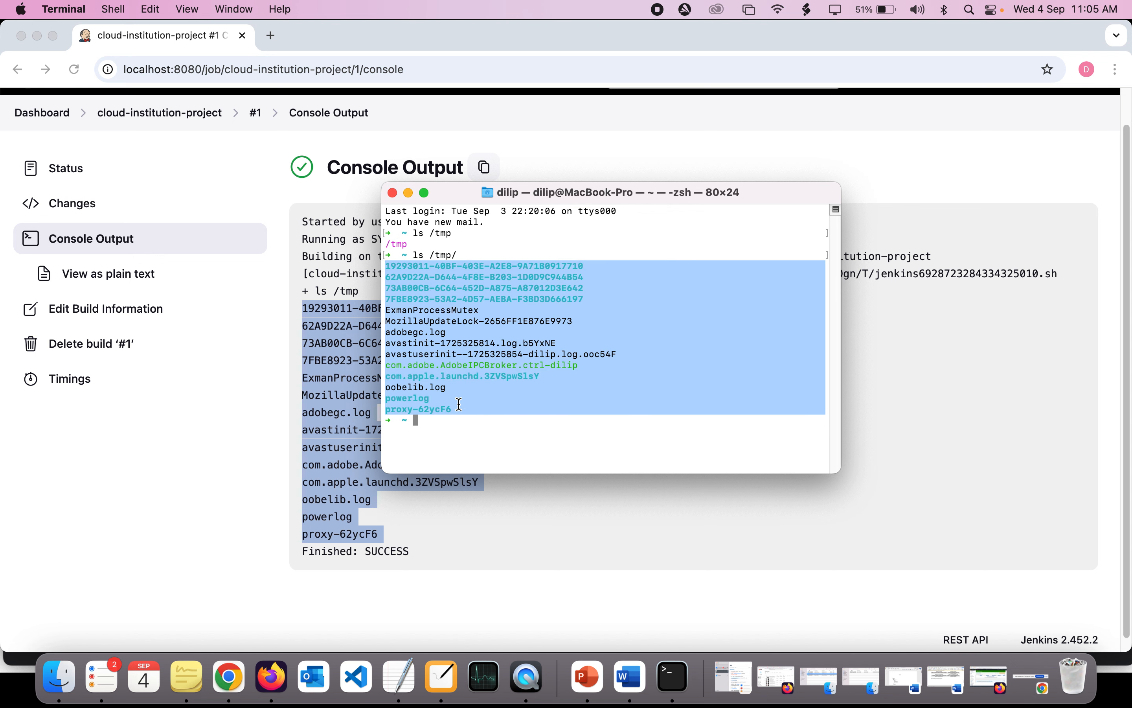
# - Switch back to Jenkins in Chrome, return to the cloud-institution-project page and briefly view its configuration
pyautogui.click(214, 401)
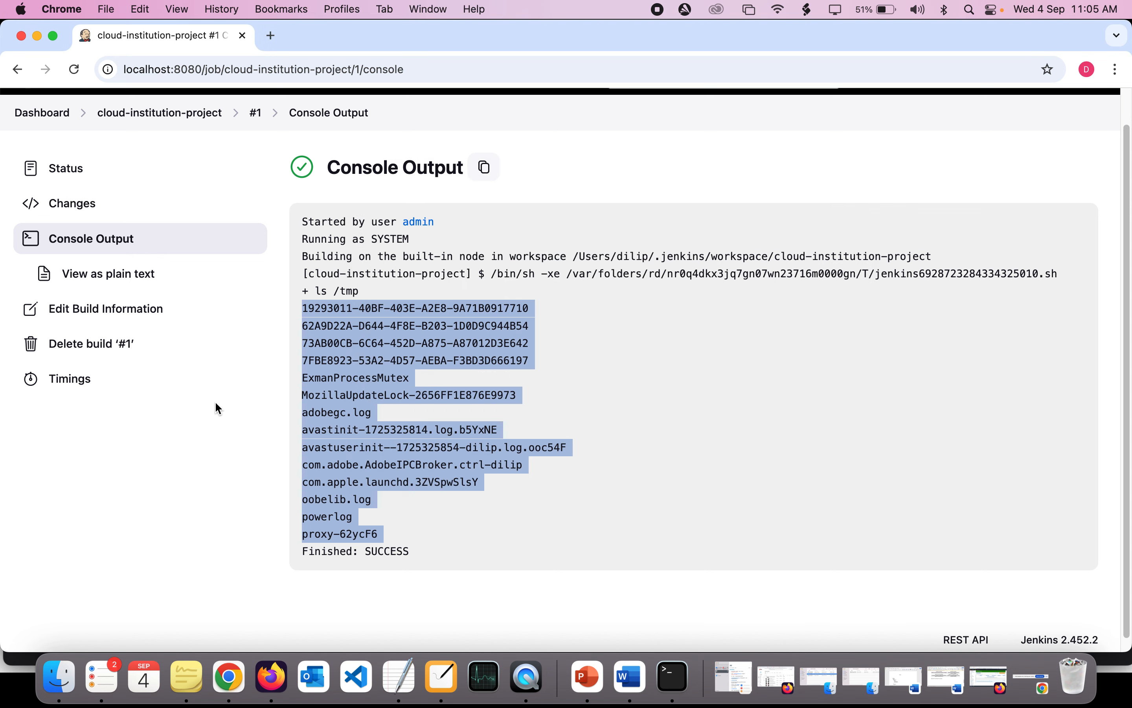
pyautogui.click(256, 120)
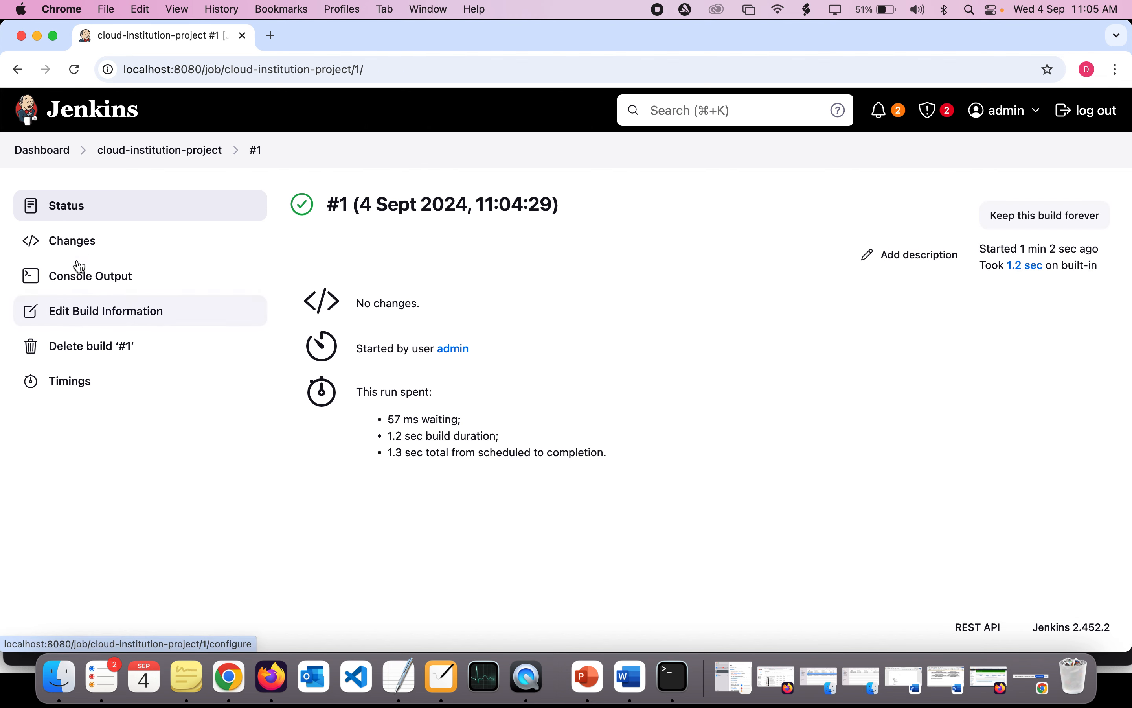
pyautogui.click(168, 156)
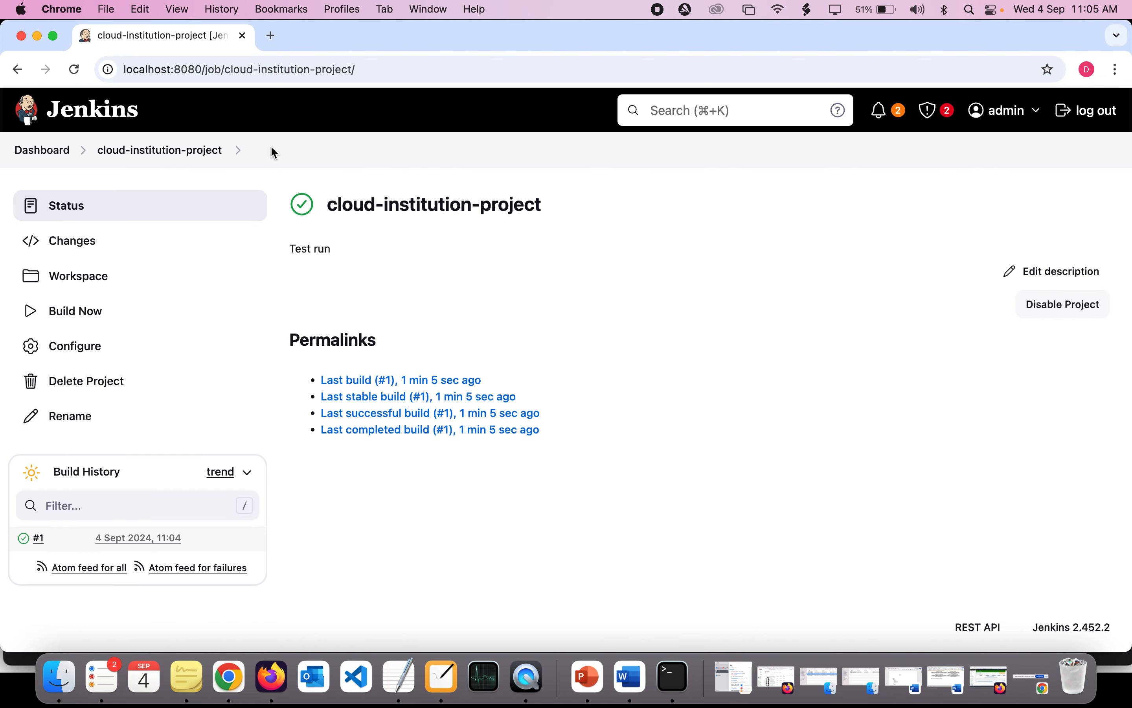
pyautogui.click(86, 345)
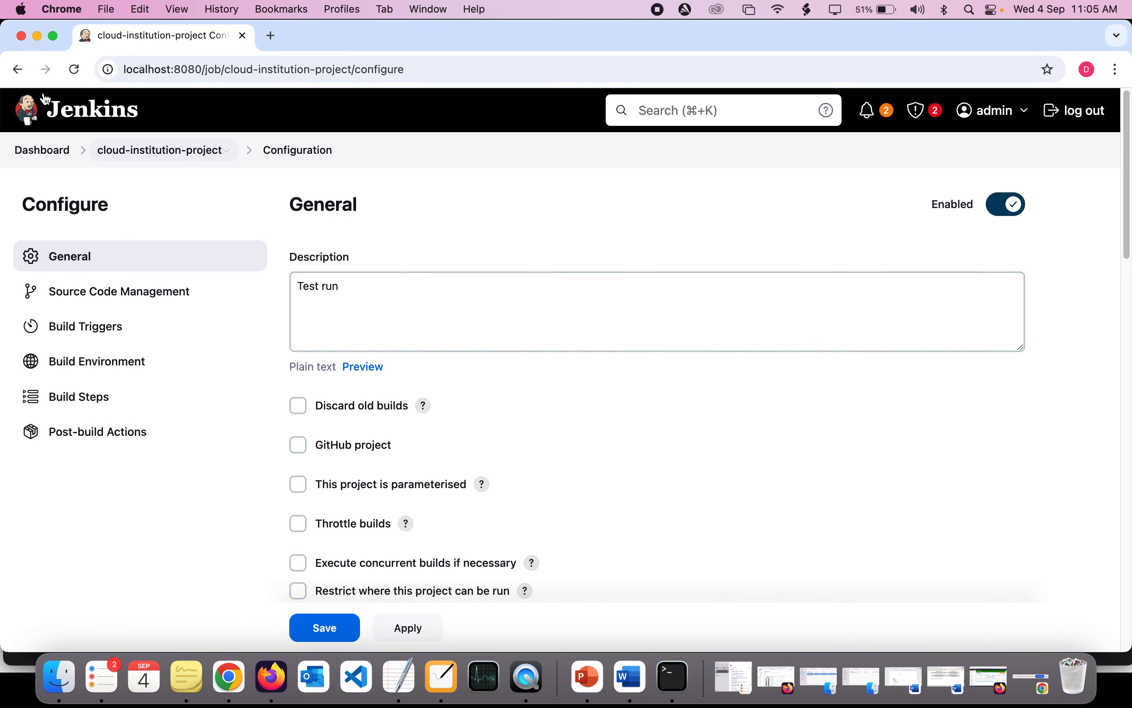
pyautogui.click(18, 69)
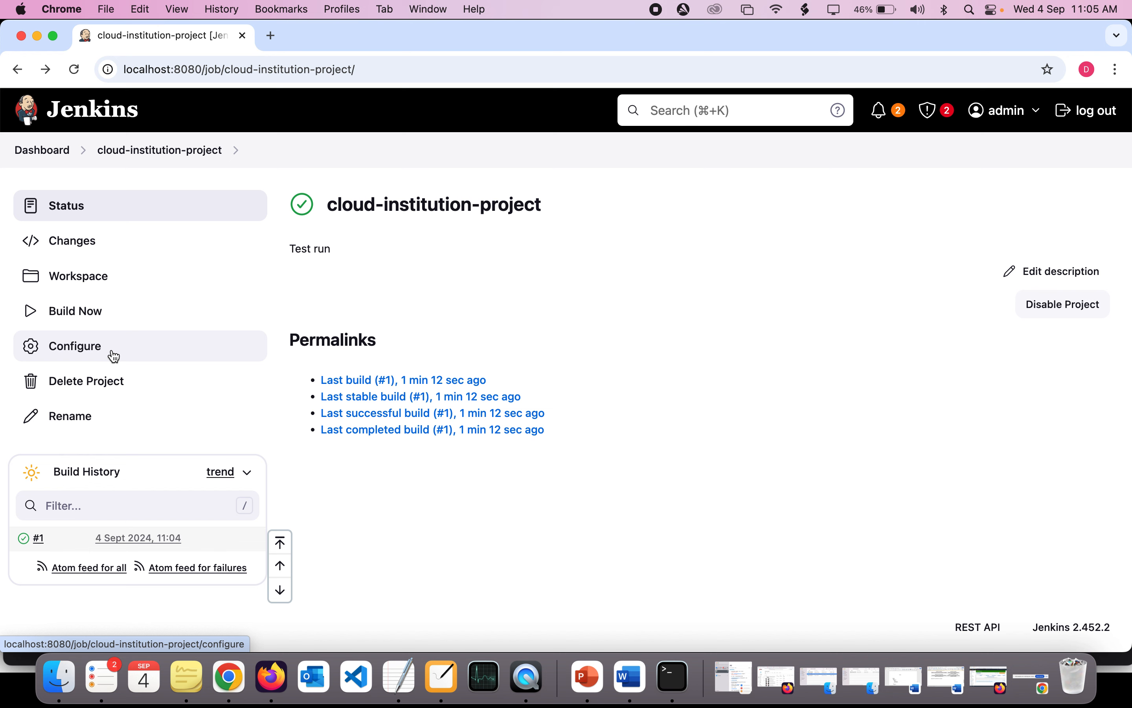
# - Open the project configuration and add the line "mkdir cloud-institution" above "ls /tmp" in the Execute shell command
pyautogui.click(89, 356)
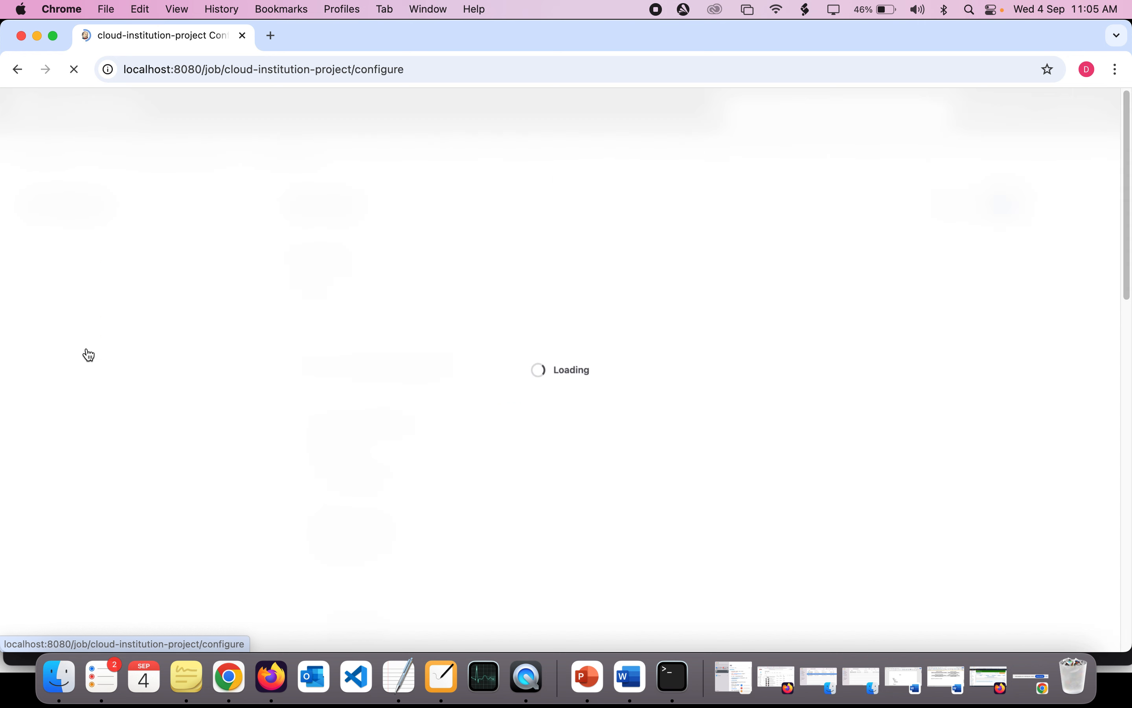
pyautogui.scroll(-5, 442, 265)
pyautogui.scroll(-10, 445, 271)
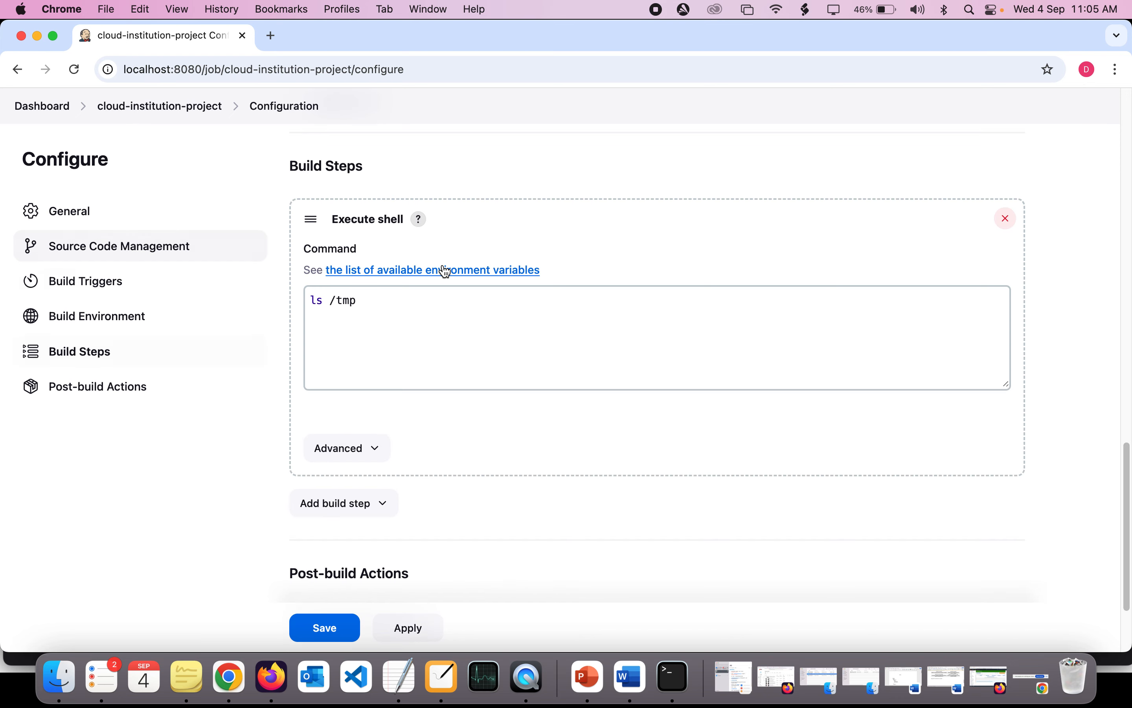
pyautogui.doubleClick(411, 224)
pyautogui.press('Up')
pyautogui.press('Return')
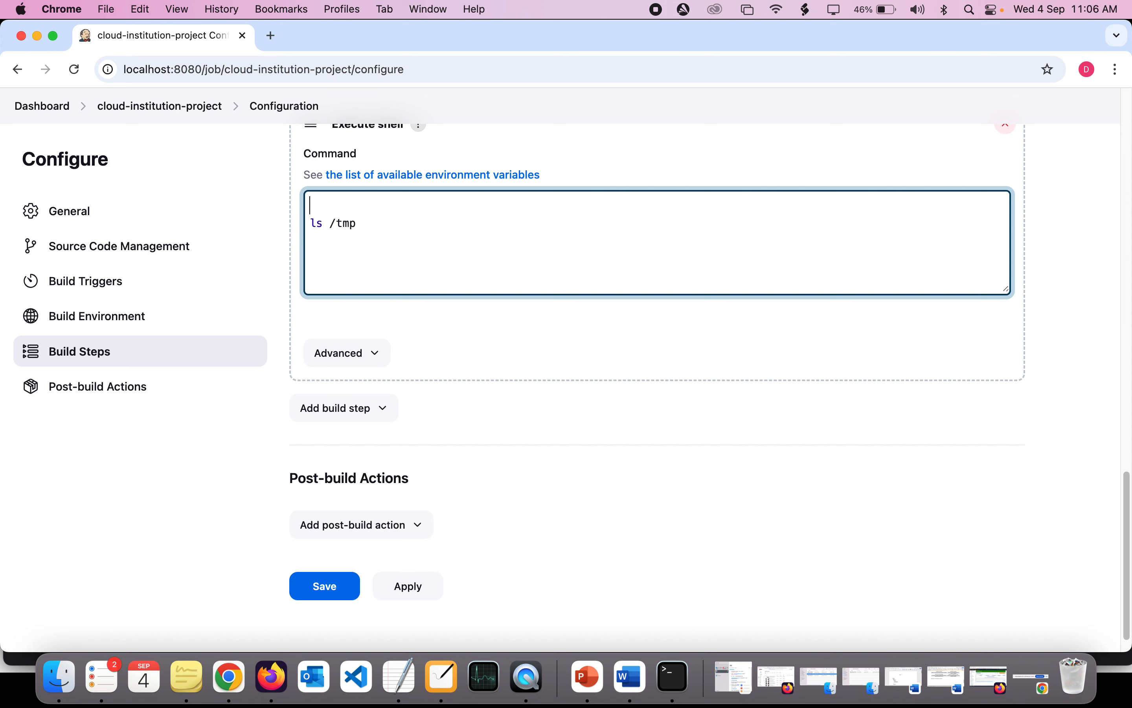
pyautogui.write('mkdir cloud-institution')
# - Prefix the directory name with "/tmp/" so the first command line reads "mkdir /tmp/cloud-institution"
pyautogui.doubleClick(349, 207)
pyautogui.click(350, 207)
pyautogui.doubleClick(318, 208)
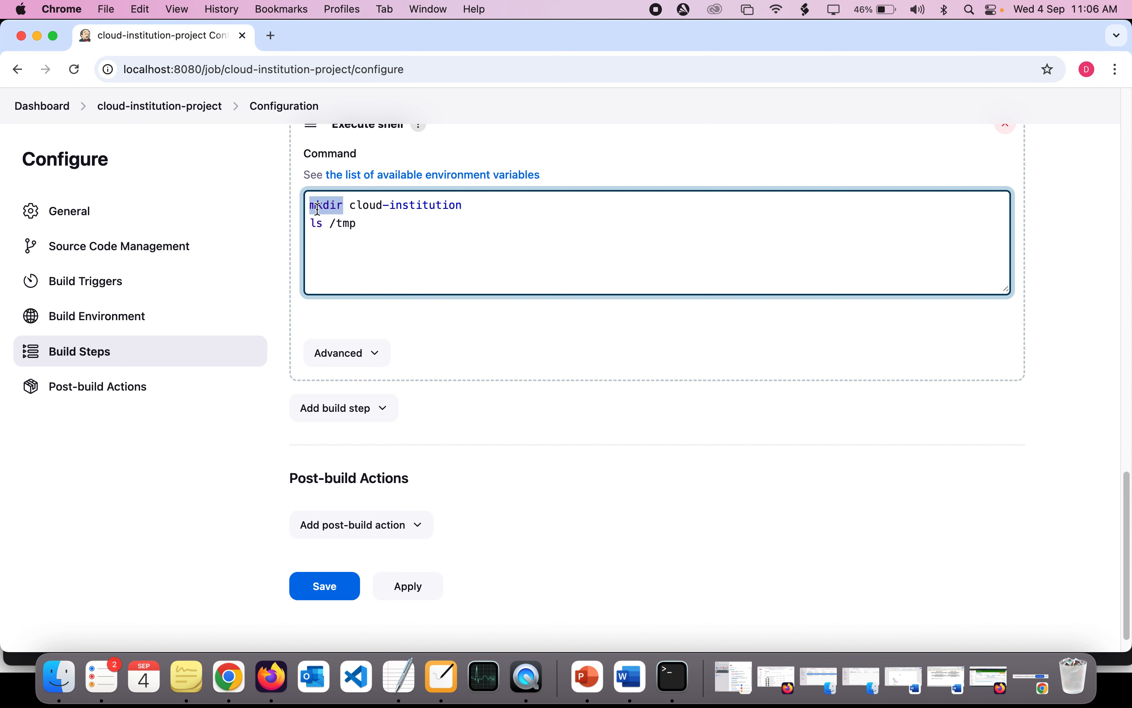
pyautogui.moveTo(317, 207); pyautogui.dragTo(451, 207)
pyautogui.click(350, 207)
pyautogui.write('/tmp/')
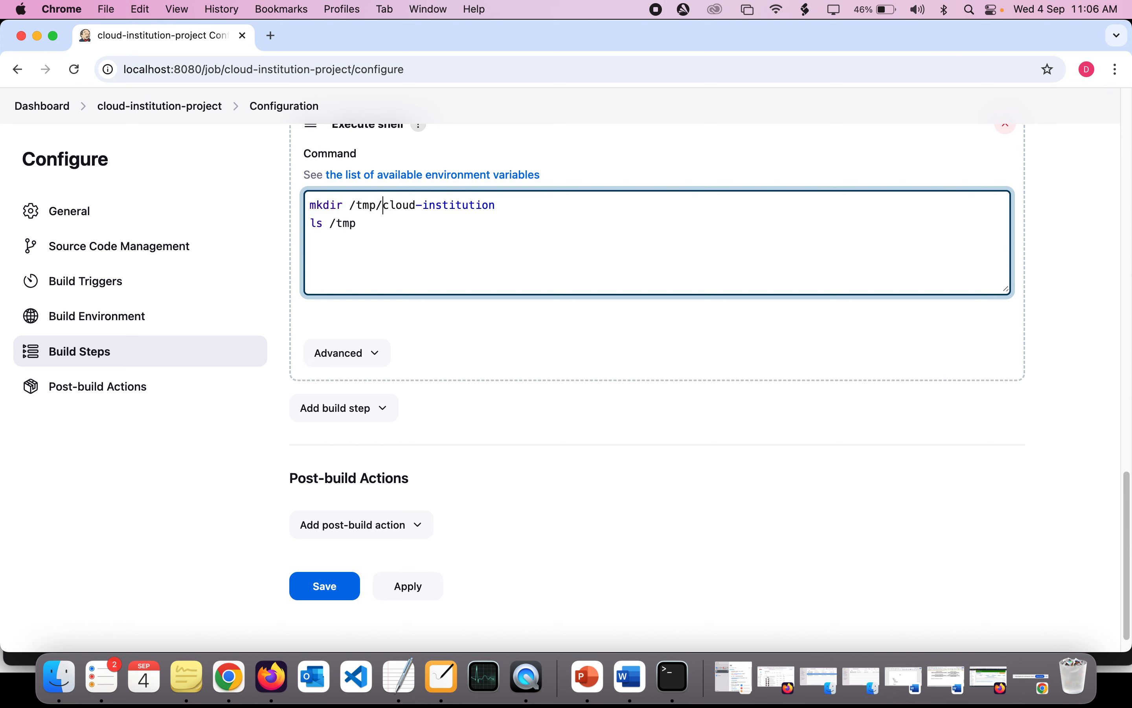
# - Review the mkdir line, highlighting the full command and its cloud-institution directory name
pyautogui.doubleClick(328, 205)
pyautogui.moveTo(327, 205); pyautogui.dragTo(494, 203)
pyautogui.doubleClick(405, 220)
pyautogui.doubleClick(393, 204)
pyautogui.moveTo(393, 202); pyautogui.dragTo(510, 202)
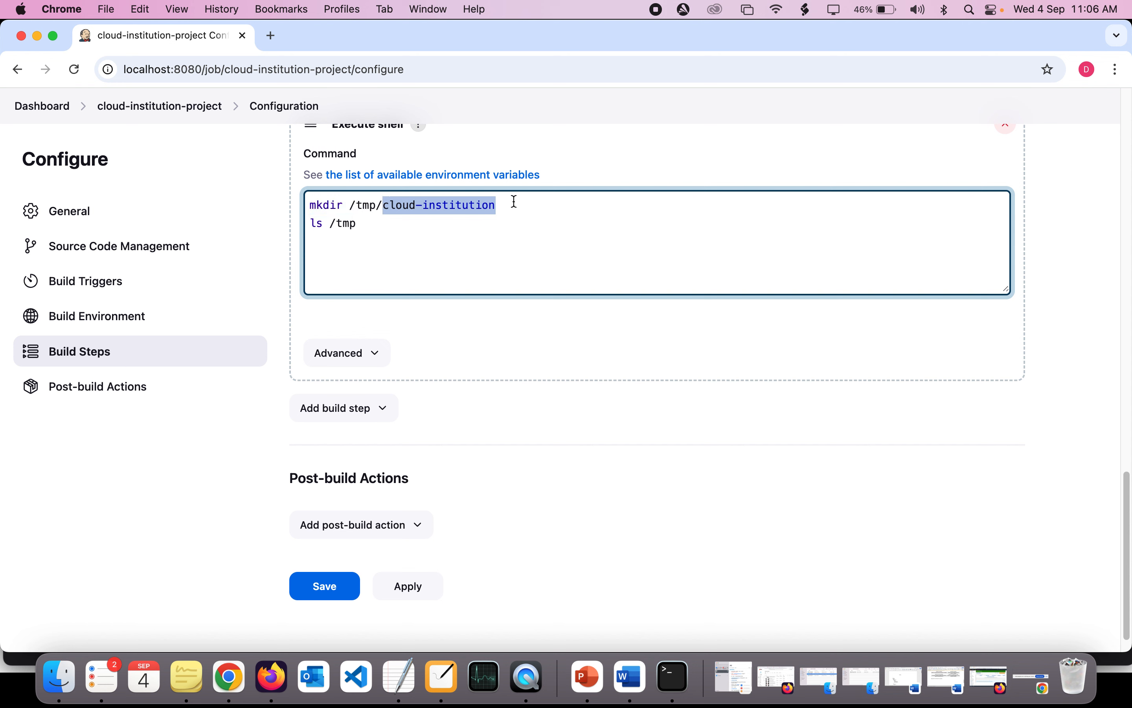
pyautogui.click(366, 224)
pyautogui.write('/')
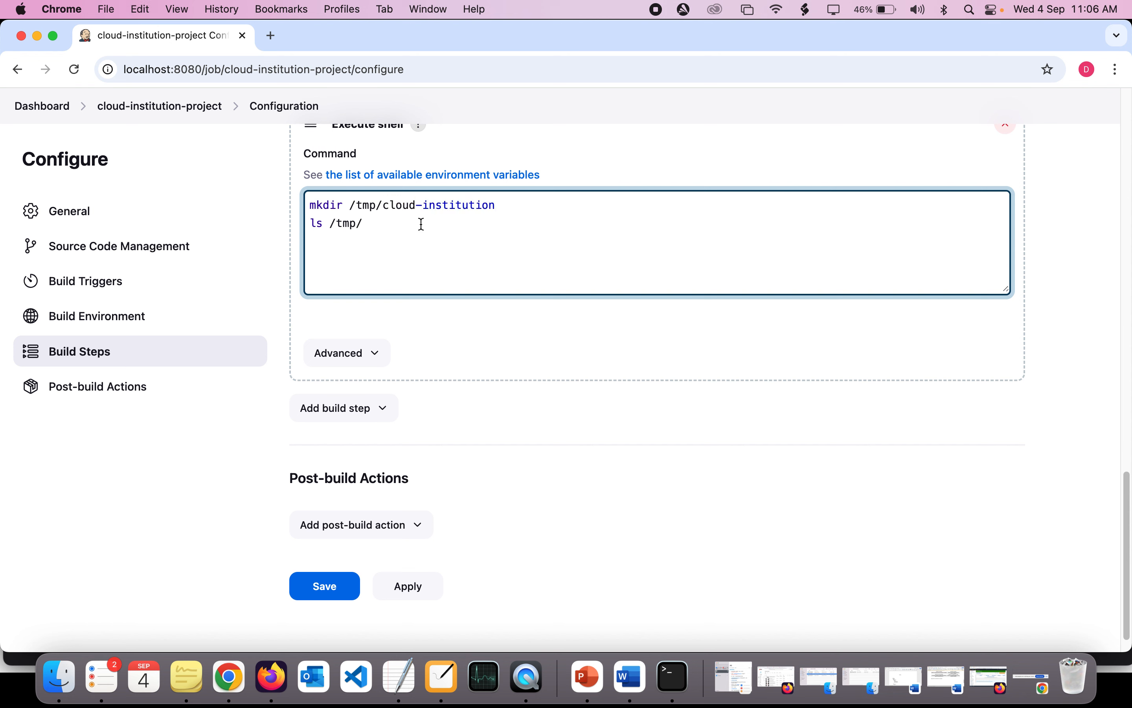
pyautogui.press('BackSpace')
# - Switch to Terminal and run "ls /tmp/cloud-institution", copying the path from the build step, to check whether the directory exists
pyautogui.click(674, 677)
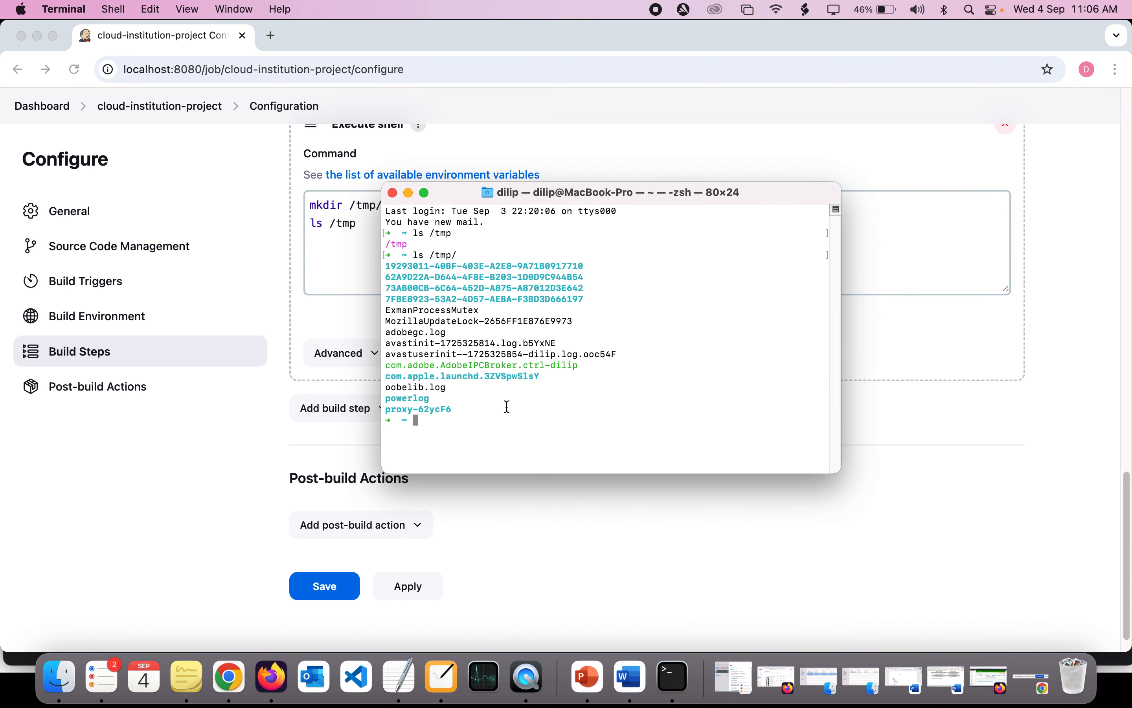
pyautogui.write('ls')
pyautogui.press('super+Tab')
pyautogui.moveTo(349, 204); pyautogui.dragTo(516, 203)
pyautogui.press('super+c')
pyautogui.press('super+Tab')
pyautogui.press('super+v')
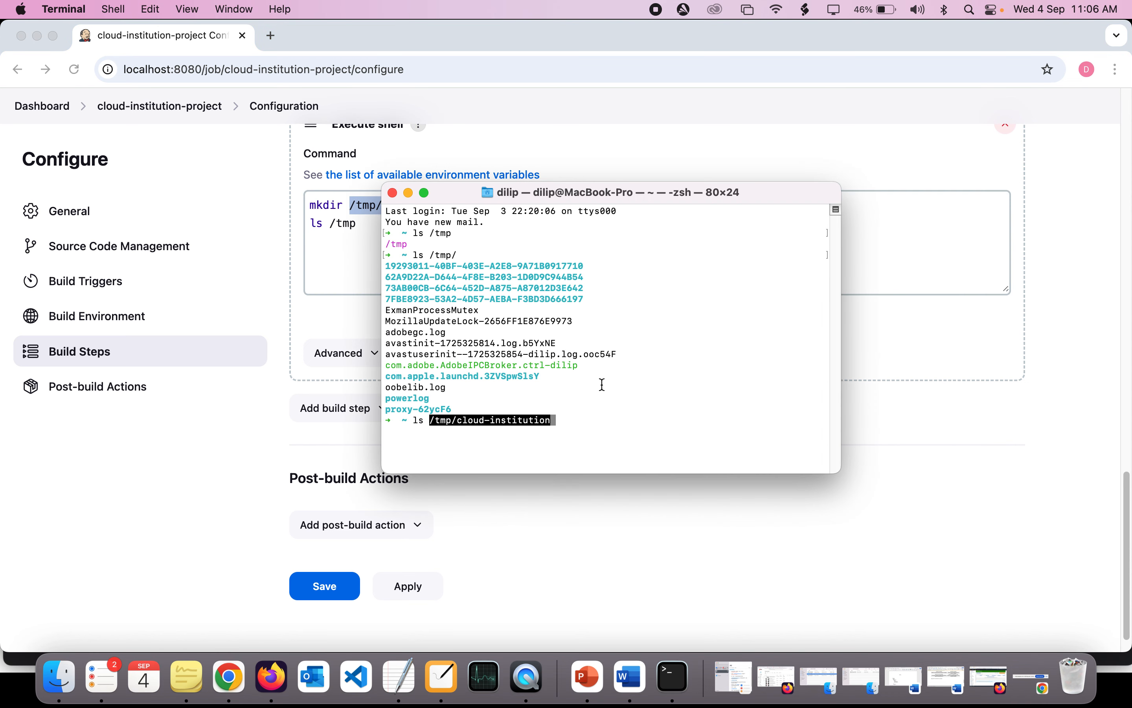
pyautogui.press('Return')
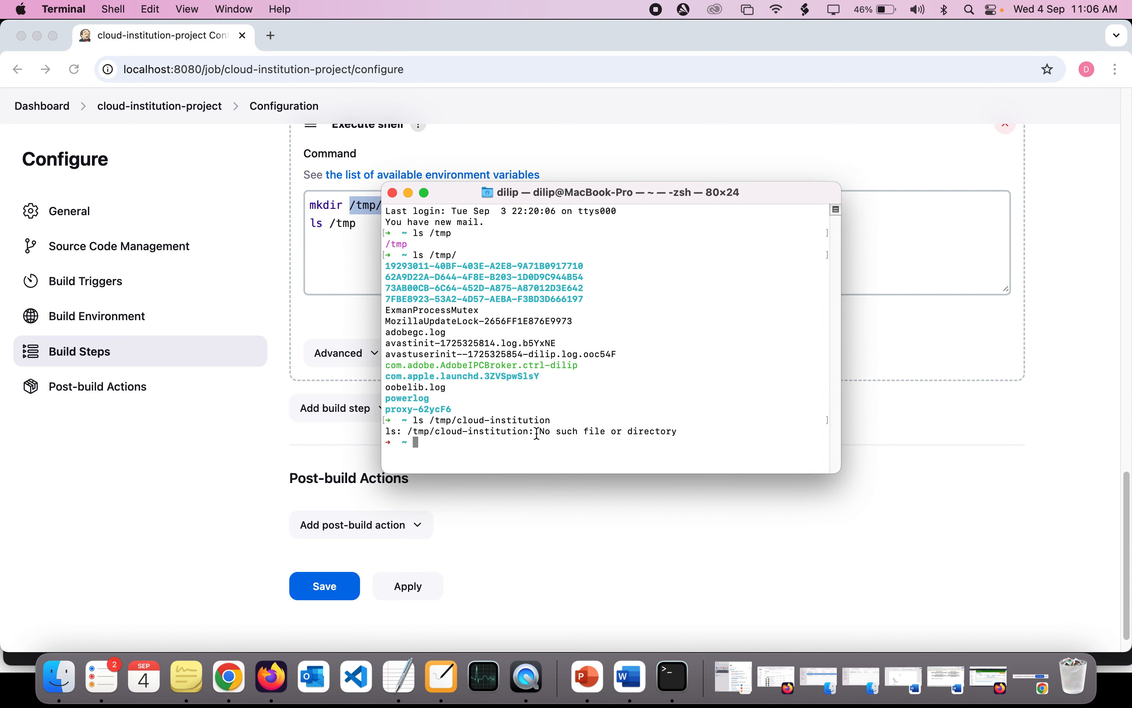
# - Return to Jenkins in Chrome and save the project configuration with the updated shell commands
pyautogui.press('super+Tab')
pyautogui.click(428, 253)
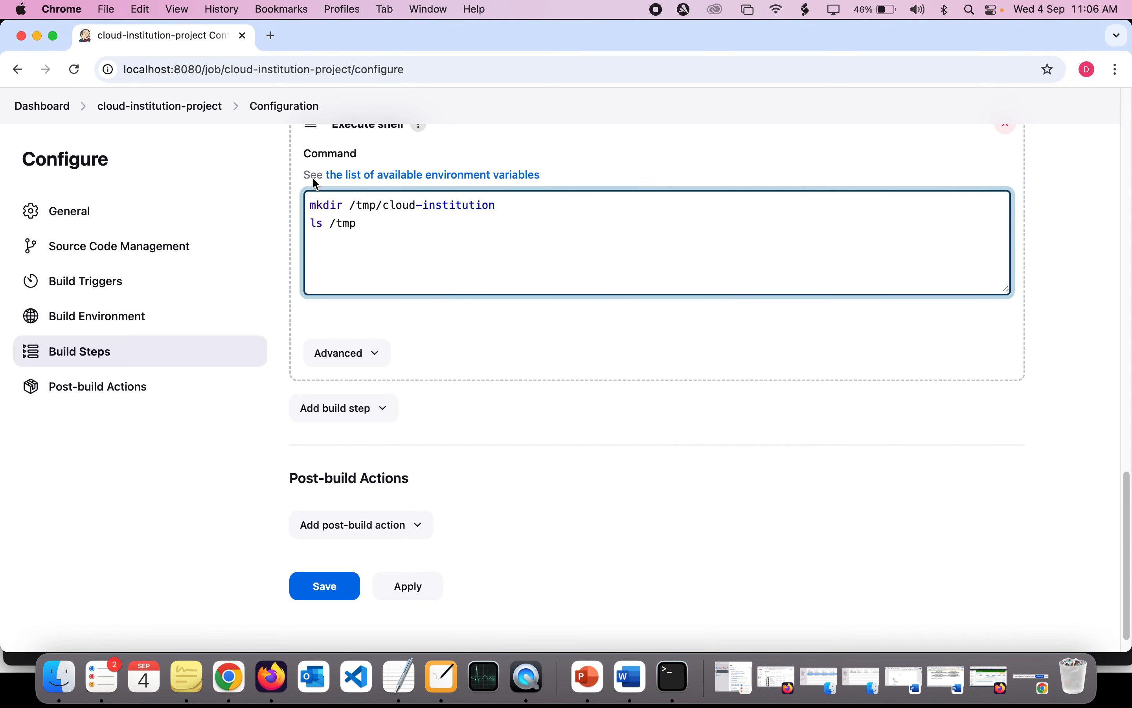
pyautogui.scroll(-2, 428, 327)
pyautogui.scroll(2, 436, 369)
pyautogui.scroll(-3, 436, 370)
pyautogui.click(310, 558)
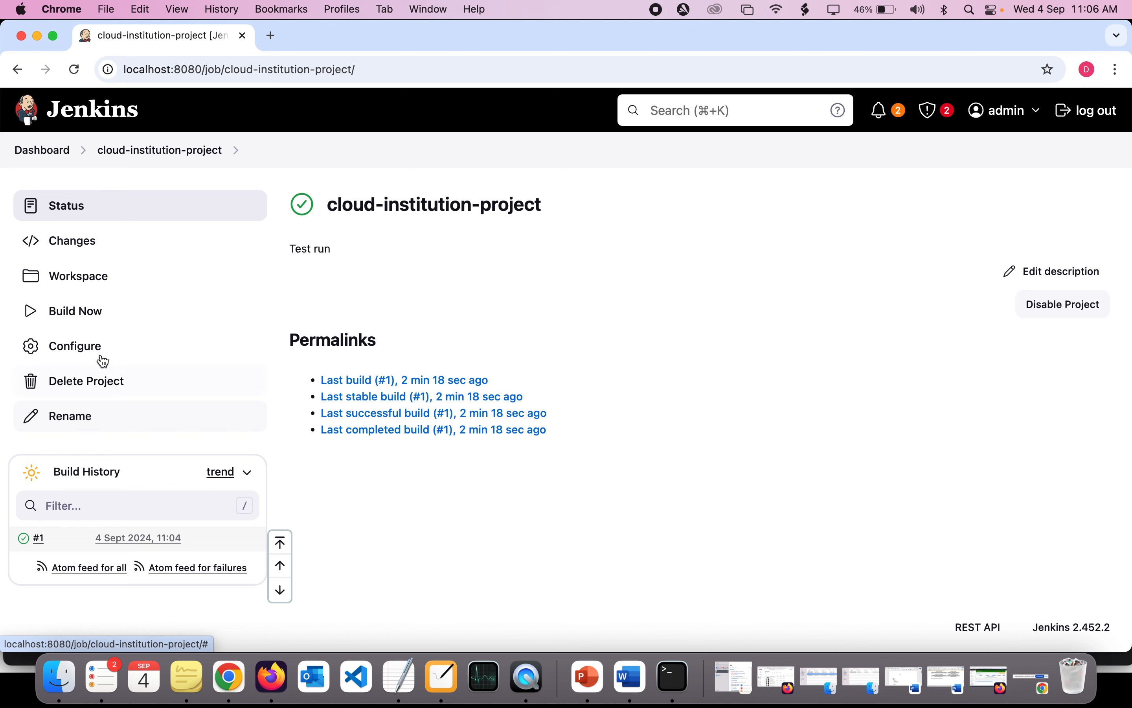
# - Build the project again and open the console output of build #2
pyautogui.click(88, 322)
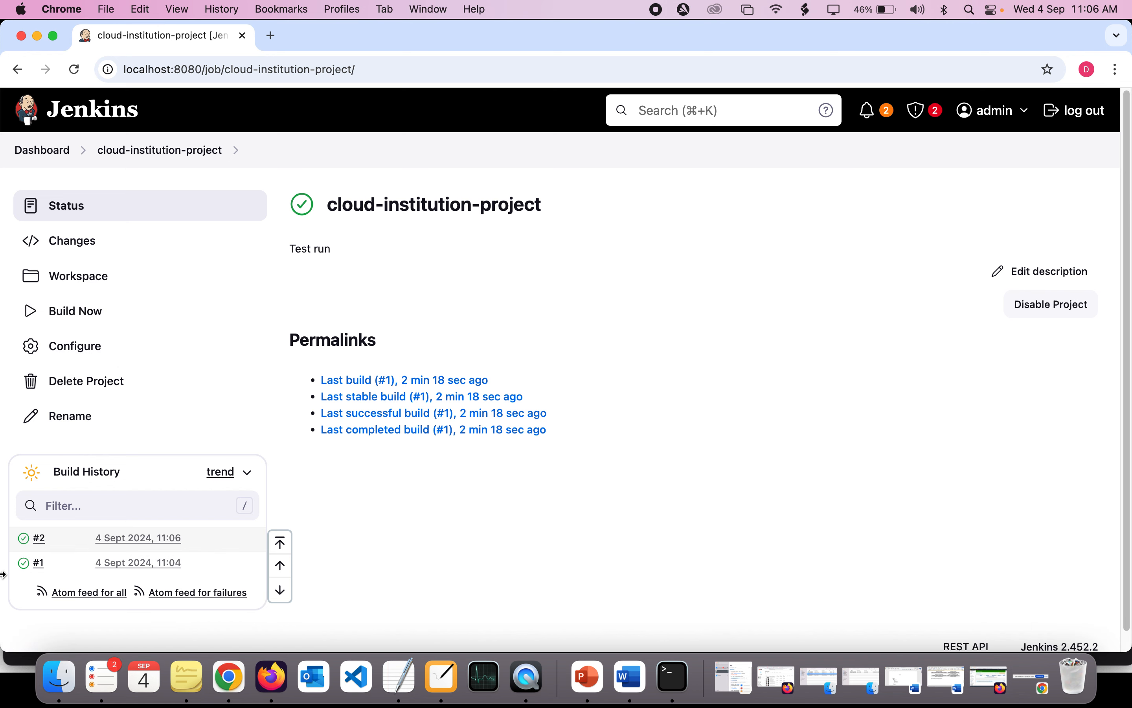
pyautogui.scroll(5, 28, 541)
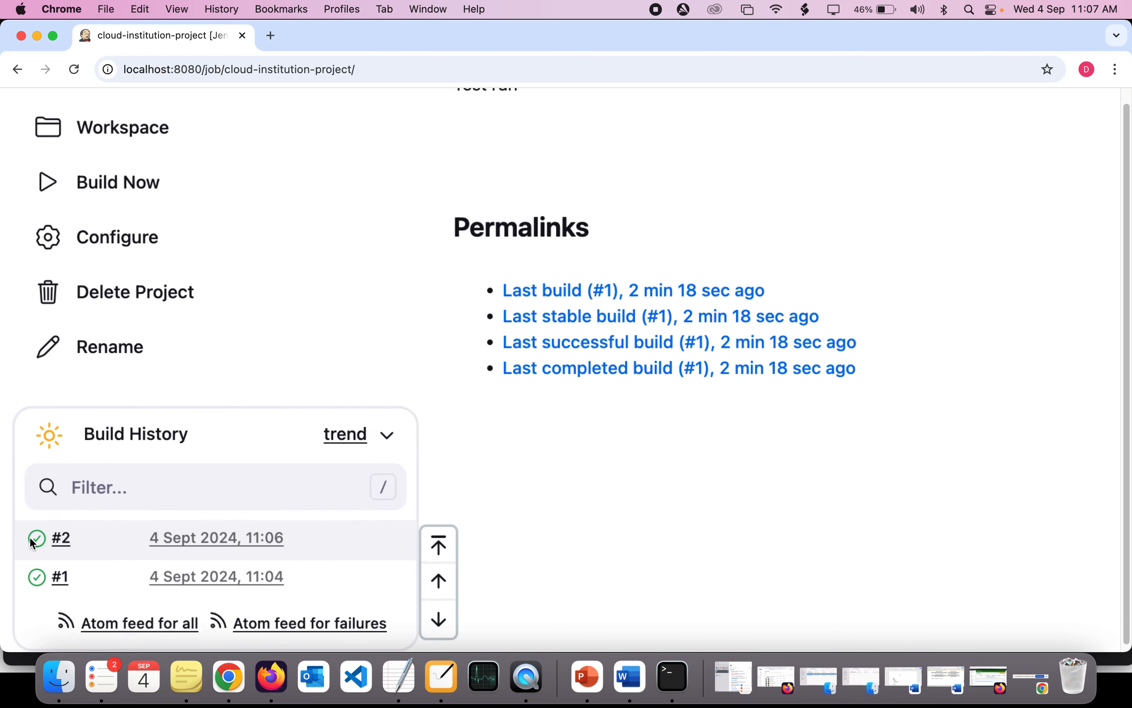
pyautogui.click(95, 542)
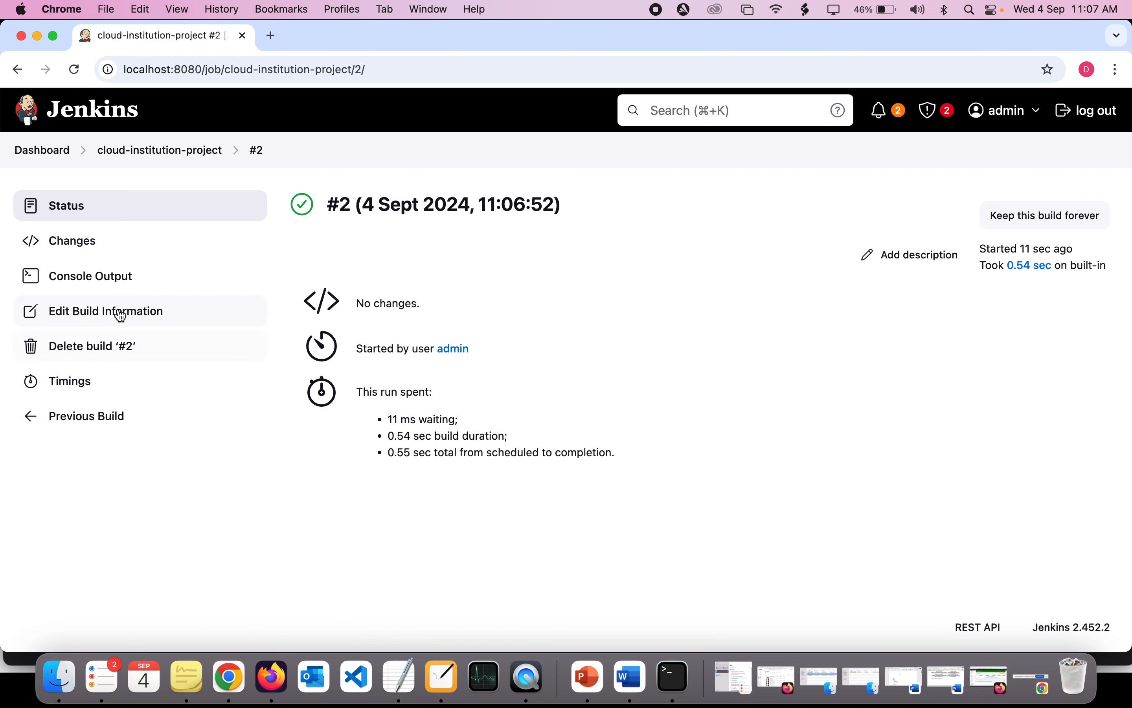
pyautogui.click(107, 280)
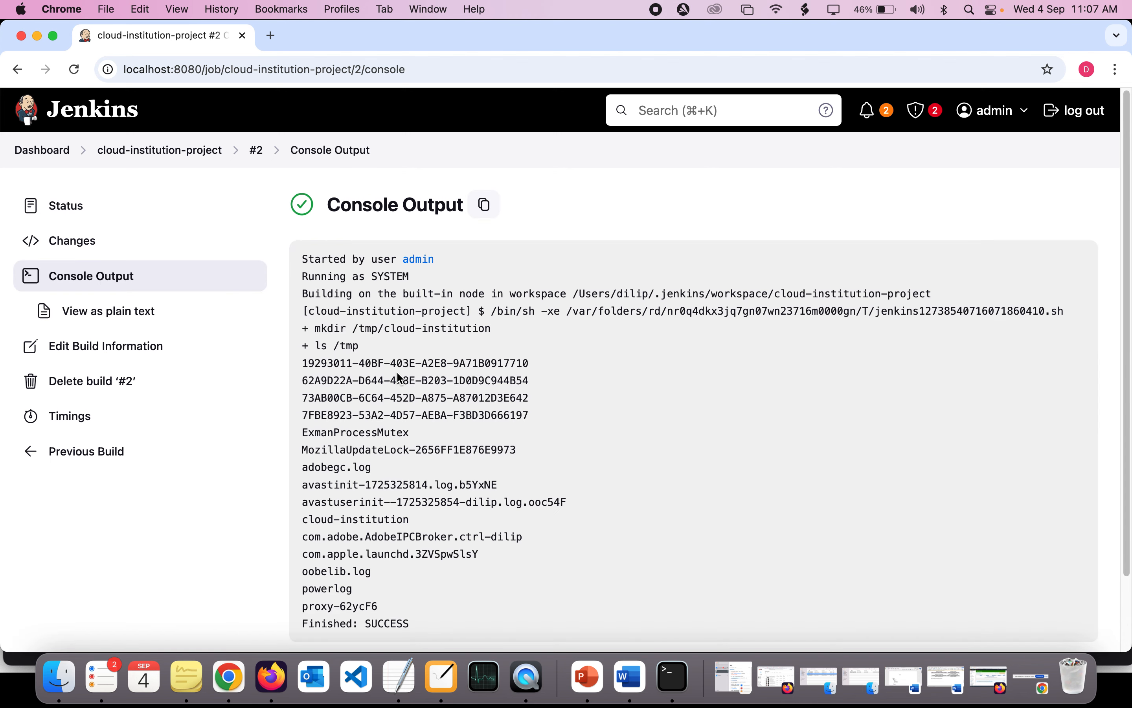
pyautogui.scroll(-3, 400, 378)
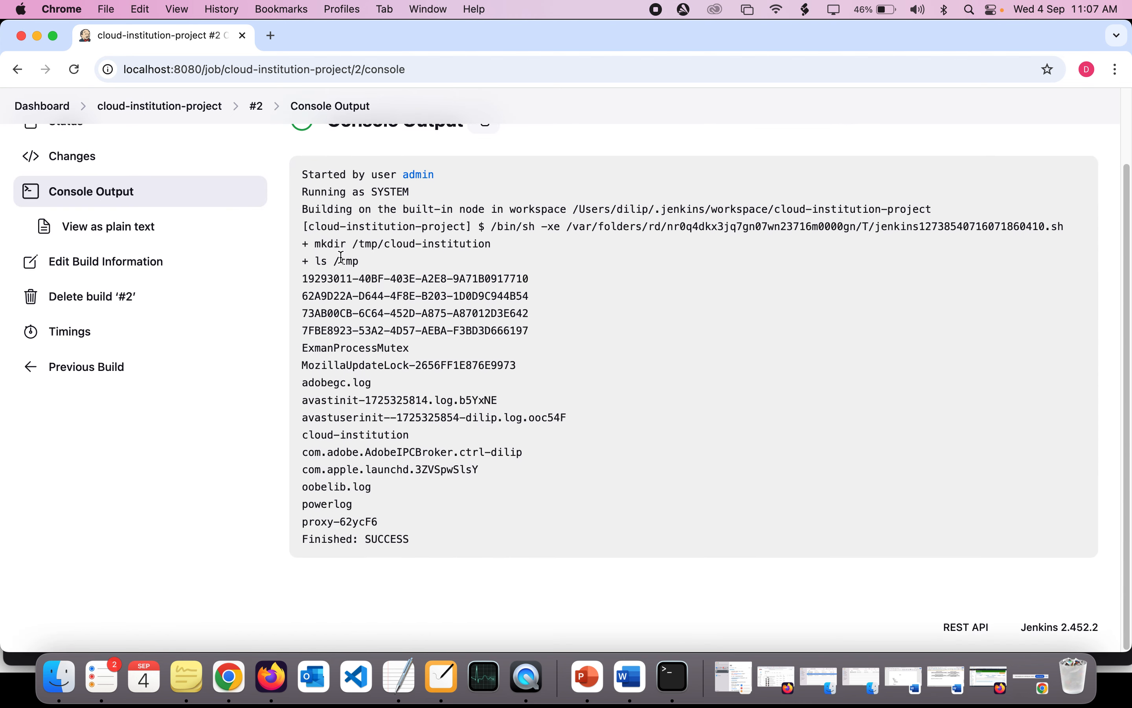
# - Examine build #2's console output, highlighting the mkdir command and the cloud-institution entry in the /tmp listing
pyautogui.moveTo(332, 248); pyautogui.dragTo(438, 248)
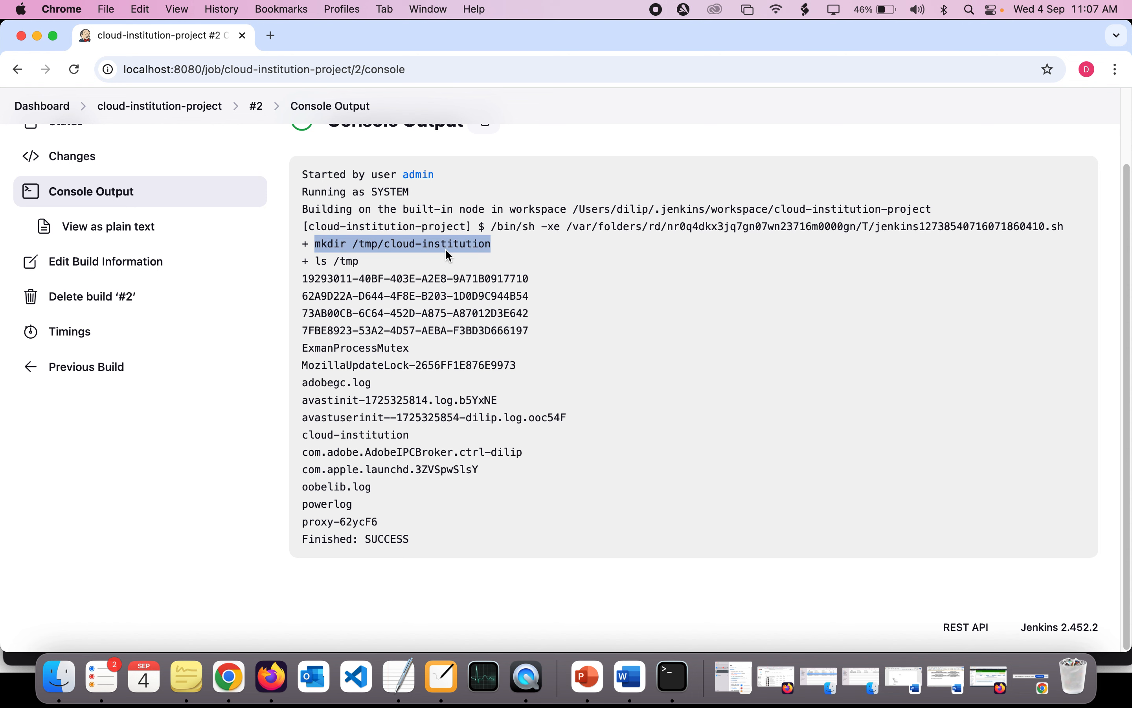
pyautogui.click(446, 249)
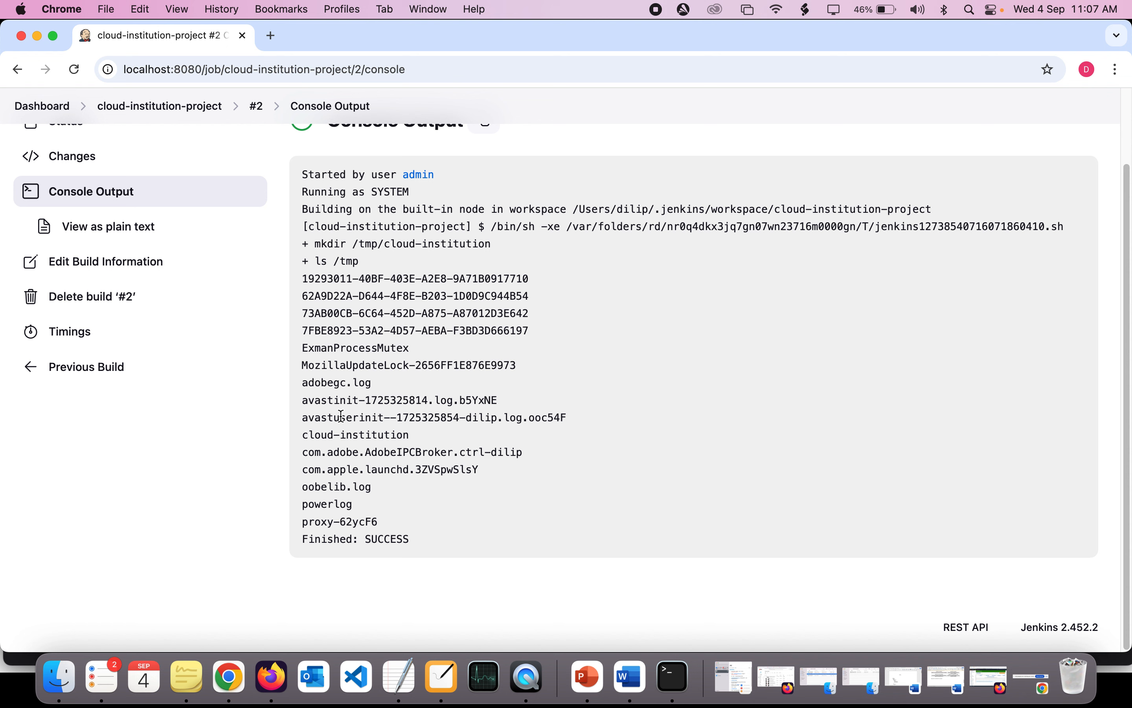
pyautogui.moveTo(313, 433); pyautogui.dragTo(386, 433)
pyautogui.tripleClick(385, 433)
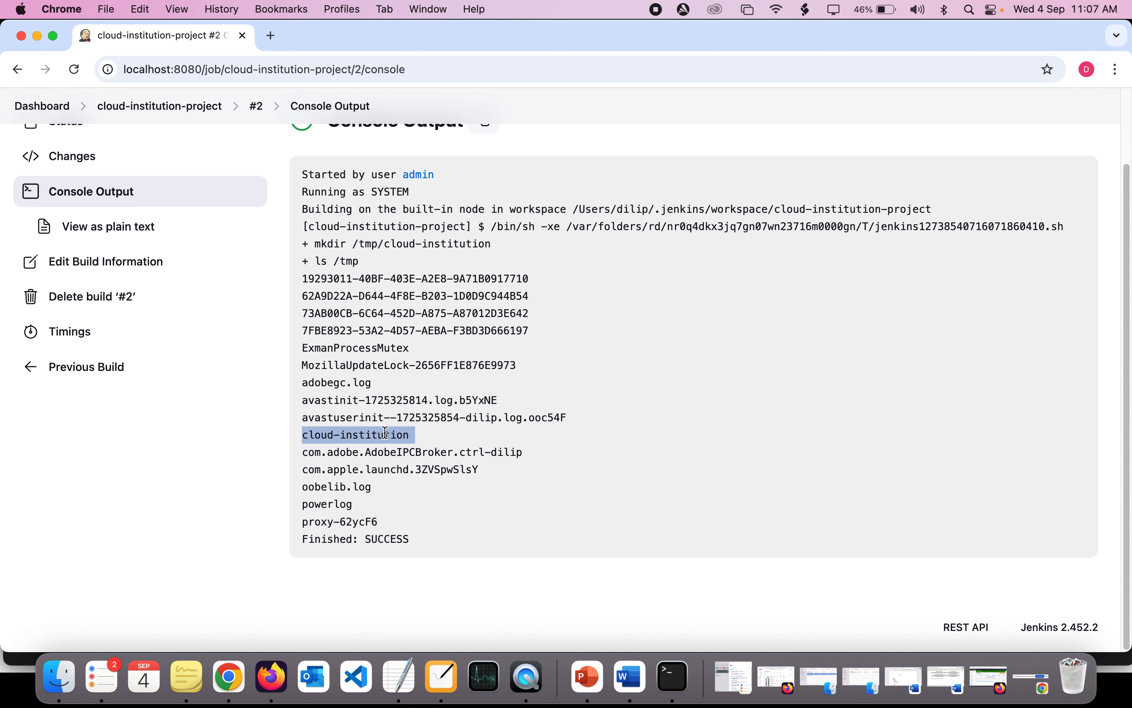
pyautogui.tripleClick(385, 433)
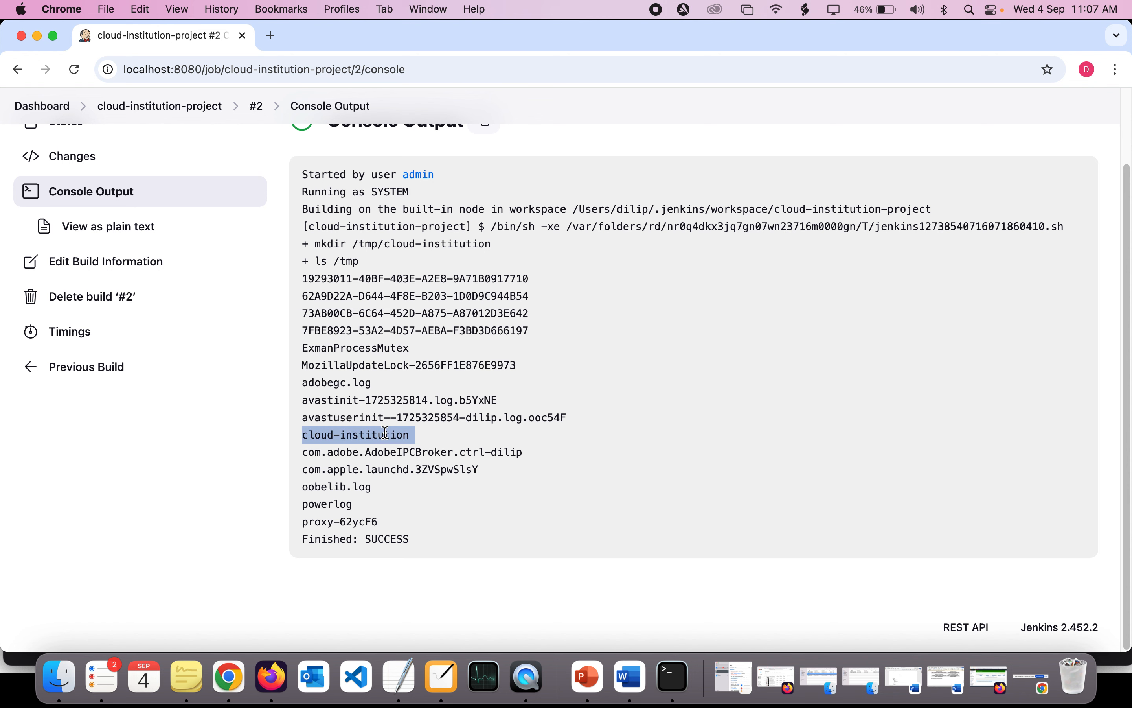
# - Switch to Terminal and rerun "ls /tmp/cloud-institution" to check for the directory
pyautogui.click(668, 684)
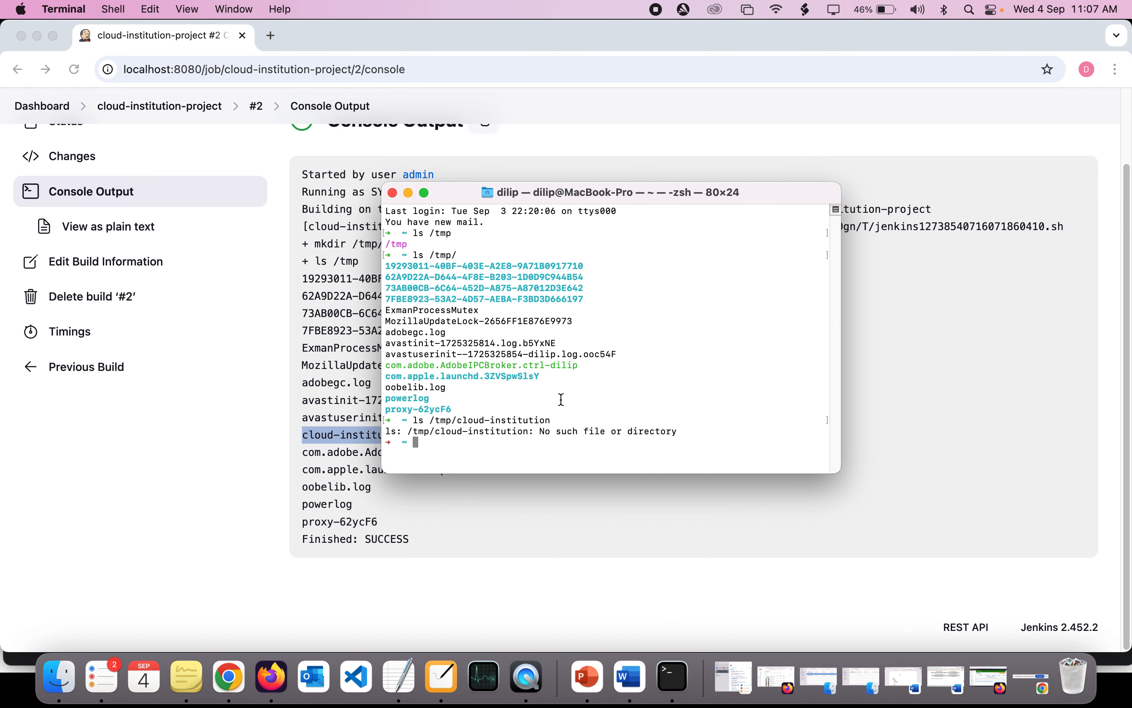
pyautogui.press('Up')
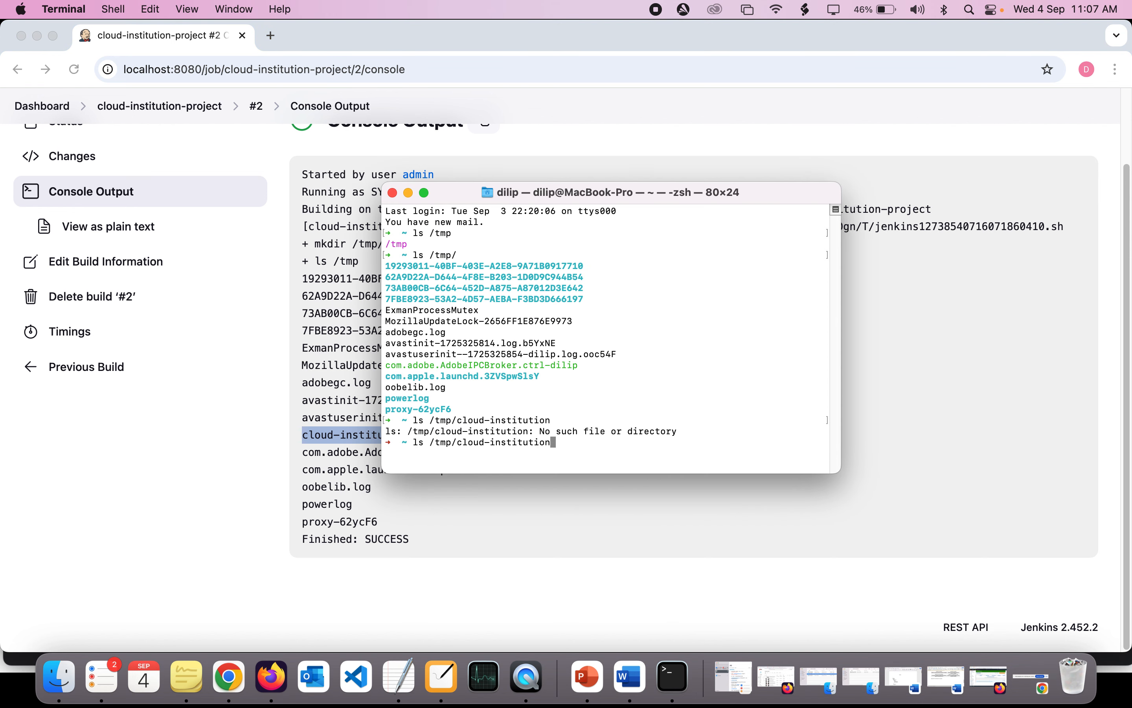
pyautogui.press('Return')
# - Compare the two "ls /tmp/cloud-institution" runs by highlighting the latest command and the output line of the earlier one
pyautogui.moveTo(417, 444); pyautogui.dragTo(495, 447)
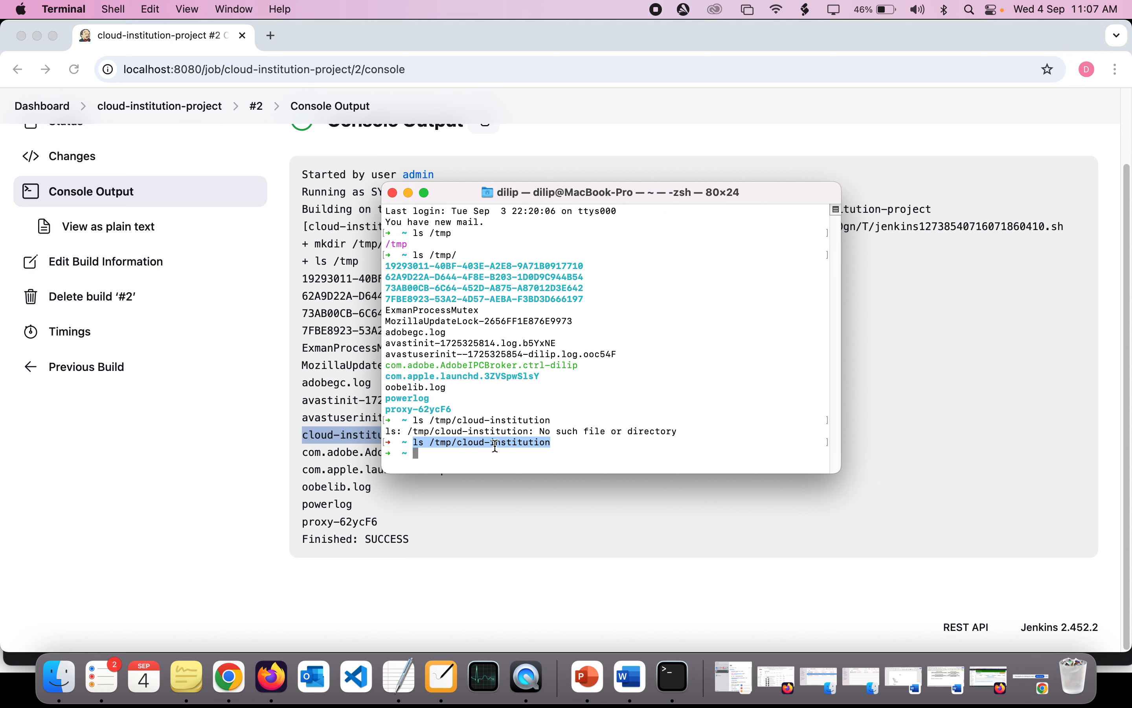
pyautogui.click(495, 447)
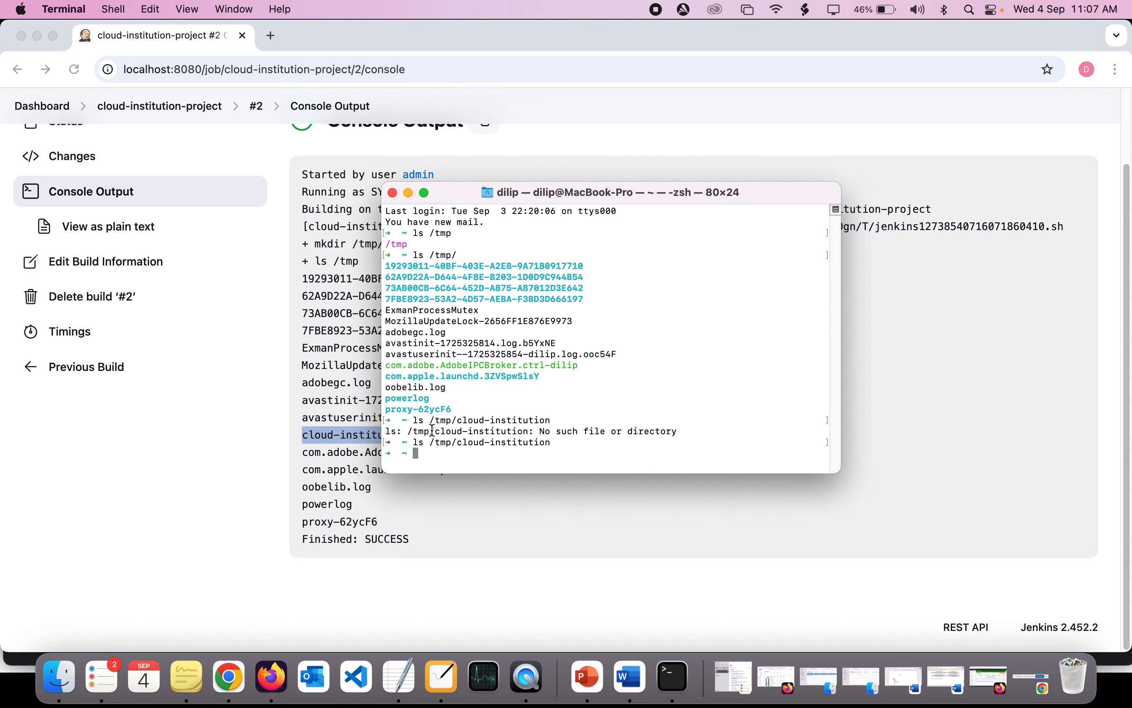
pyautogui.moveTo(387, 431); pyautogui.dragTo(640, 427)
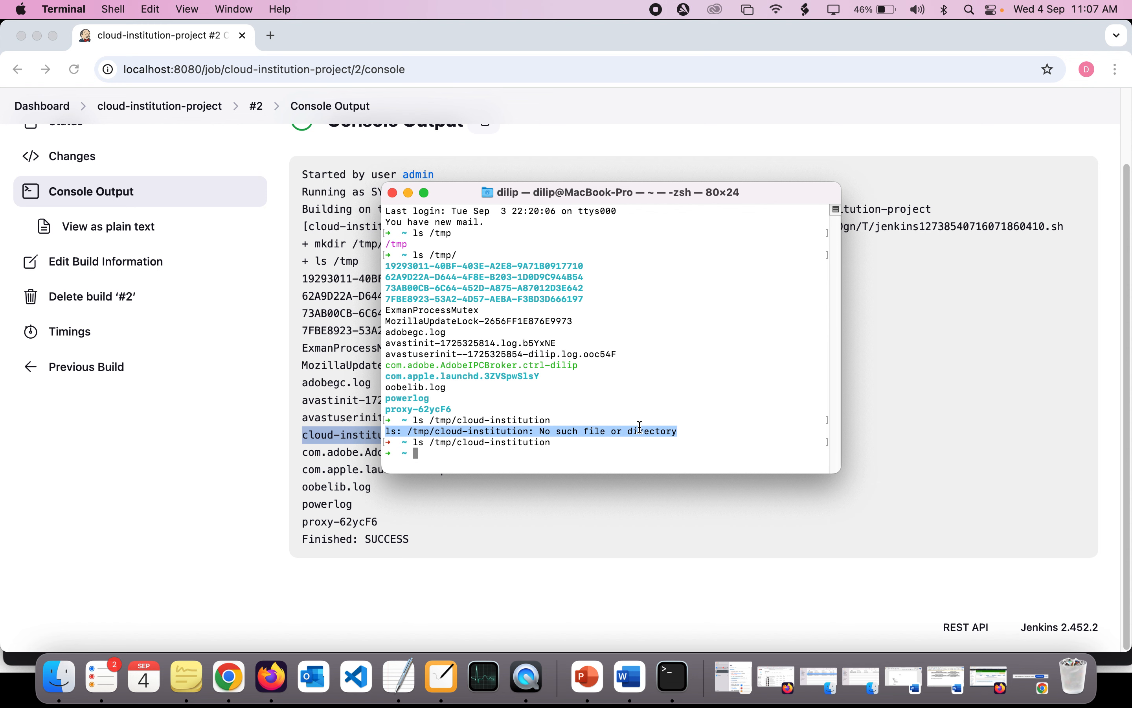
pyautogui.click(640, 428)
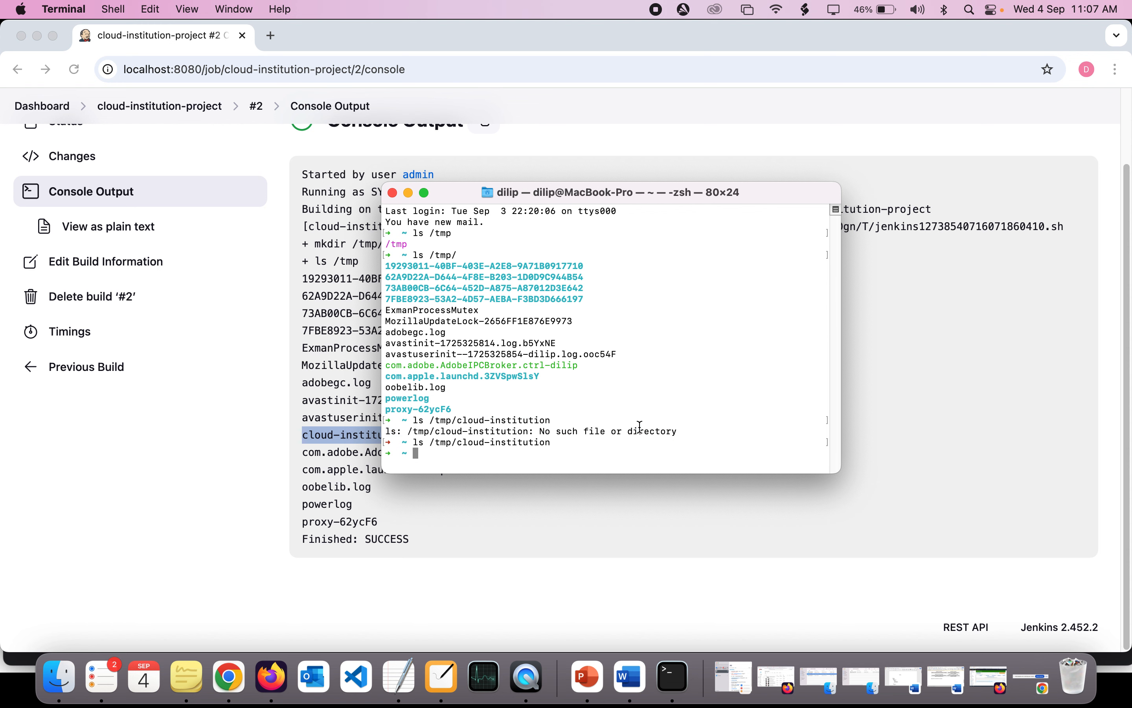
pyautogui.doubleClick(420, 441)
pyautogui.moveTo(419, 440); pyautogui.dragTo(550, 444)
pyautogui.click(576, 432)
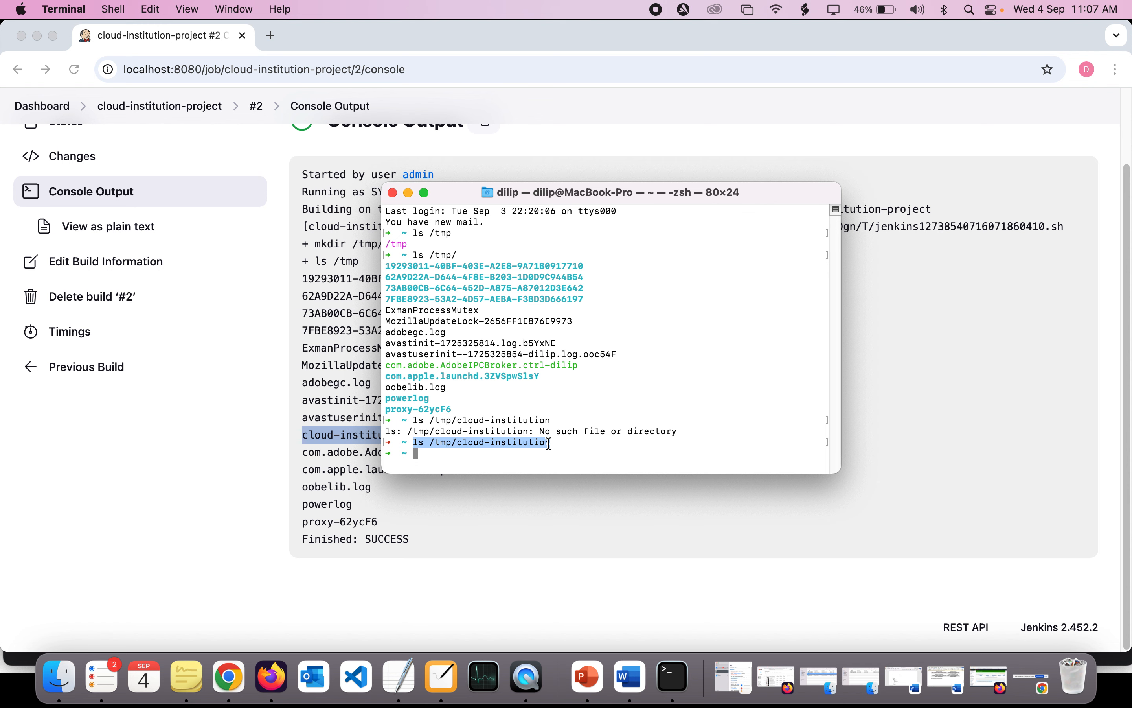
pyautogui.click(550, 444)
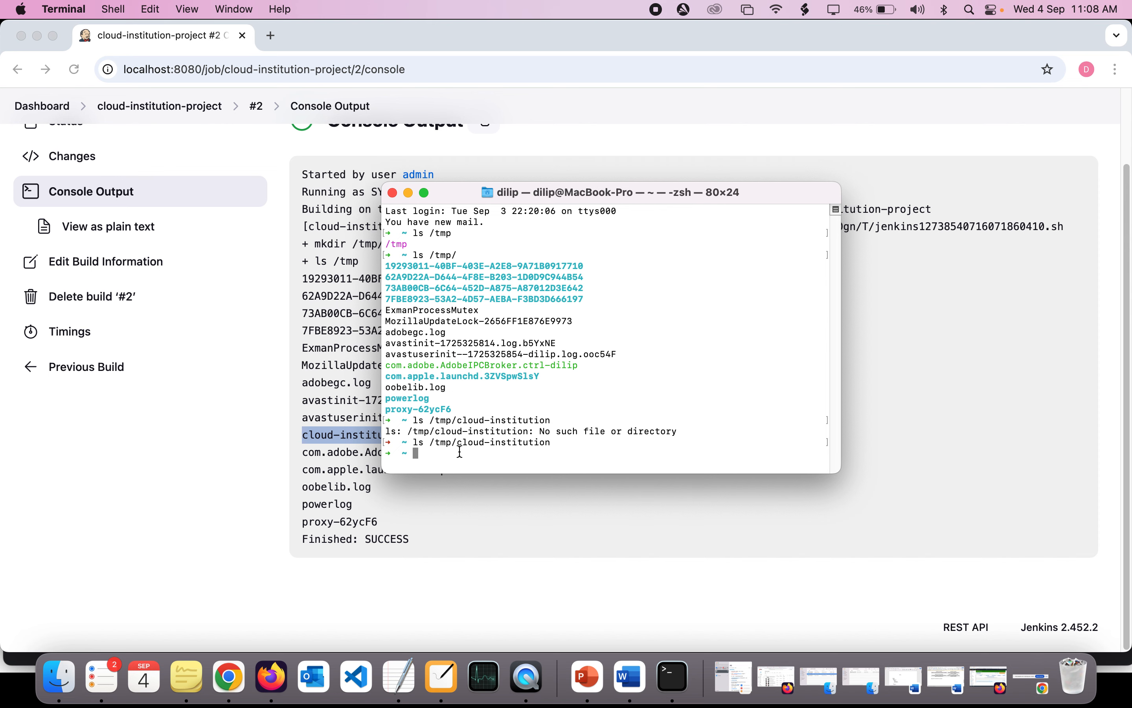
# - Return to Jenkins in Chrome and open the configuration of cloud-institution-project
pyautogui.click(279, 522)
pyautogui.scroll(3, 279, 522)
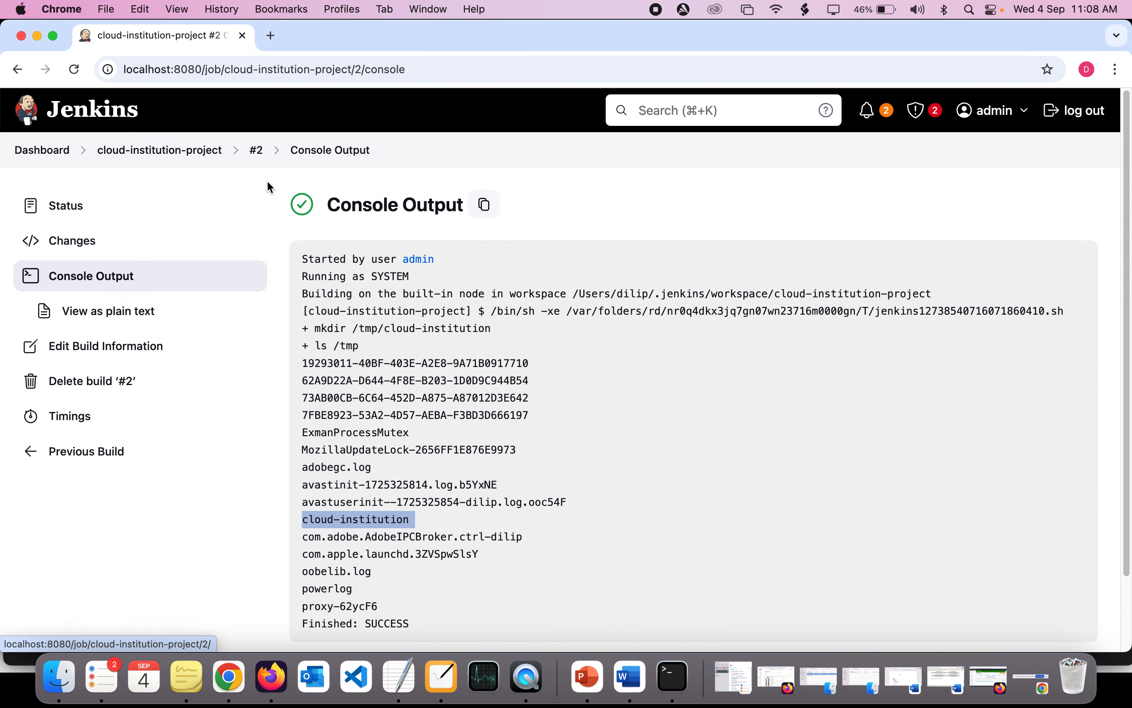
pyautogui.click(256, 150)
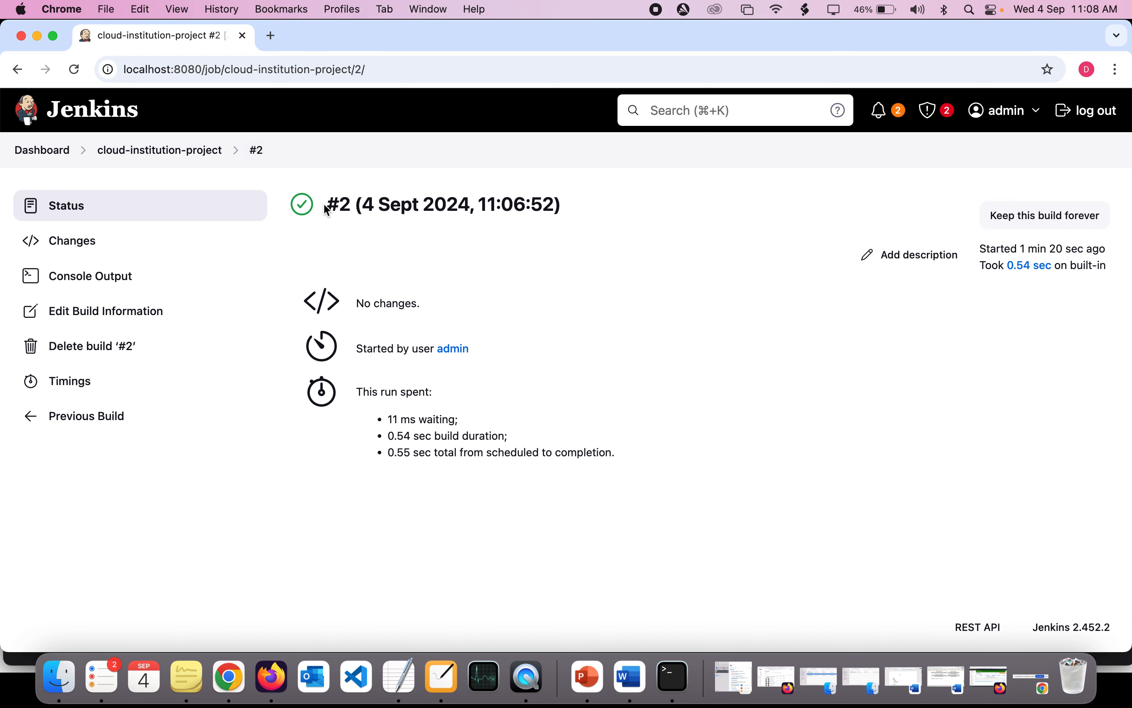
pyautogui.click(194, 150)
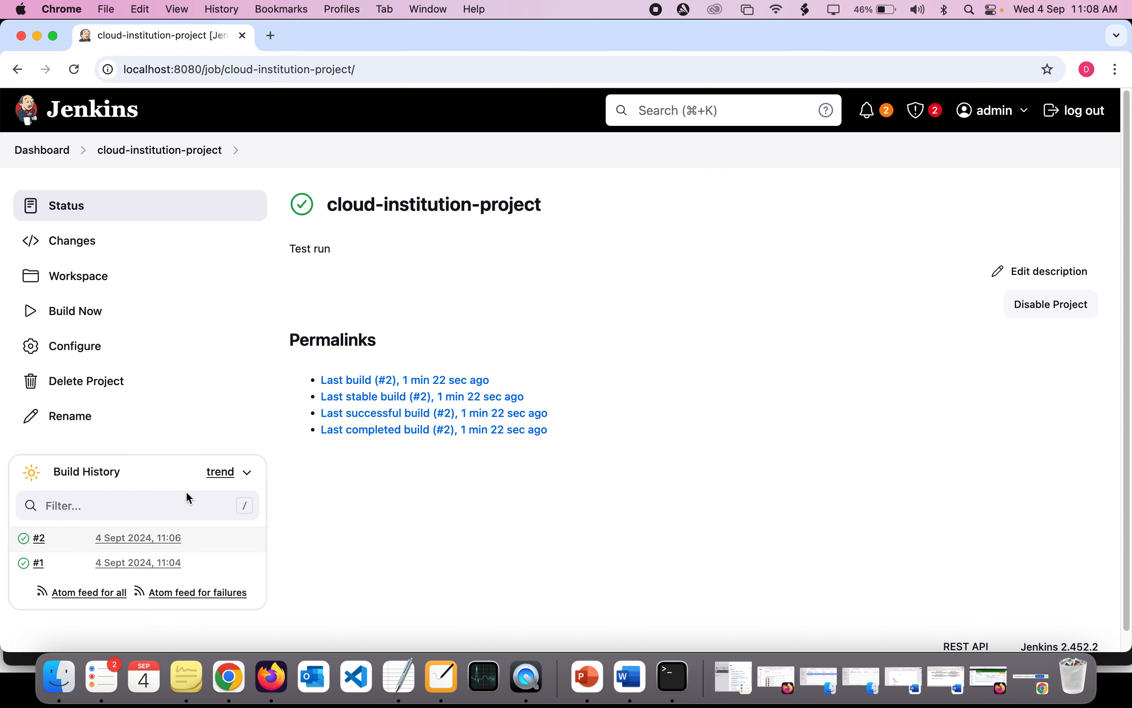
pyautogui.click(83, 357)
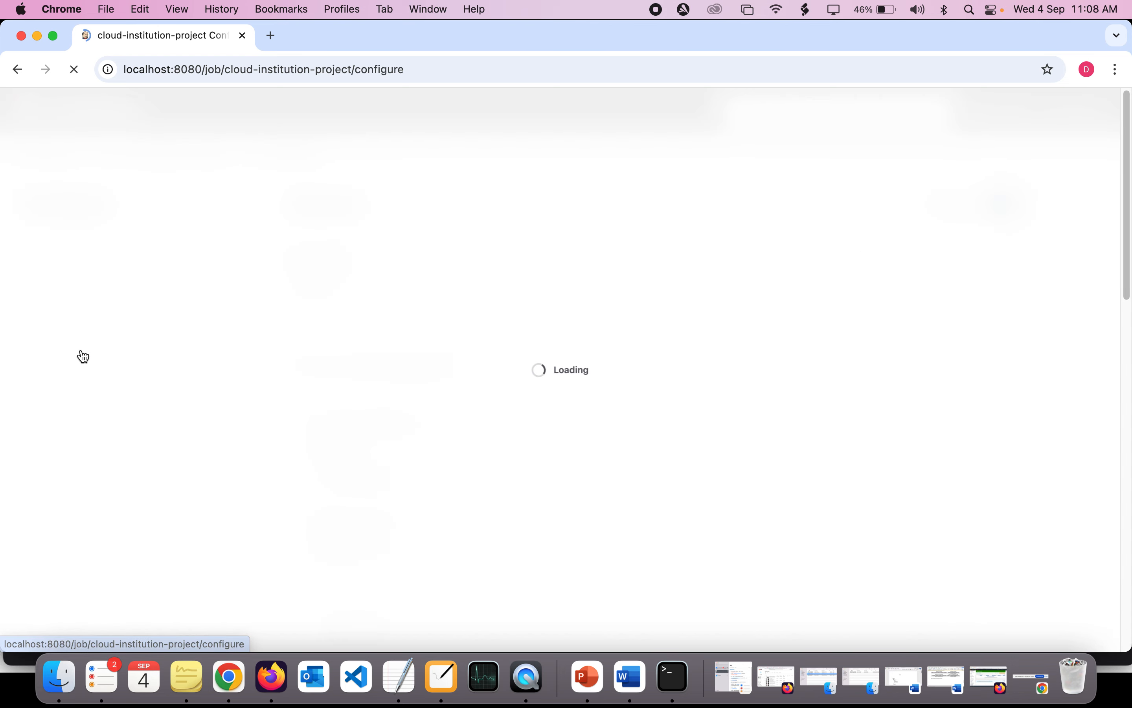
# - Change the second command of the Execute shell step to "lss /tmp" and save the project configuration
pyautogui.scroll(-15, 354, 381)
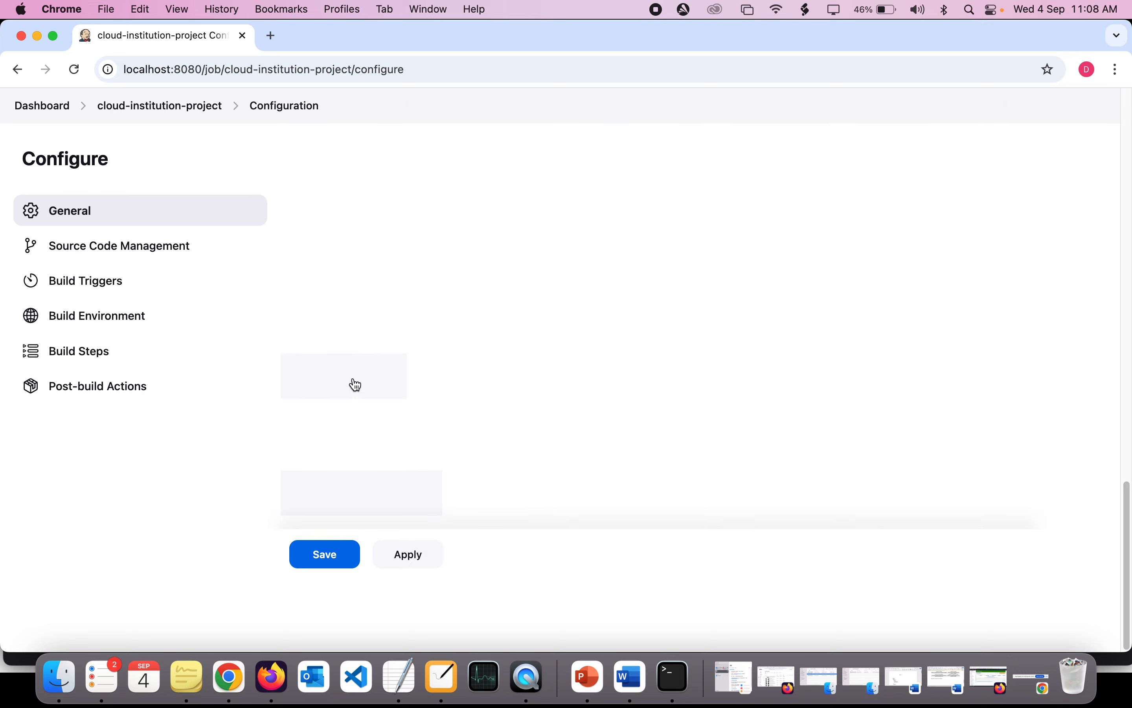
pyautogui.click(323, 236)
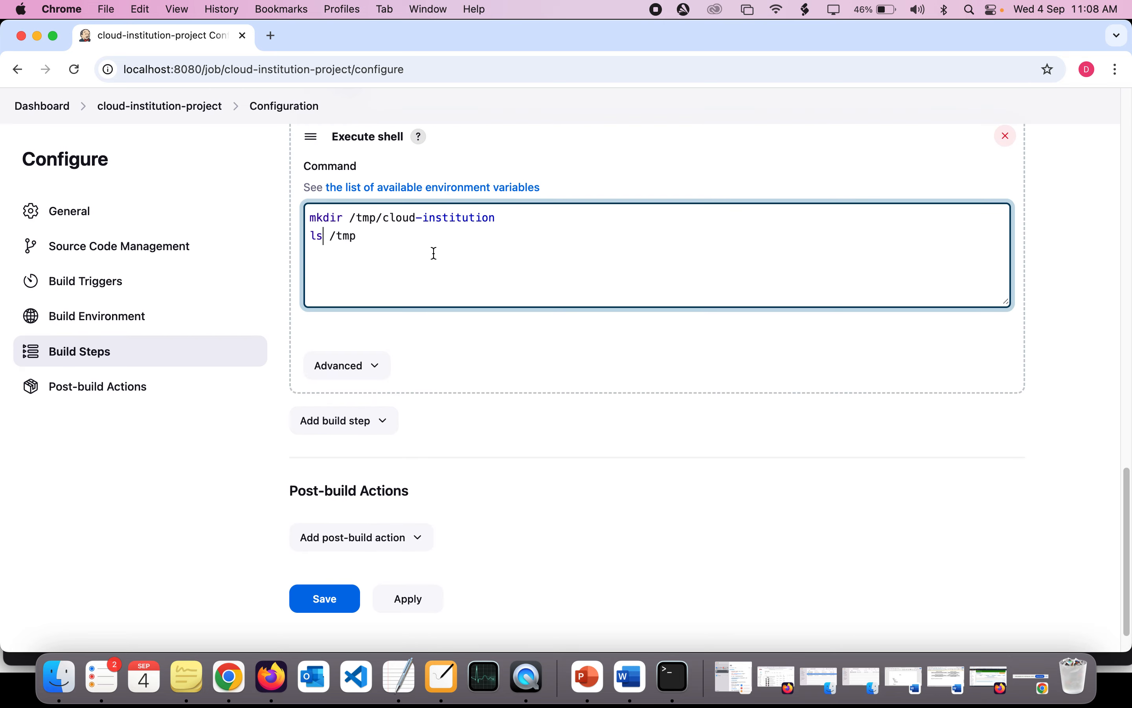
pyautogui.write('s')
pyautogui.click(338, 604)
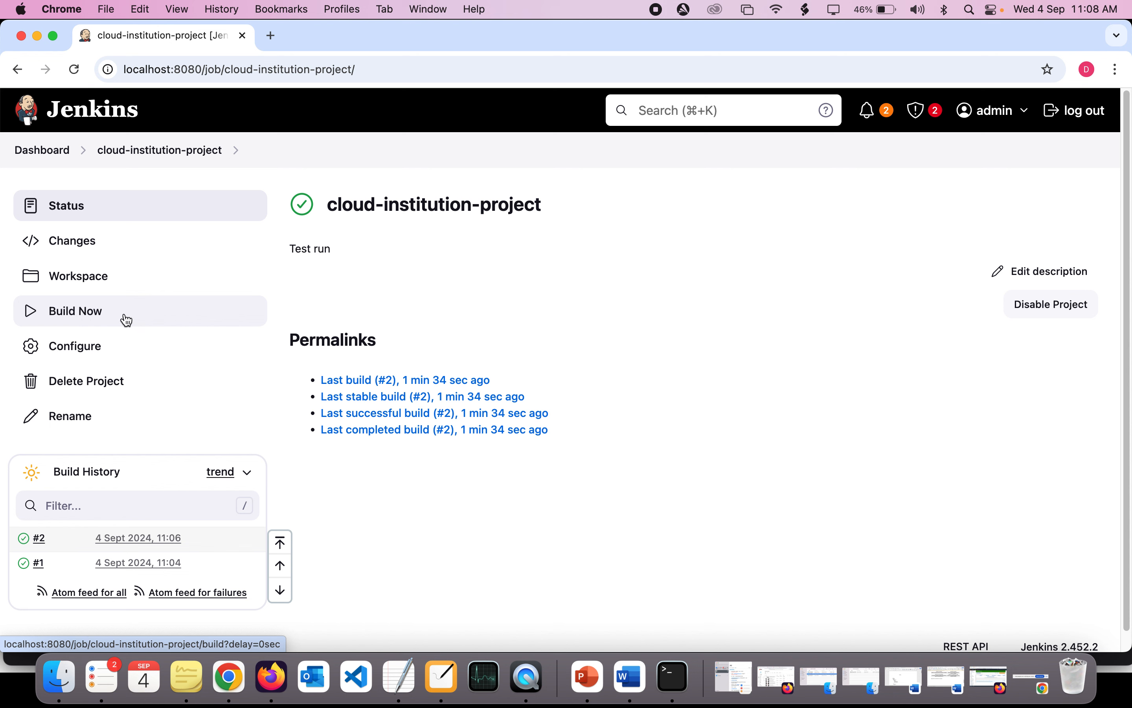
# - Build the project again and open the console output of build #3
pyautogui.click(94, 312)
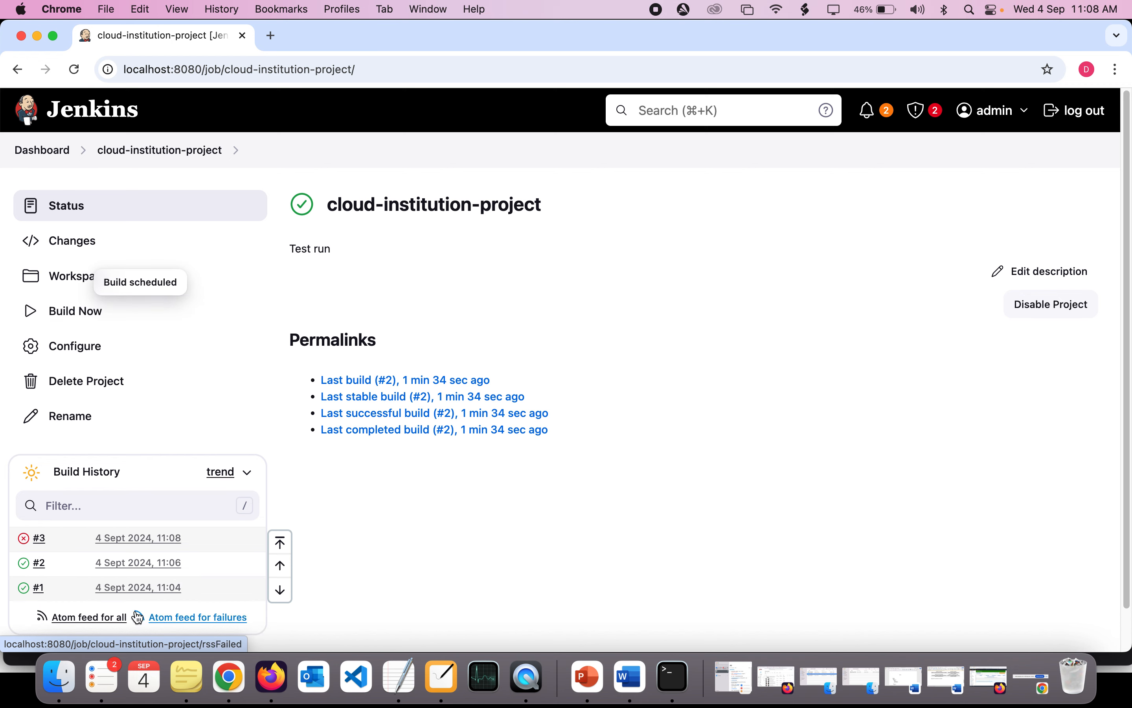
pyautogui.scroll(5, 67, 600)
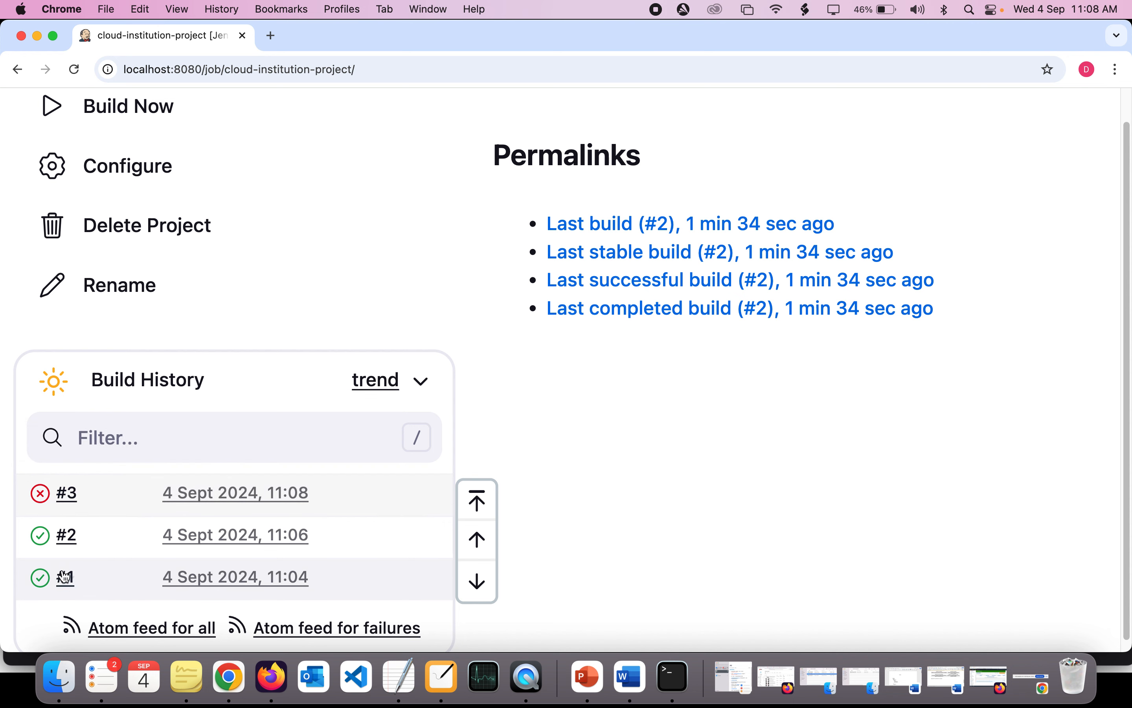
pyautogui.click(68, 490)
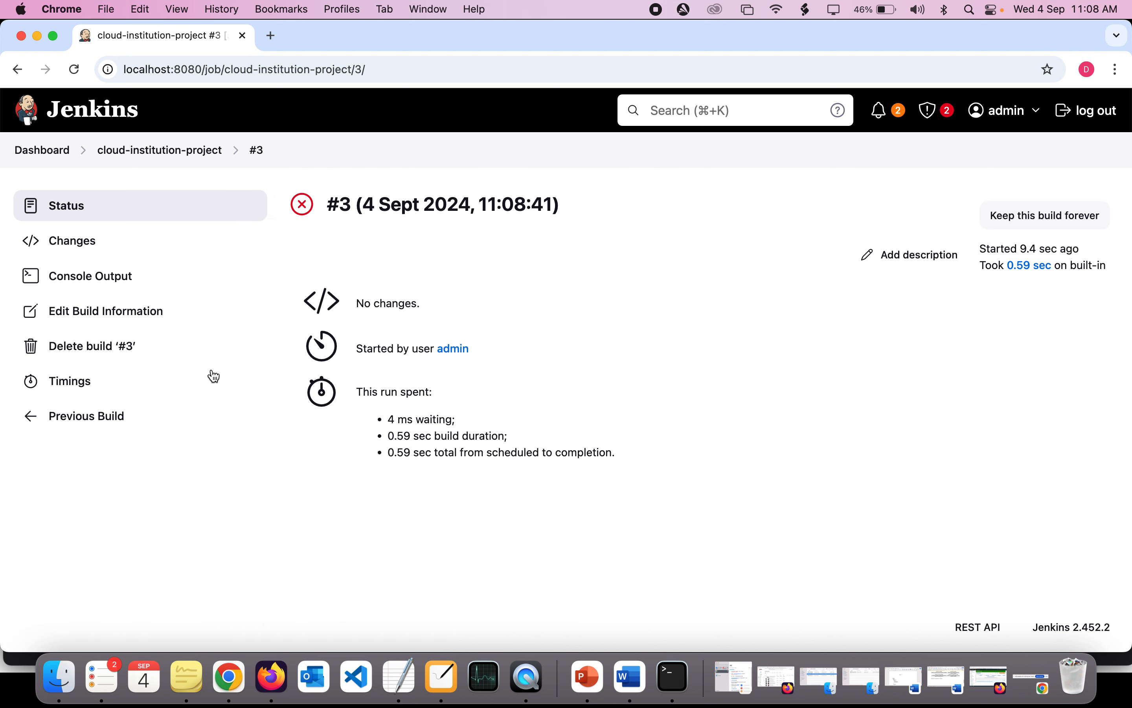
pyautogui.click(115, 288)
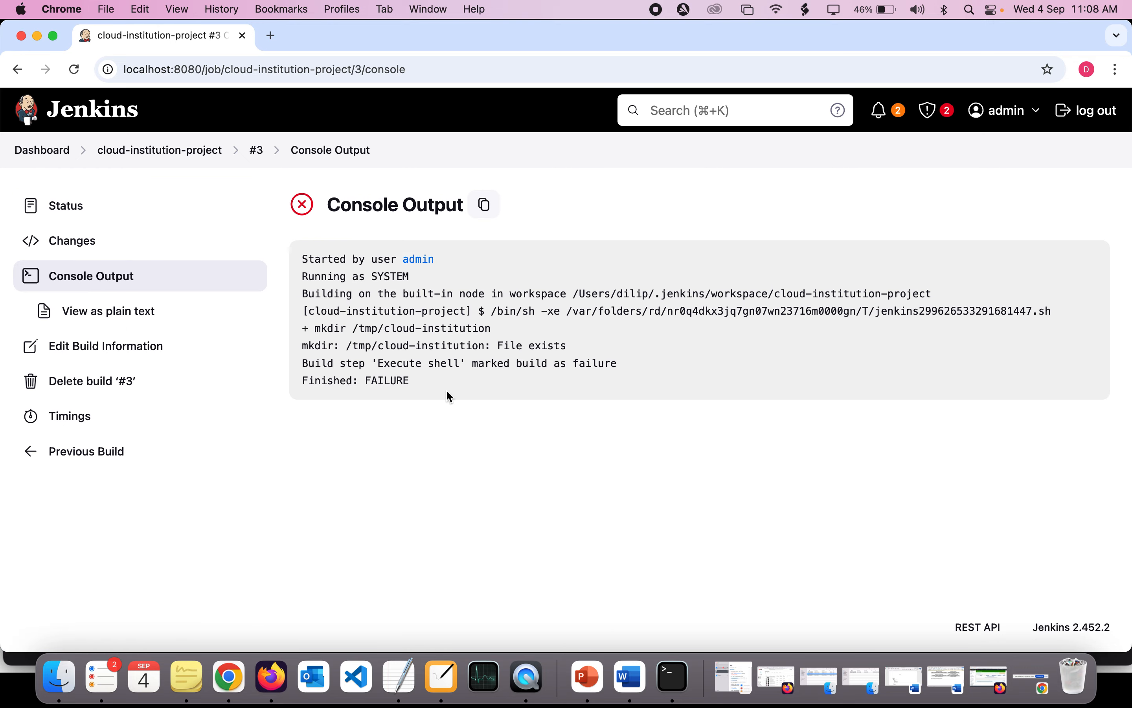
# - Examine build #3's console output, highlighting the mkdir message and the line about the Execute shell build step
pyautogui.scroll(5, 449, 395)
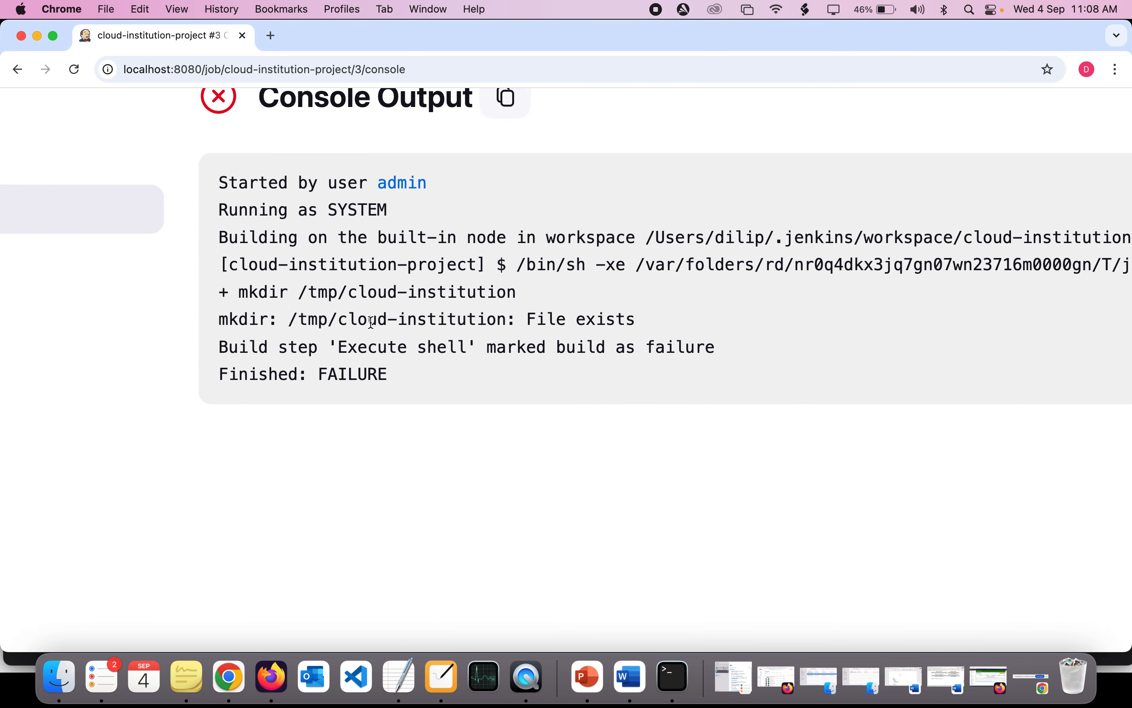
pyautogui.moveTo(289, 320); pyautogui.dragTo(654, 332)
pyautogui.click(512, 323)
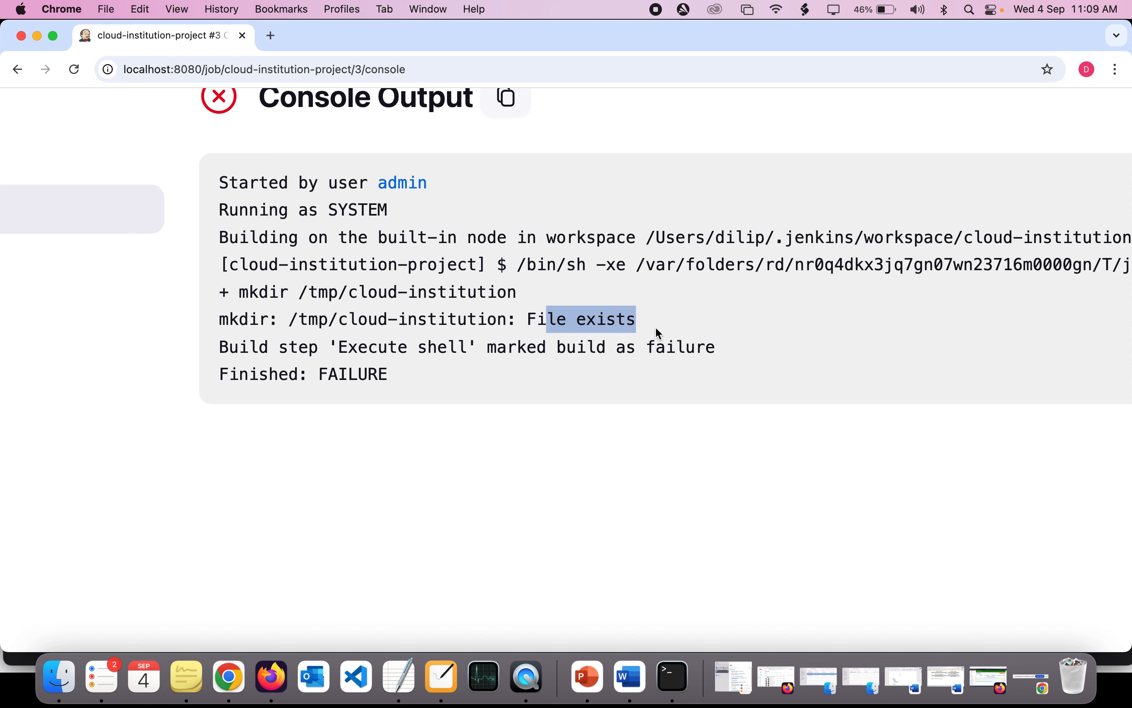
pyautogui.tripleClick(332, 347)
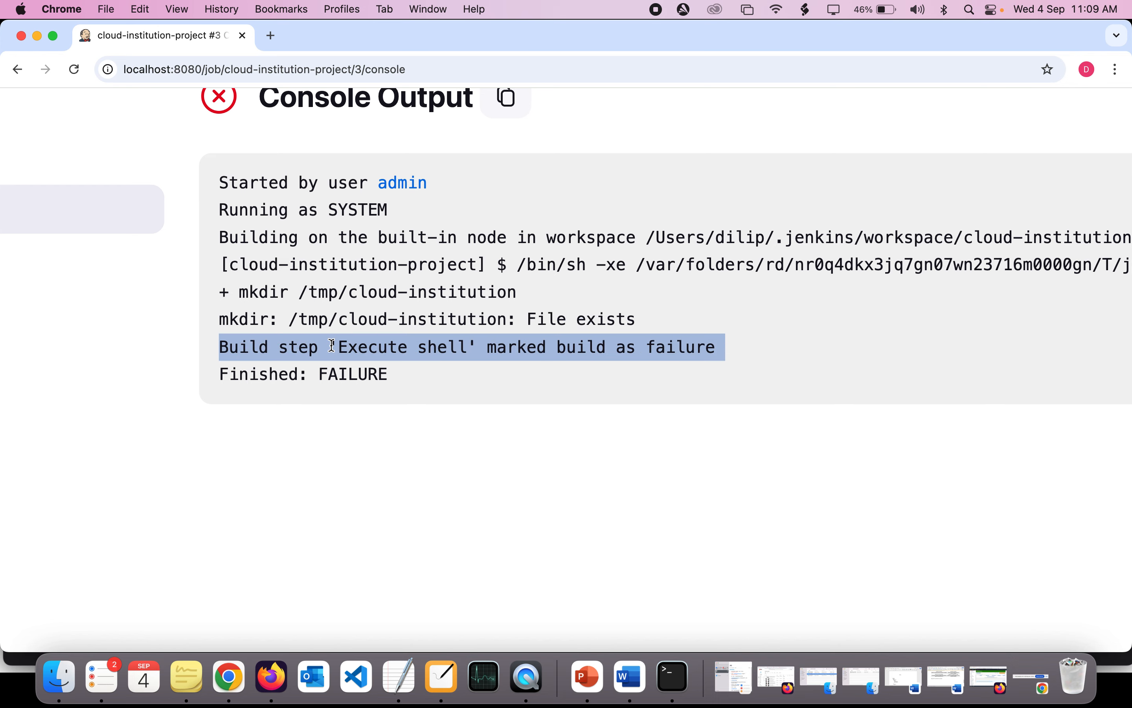
pyautogui.scroll(-5, 331, 345)
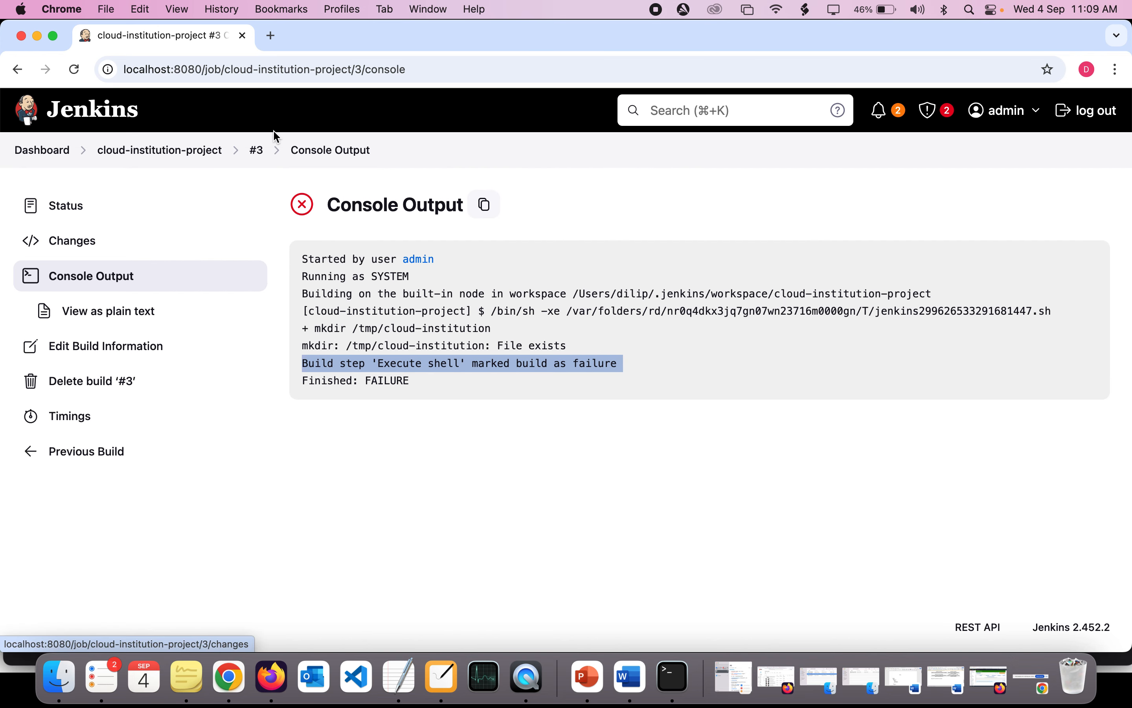
# - Reopen the cloud-institution-project configuration and highlight the "lss /tmp" line in the Execute shell step
pyautogui.click(254, 152)
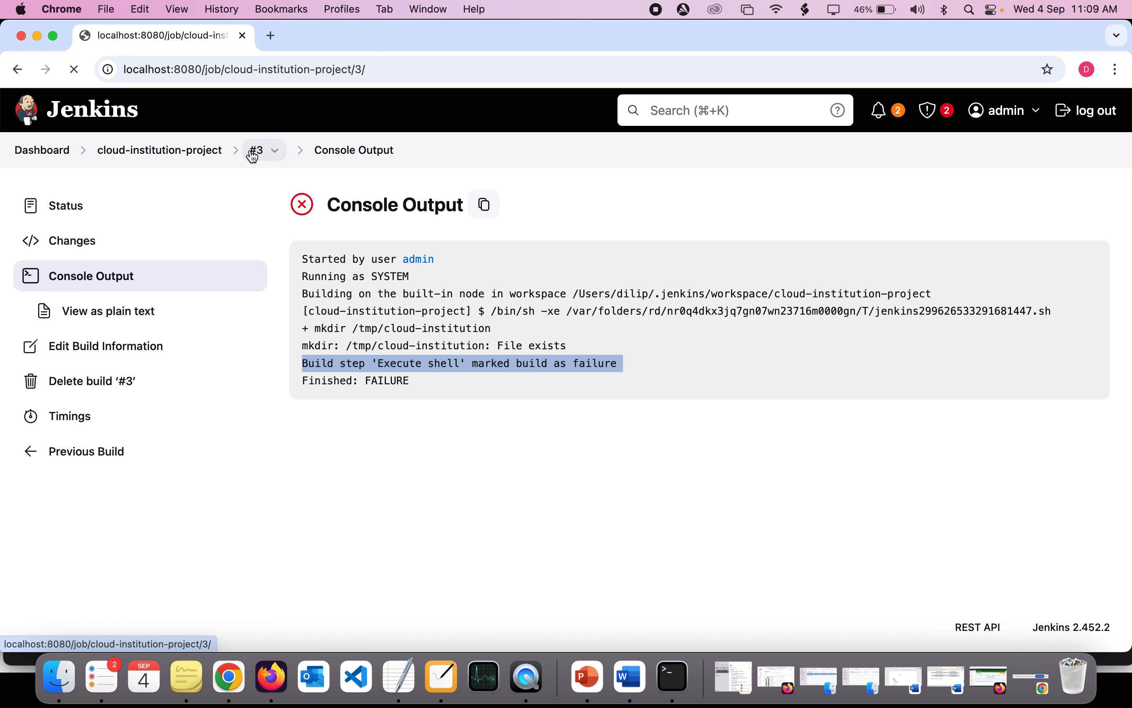
pyautogui.click(178, 156)
pyautogui.click(80, 344)
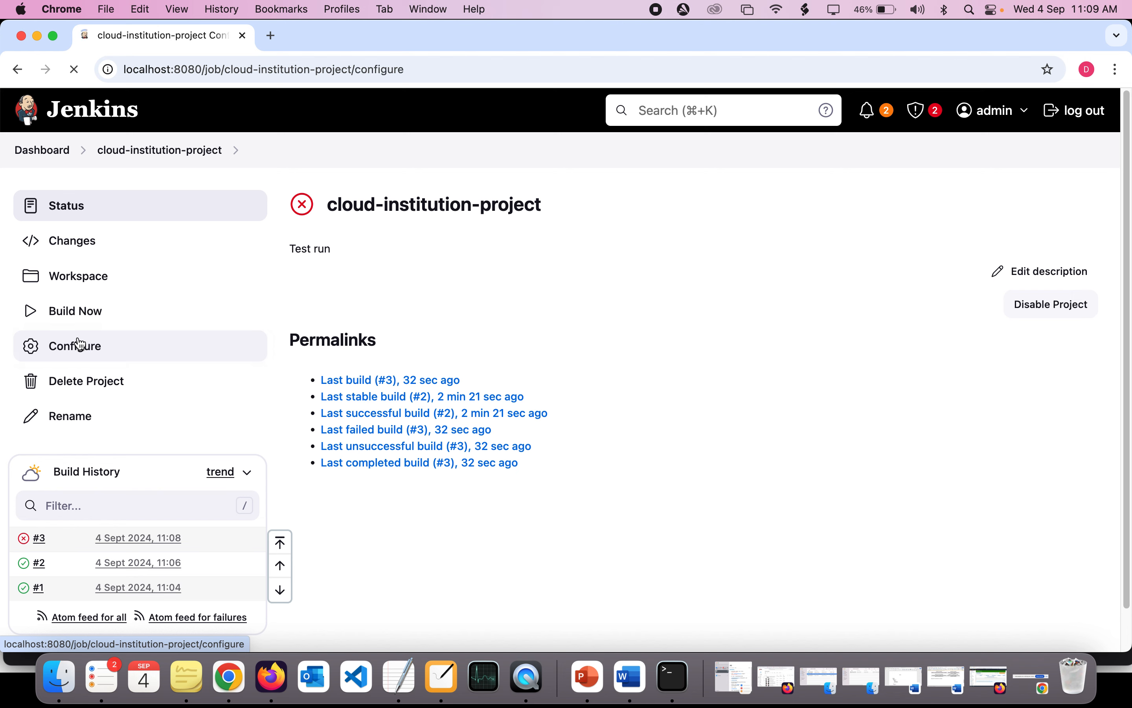
pyautogui.scroll(-10, 405, 387)
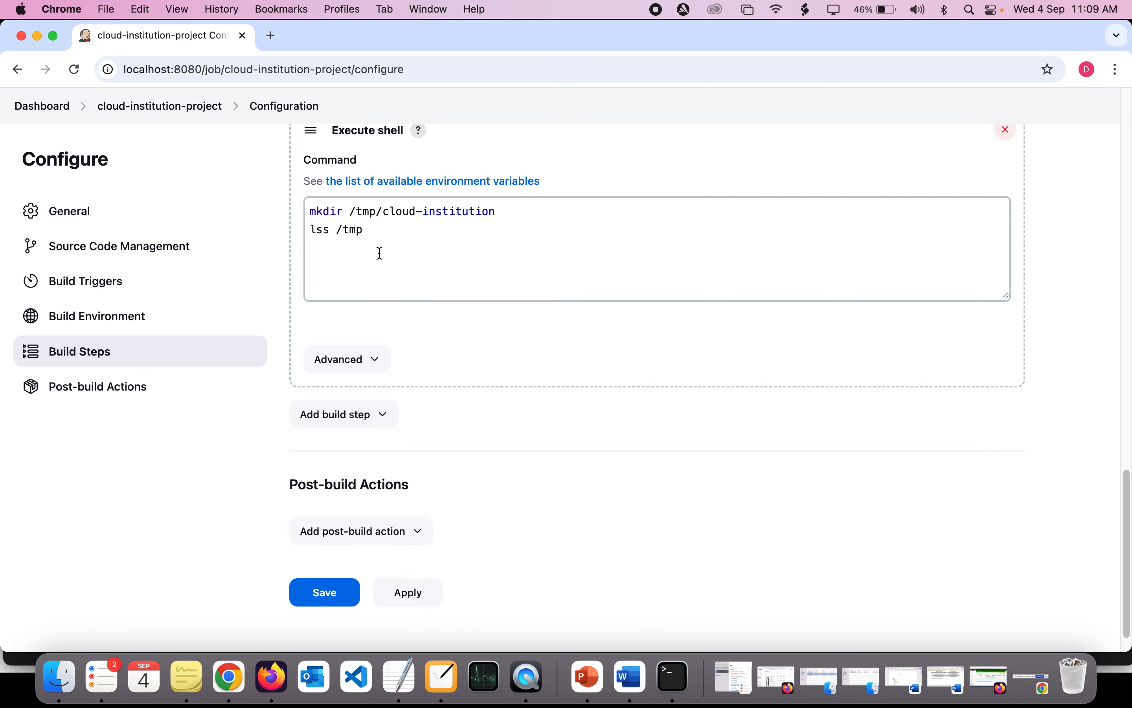
pyautogui.tripleClick(318, 229)
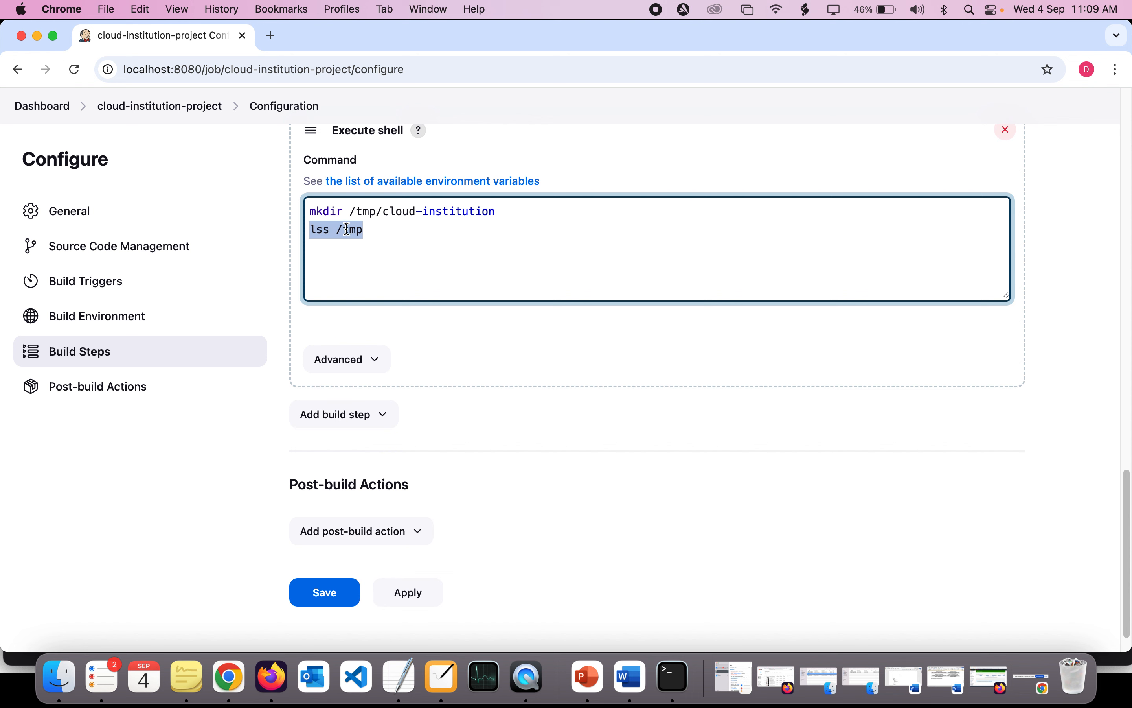
pyautogui.click(508, 211)
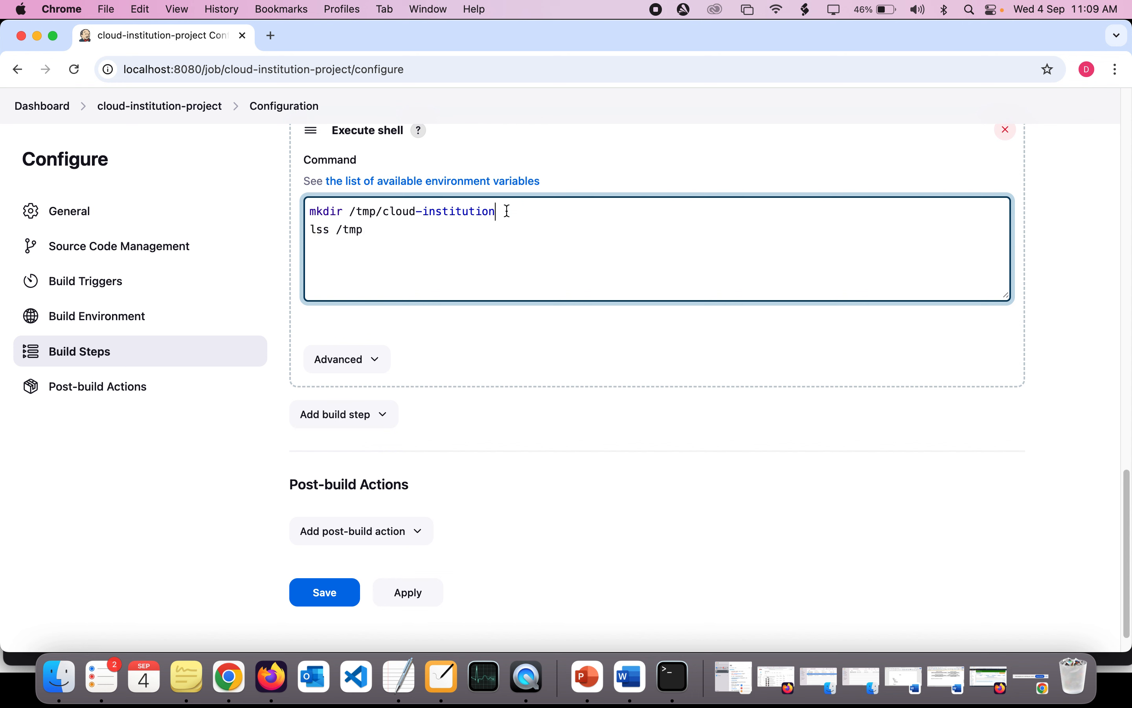
pyautogui.write('//')
pyautogui.press('BackSpace')
pyautogui.press('BackSpace')
# - Highlight the mkdir line in the Execute shell commands, and switch to the CI/CD diagram in NiBoard
pyautogui.moveTo(505, 211); pyautogui.dragTo(314, 211)
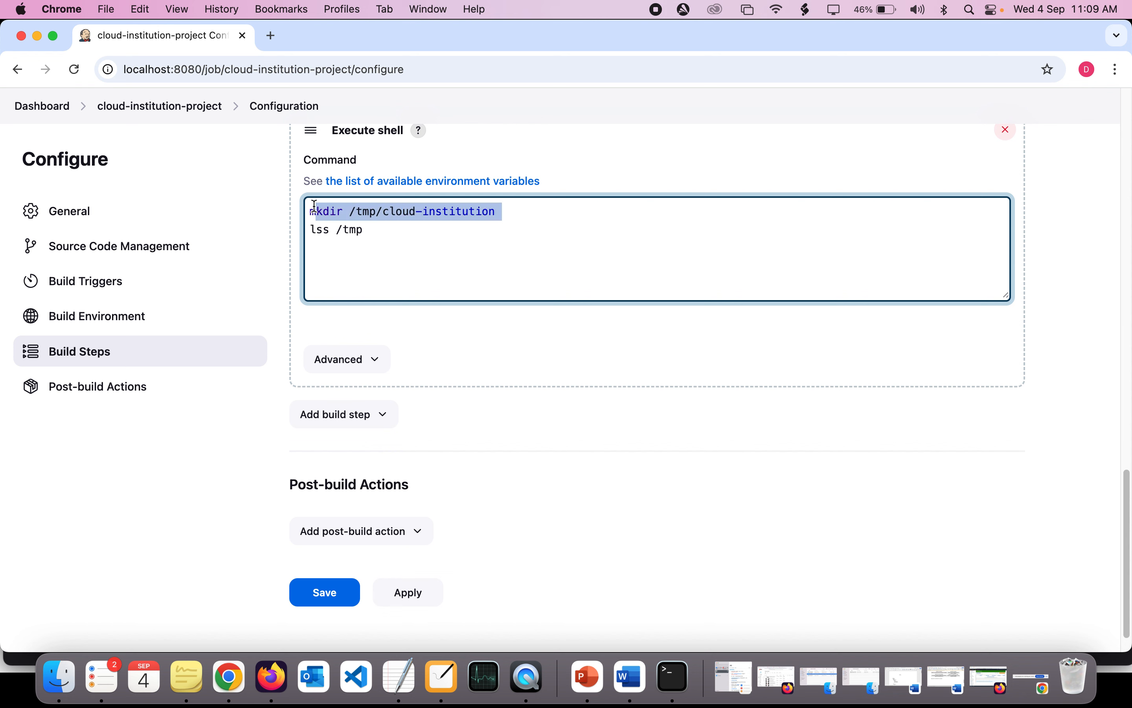
pyautogui.tripleClick(314, 211)
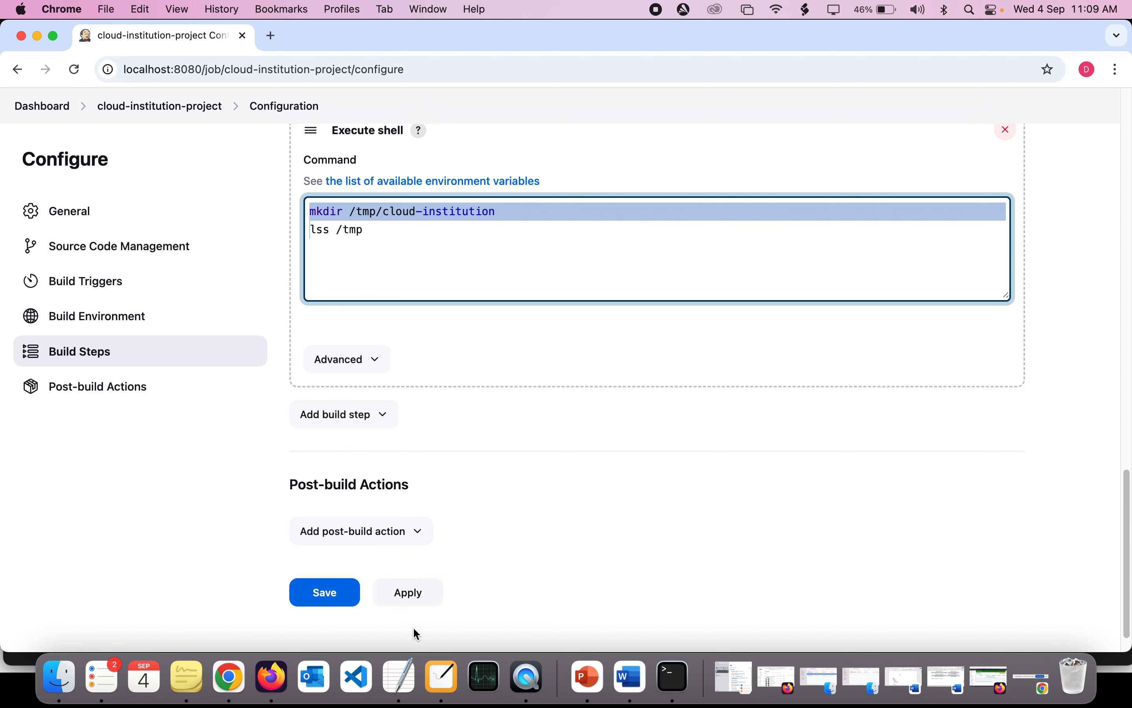
pyautogui.click(438, 686)
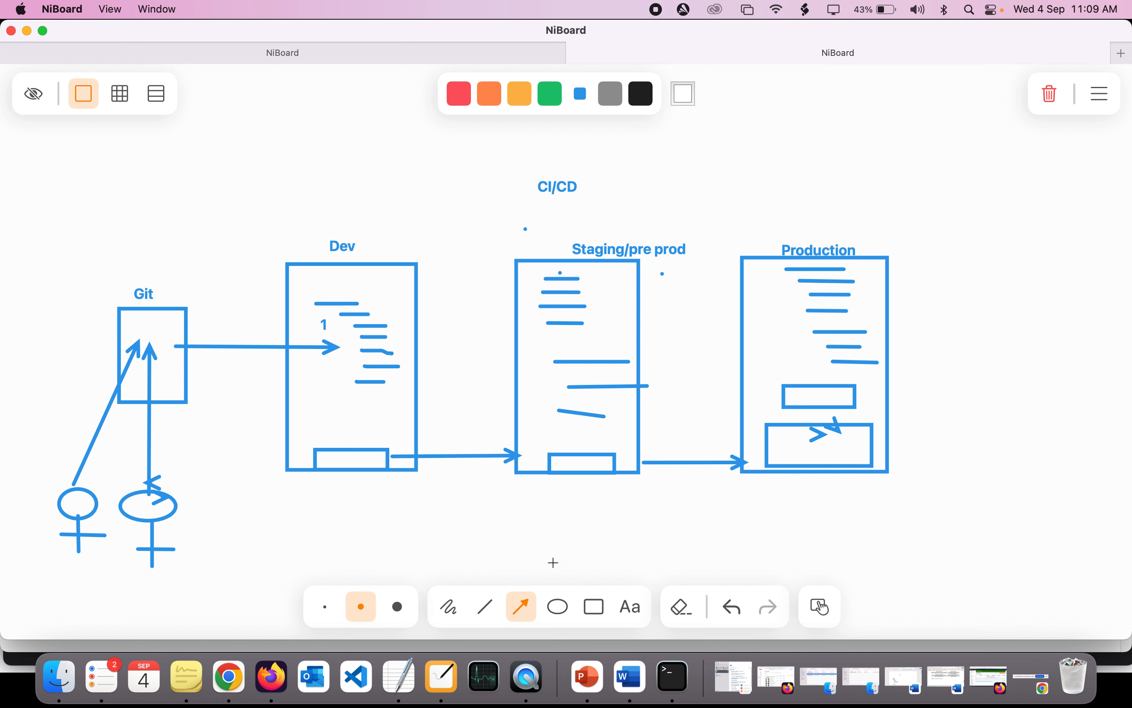
# - Cross out the Staging/pre prod box with two long diagonal lines, and draw a horizontal line with a short slash through it beneath the box
pyautogui.click(486, 605)
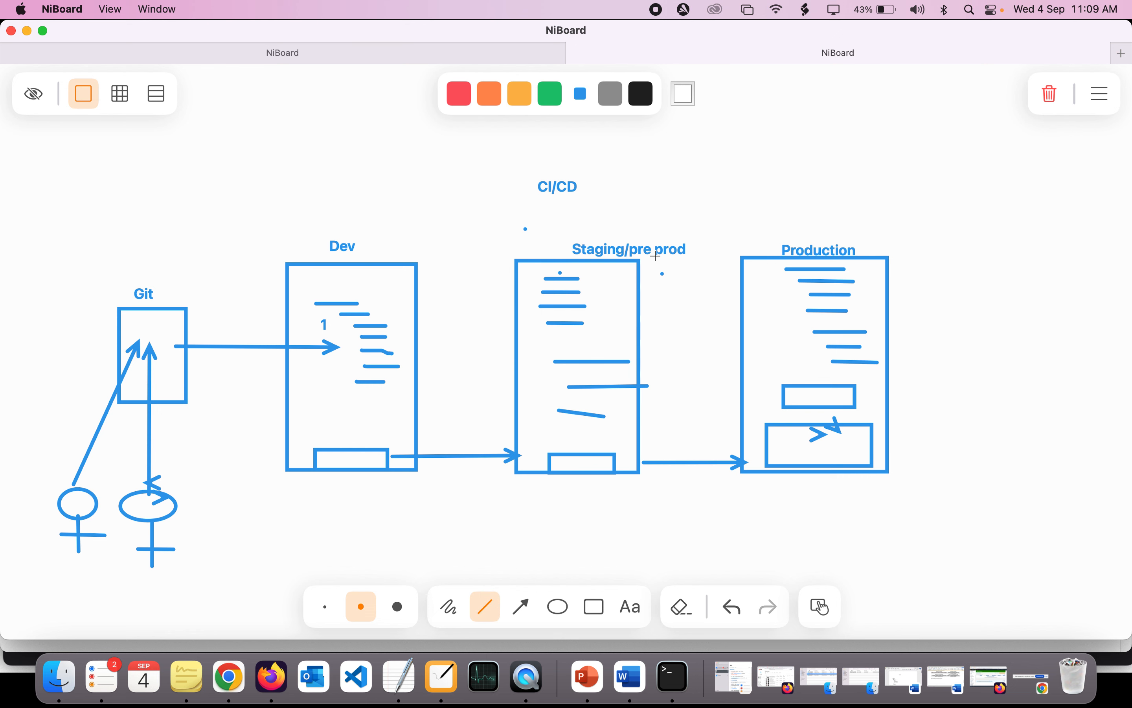
pyautogui.moveTo(674, 240); pyautogui.dragTo(544, 411)
pyautogui.click(660, 282)
pyautogui.moveTo(644, 304); pyautogui.dragTo(497, 496)
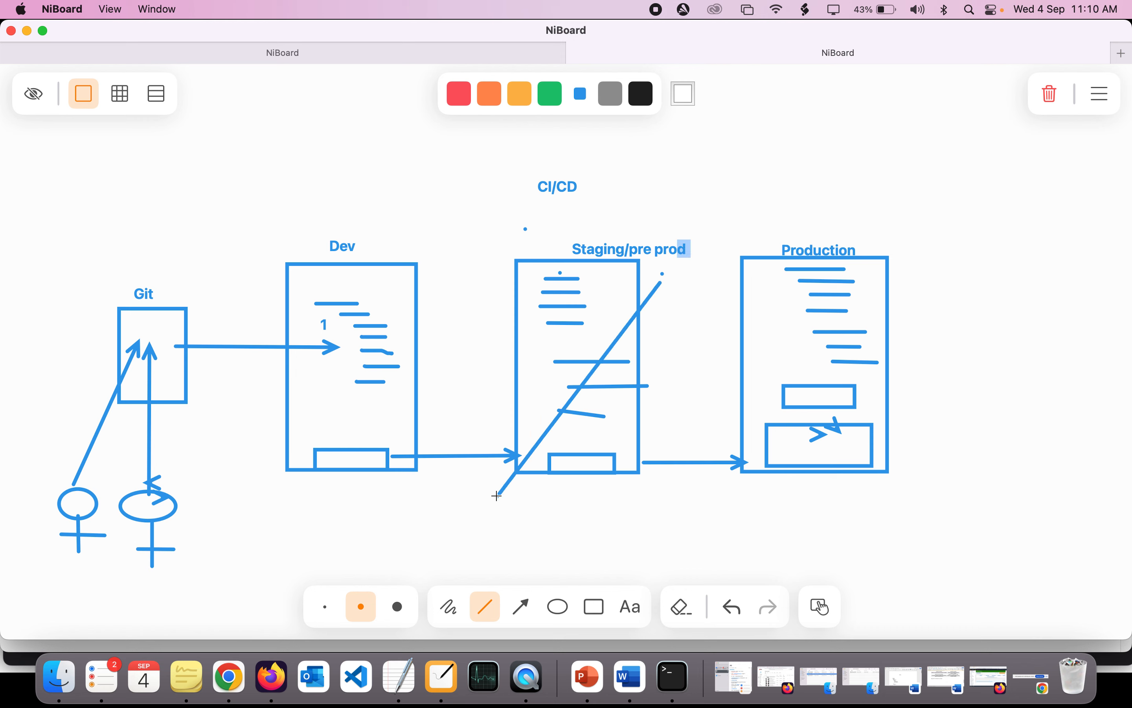
pyautogui.moveTo(488, 306)
pyautogui.mouseDown()
pyautogui.moveTo(536, 336)
pyautogui.moveTo(665, 487)
pyautogui.mouseUp()
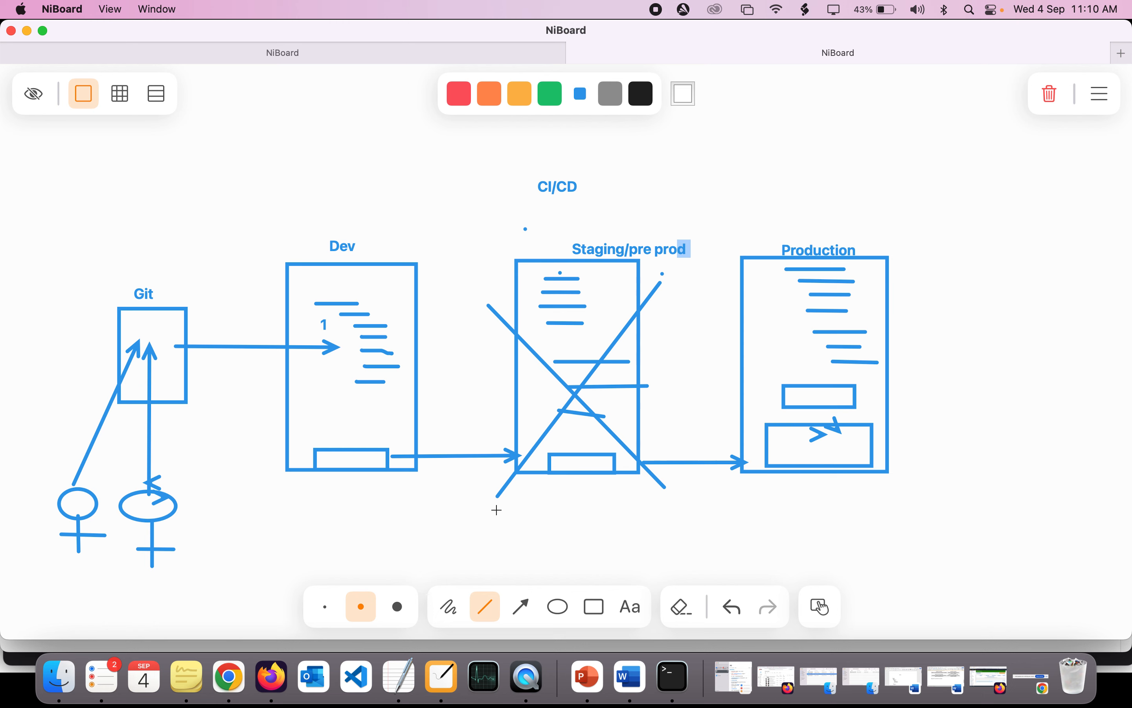
pyautogui.moveTo(497, 510); pyautogui.dragTo(672, 509)
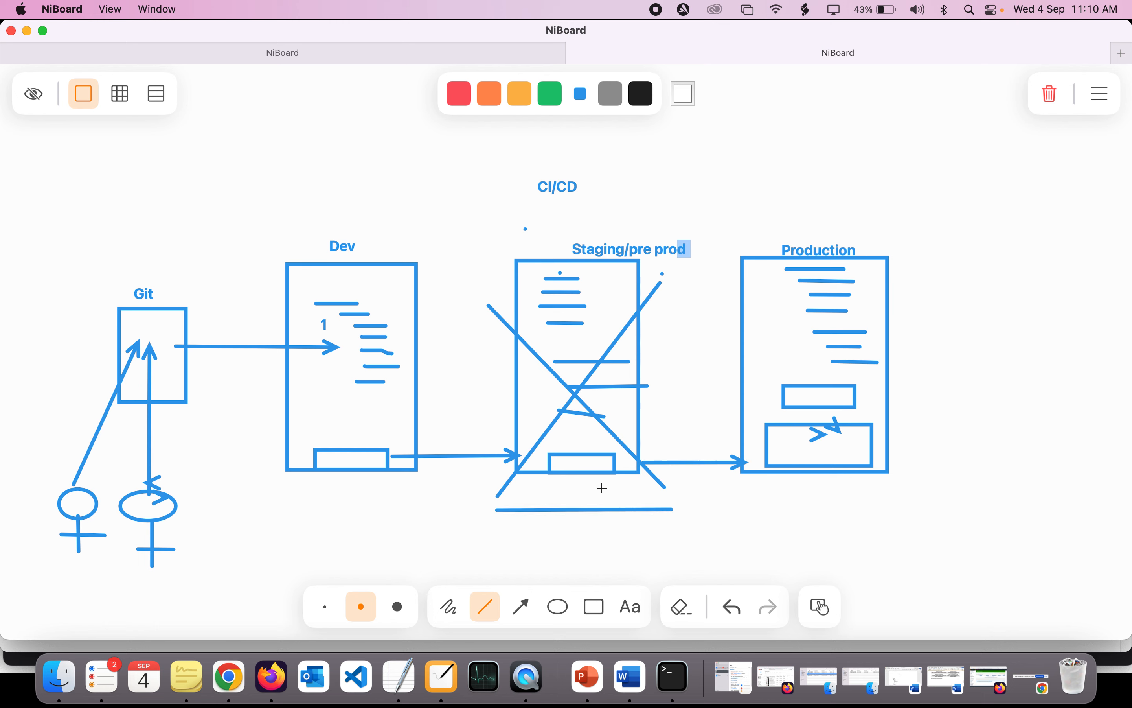
pyautogui.moveTo(602, 488); pyautogui.dragTo(567, 536)
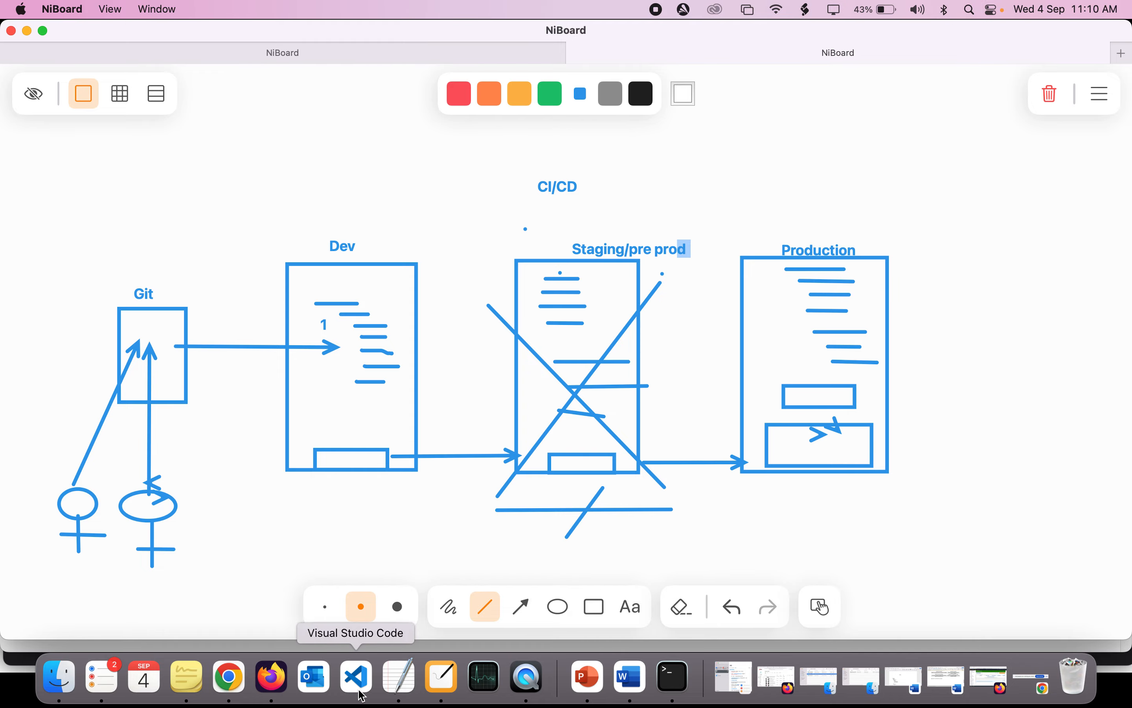
# - Switch to Chrome and look back through the cloud-institution-project configuration from the Execute shell step to the project description
pyautogui.click(244, 677)
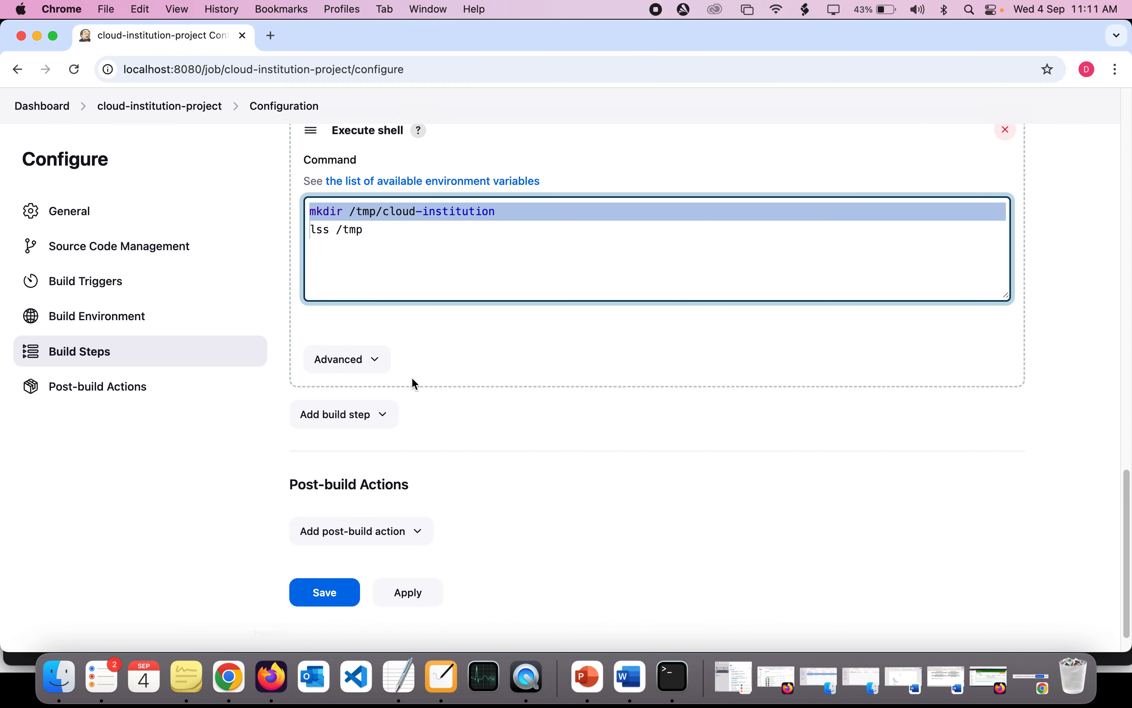
pyautogui.scroll(5, 410, 374)
pyautogui.scroll(15, 411, 356)
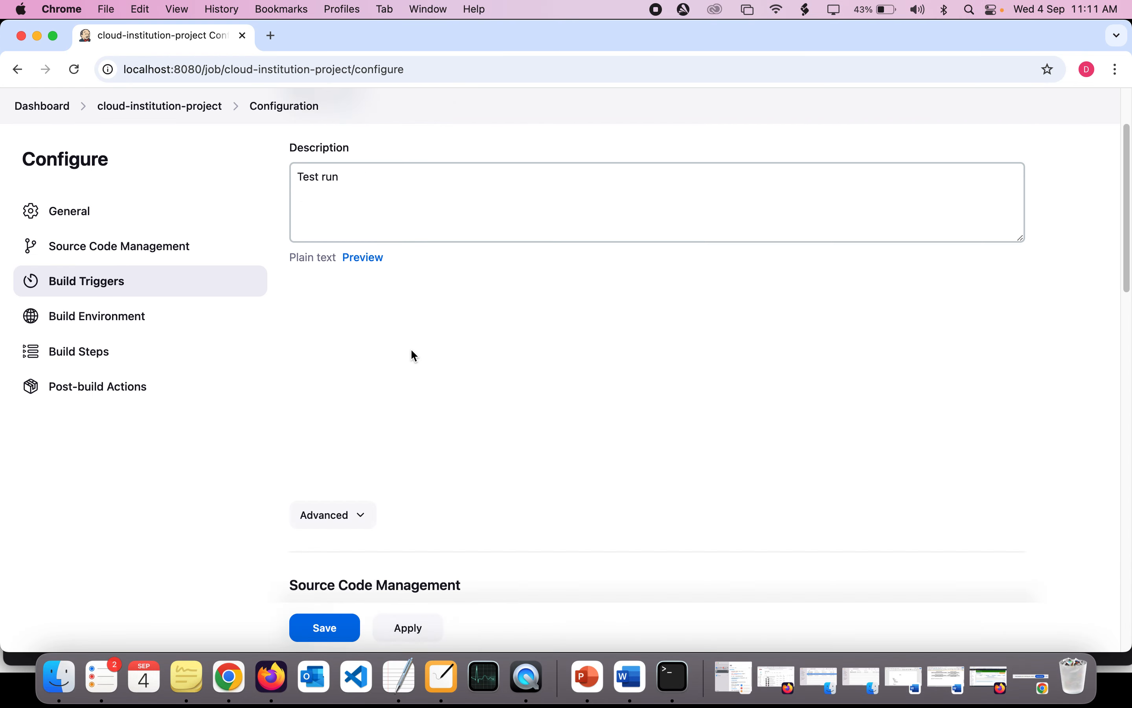